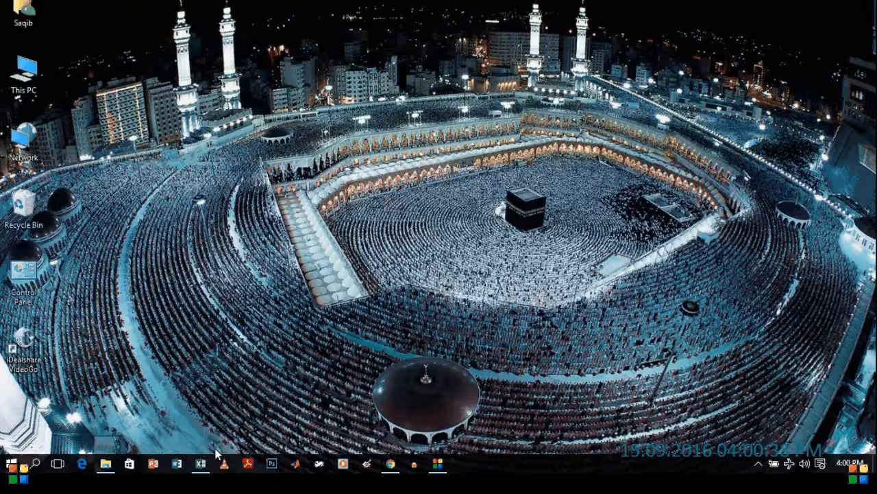
Start Excel 2013 with a new blank workbook and maximize its window
right_click(200, 463)
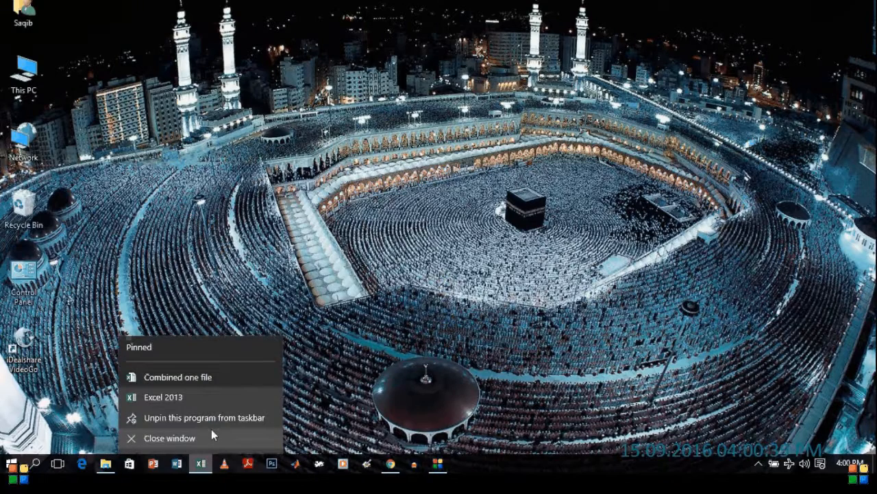
click(211, 429)
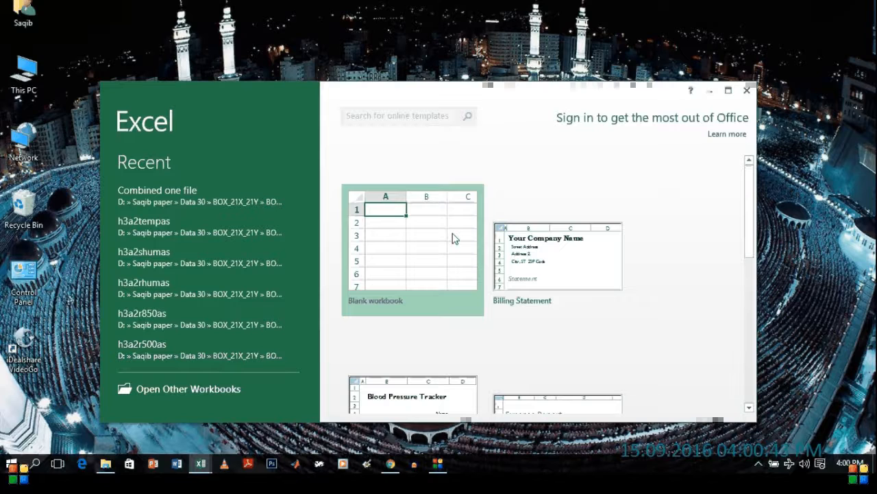
click(452, 238)
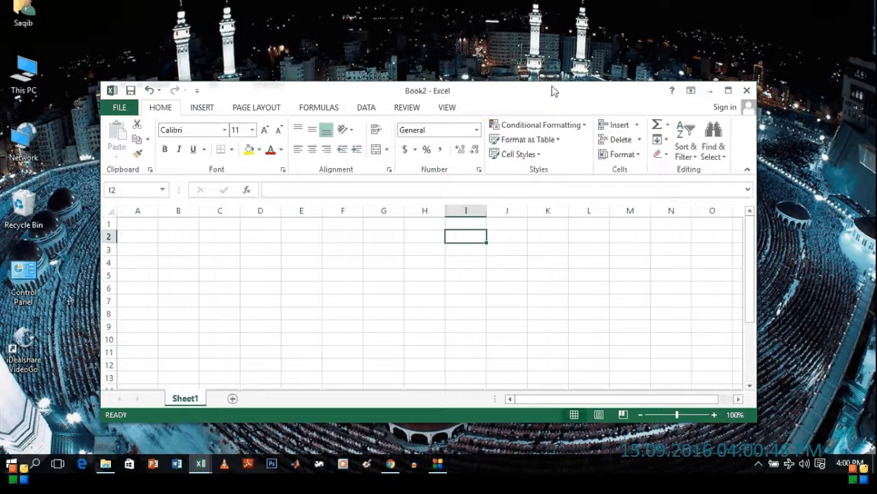
double_click(553, 91)
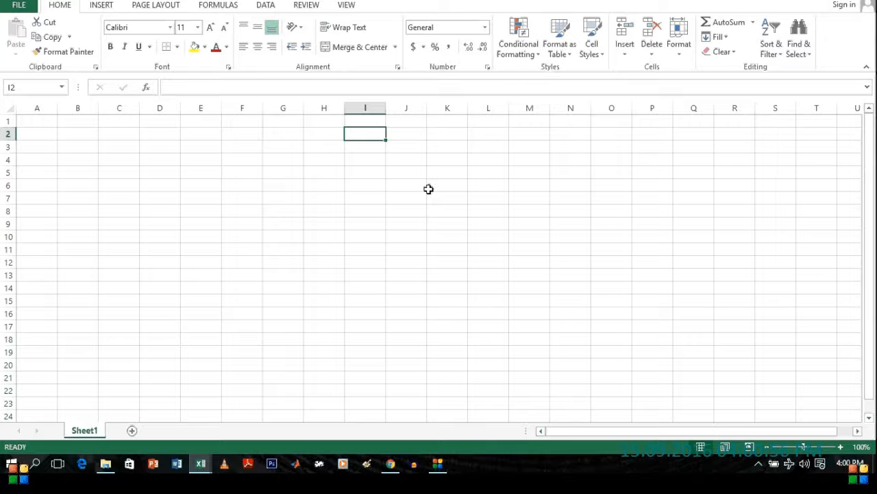
Browse for a file to open in the H3A2a_1961-2099 subfolder of BOX_21X_21Y and select h3a2mslpas.dat
key(ctrl+o)
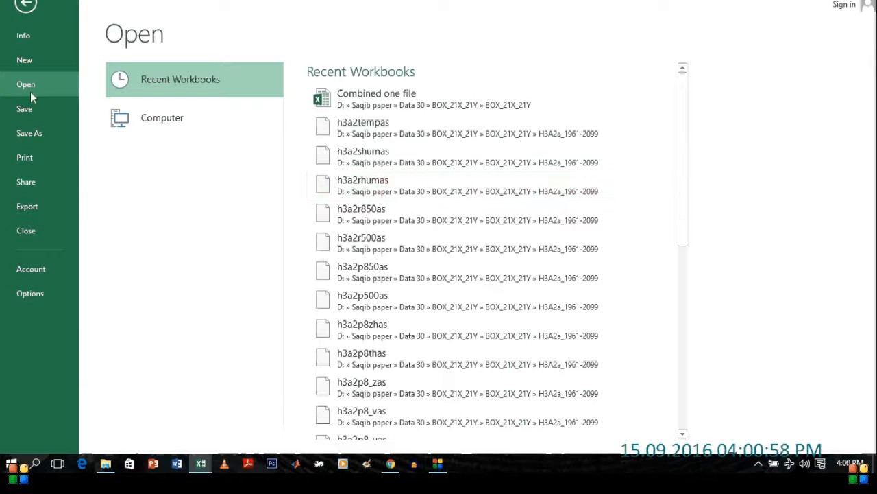
click(150, 119)
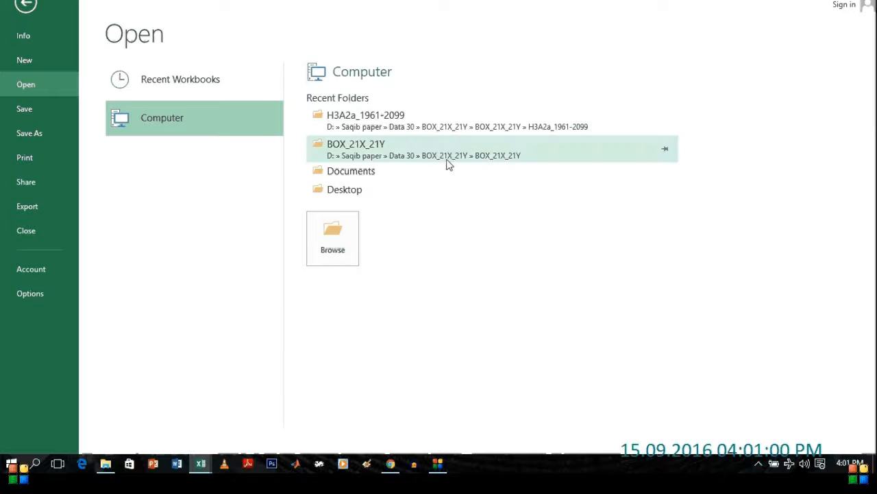
click(447, 161)
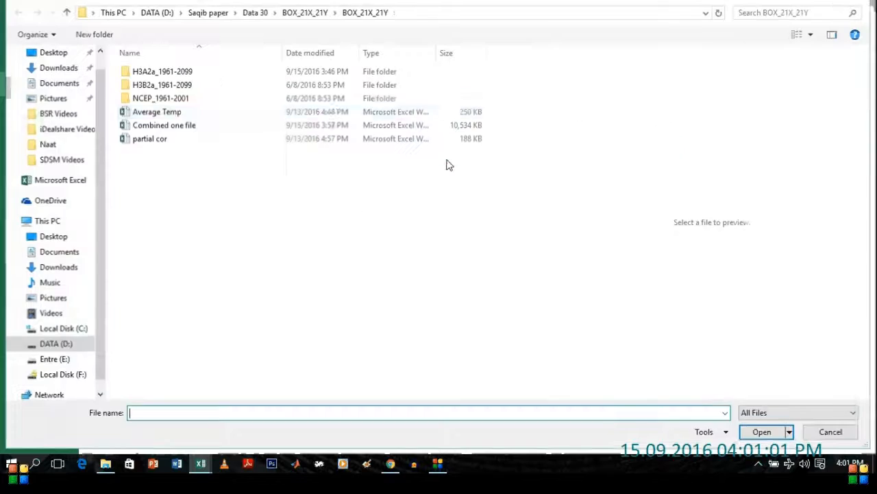
double_click(284, 74)
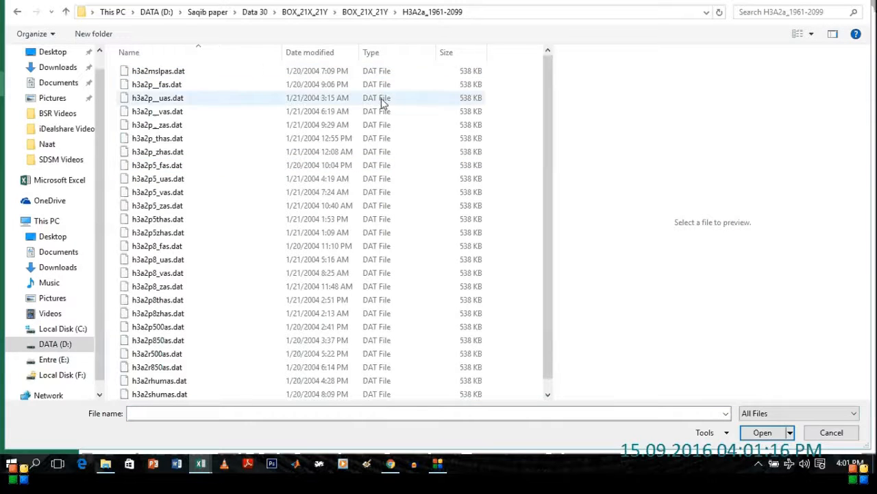
click(388, 73)
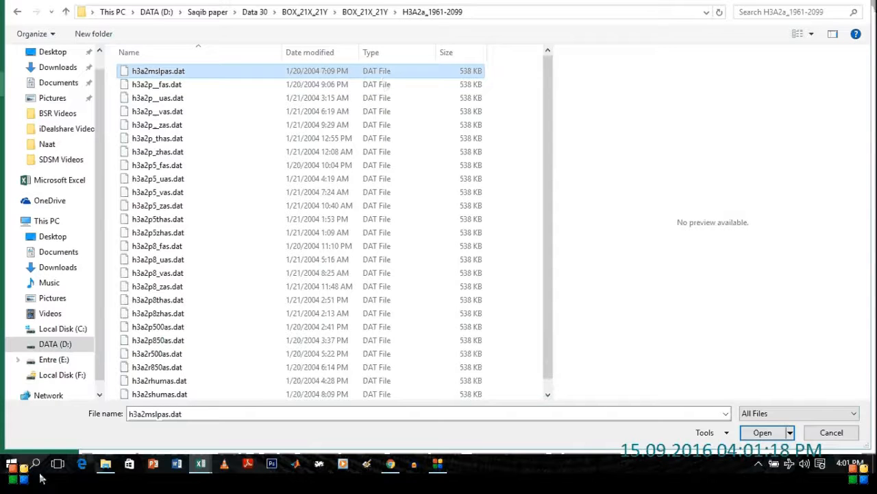
Examine the .dat files of the H3A2a_1961-2099 folder in File Explorer and return to Excel's file selection
click(114, 405)
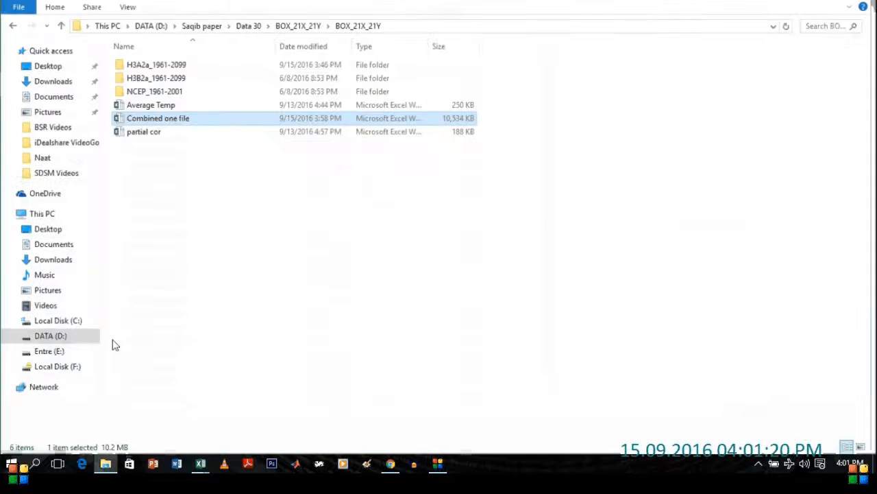
double_click(202, 64)
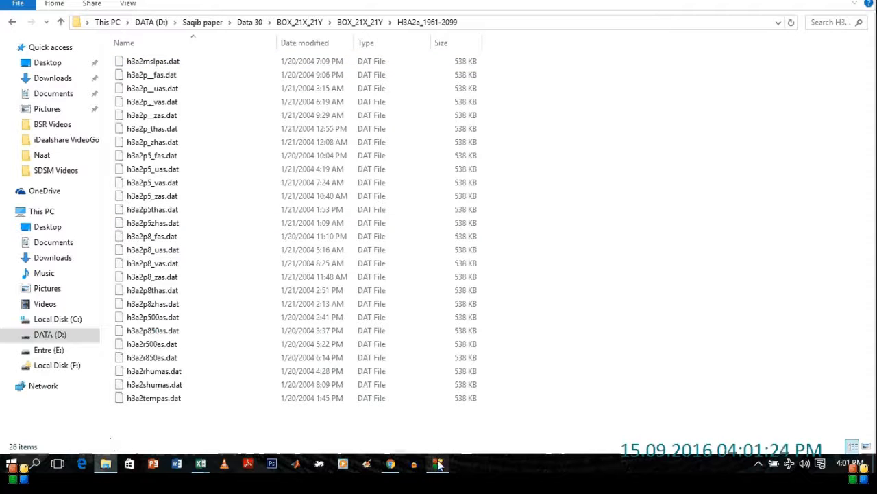
mouse_move(204, 464)
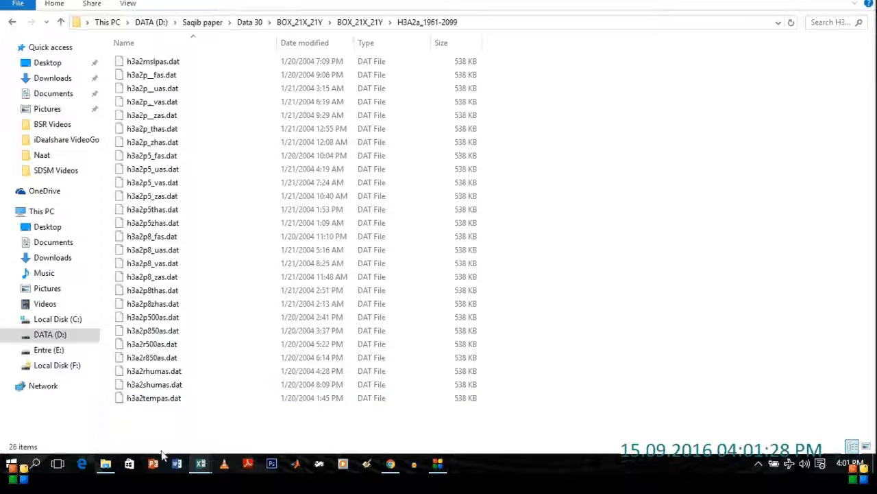
click(274, 414)
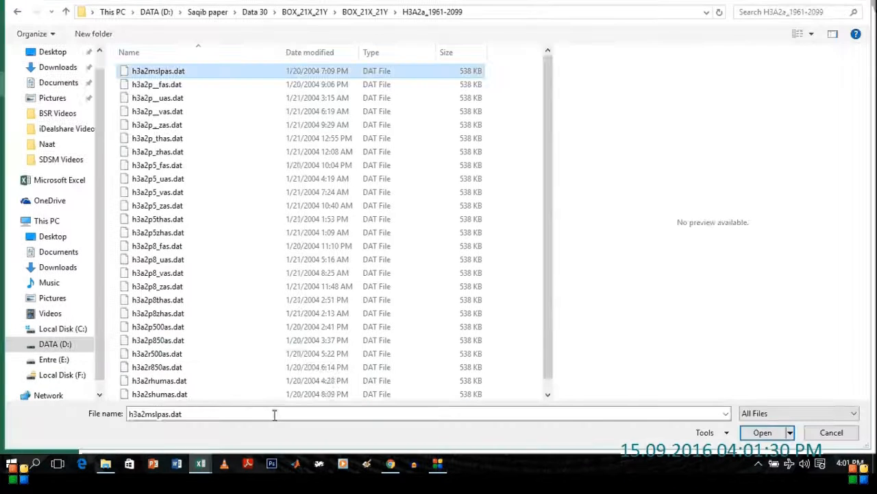
drag(517, 74, 298, 476)
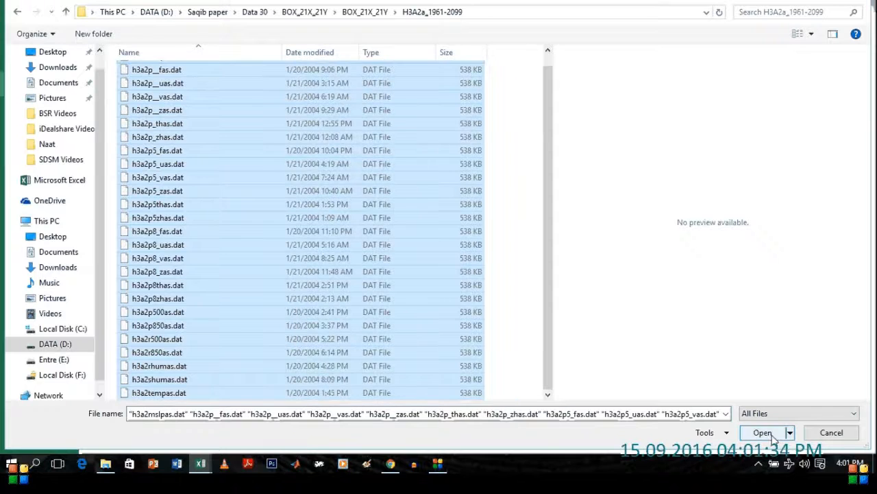
click(532, 203)
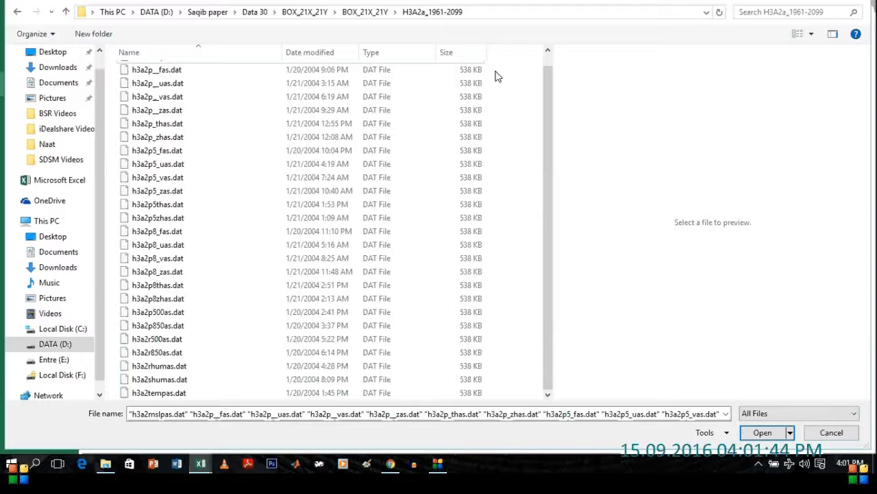
drag(494, 68, 437, 89)
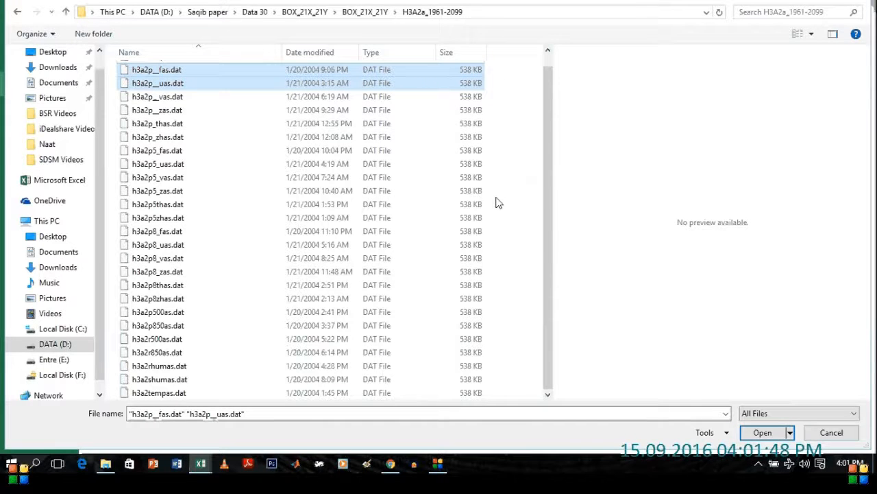
Open h3a2mslpas.dat and h3a2p__fas.dat together, importing both with the wizard's default delimited settings
scroll(497, 198, up, 1)
drag(492, 69, 451, 88)
click(781, 433)
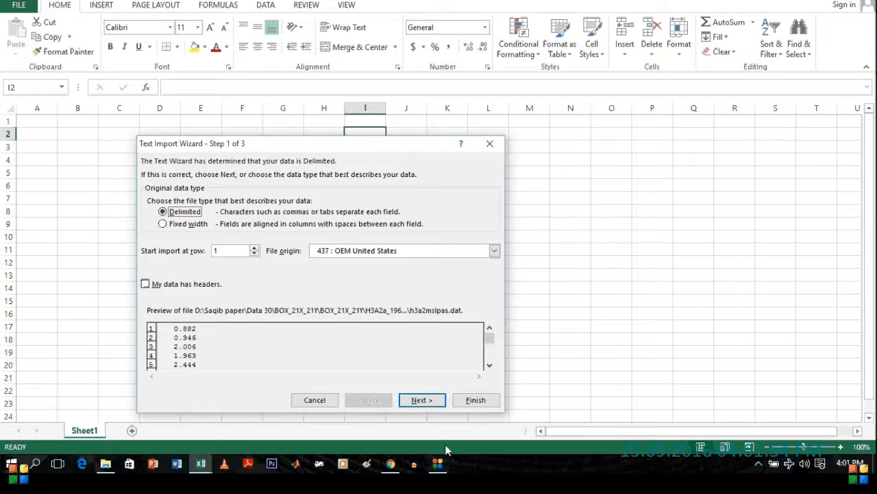
click(466, 403)
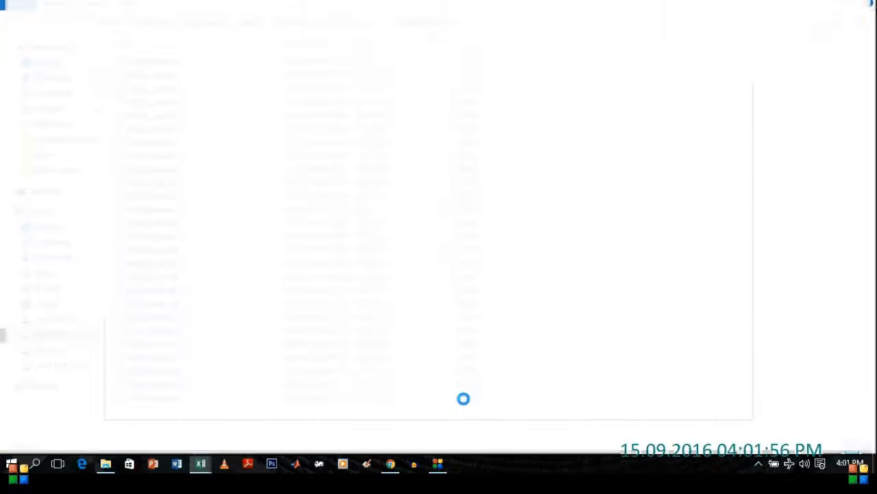
click(464, 400)
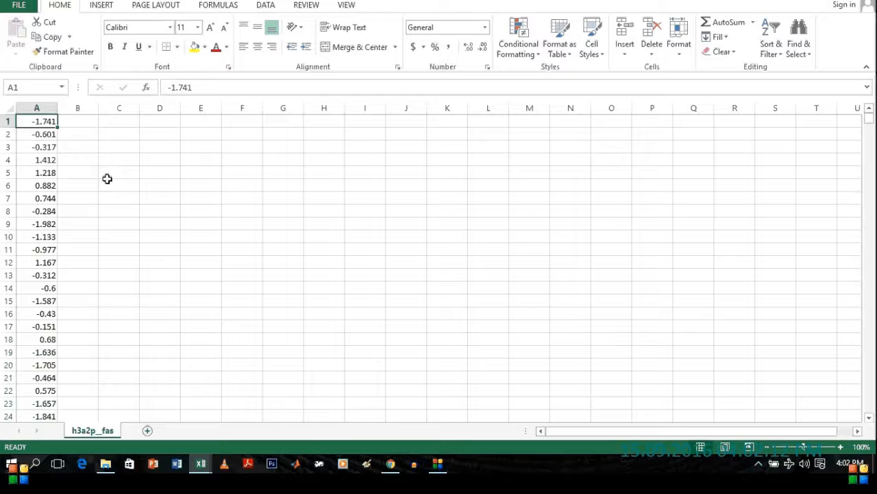
Copy the full h3a2p__fas data column and enter the heading p_fas in cell A1 of a new blank workbook
key(ctrl+shift+Down)
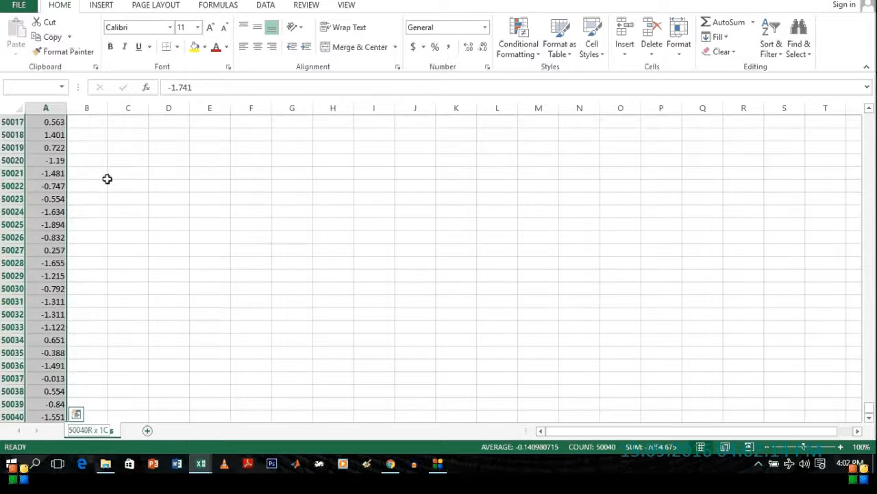
key(ctrl+c)
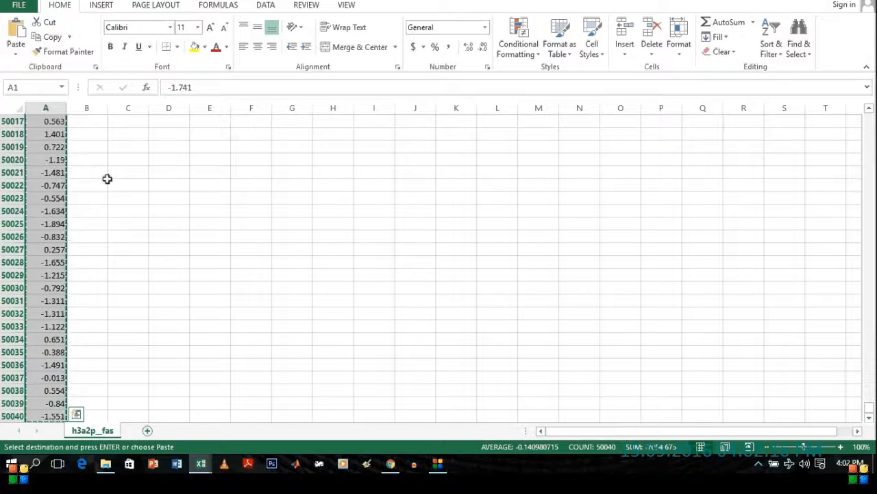
key(ctrl+n)
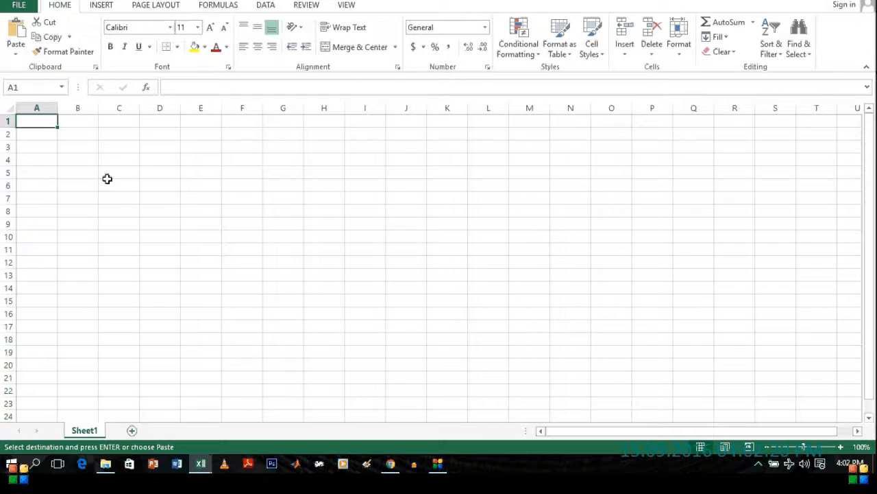
text(p_)
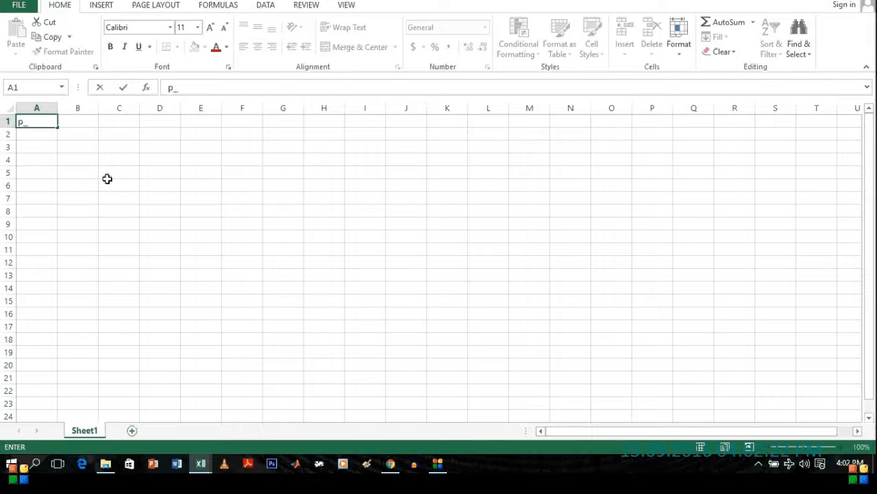
text(fas)
key(Return)
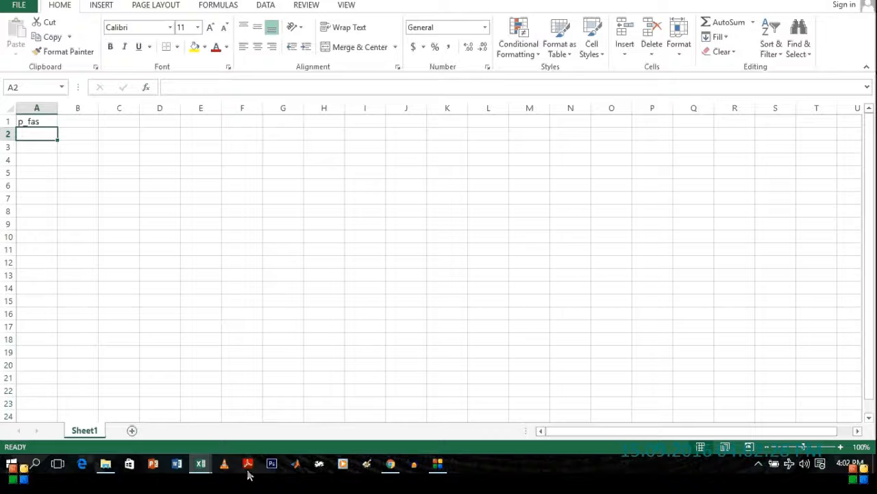
Copy the h3a2p__fas data column again and paste it below the p_fas heading, starting at cell A2 of the new workbook
mouse_move(221, 472)
click(305, 420)
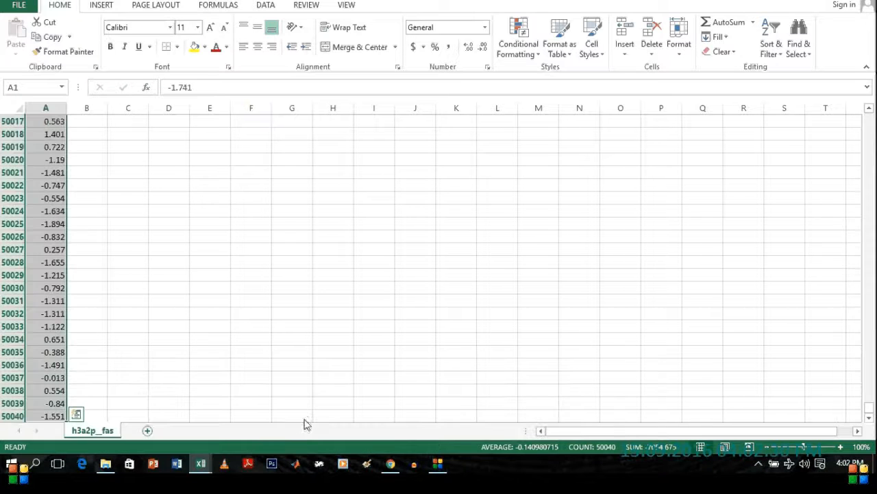
key(ctrl+c)
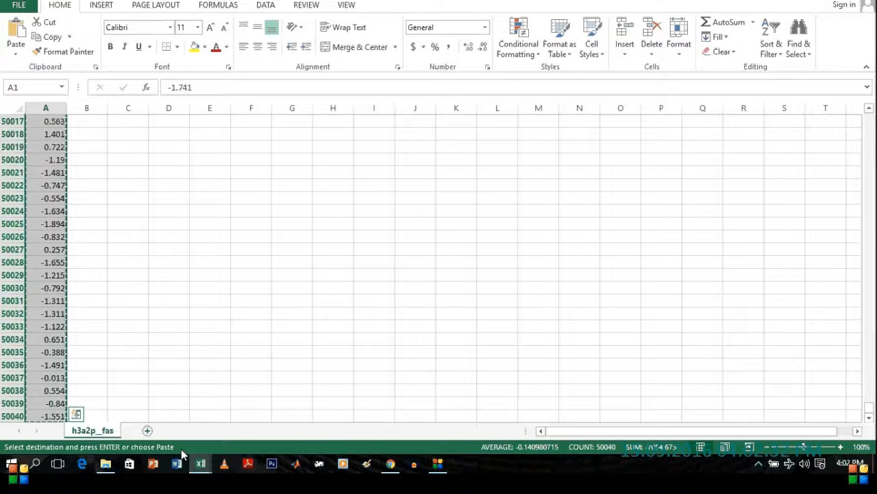
mouse_move(206, 464)
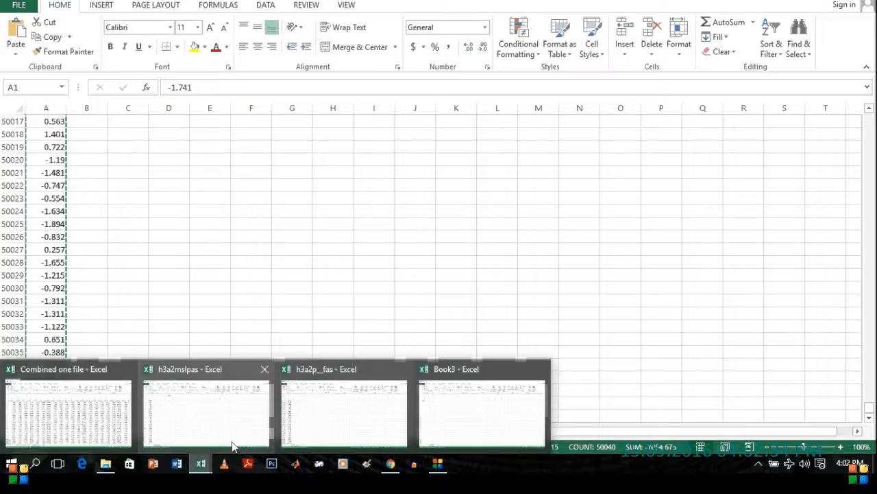
click(423, 433)
key(ctrl+v)
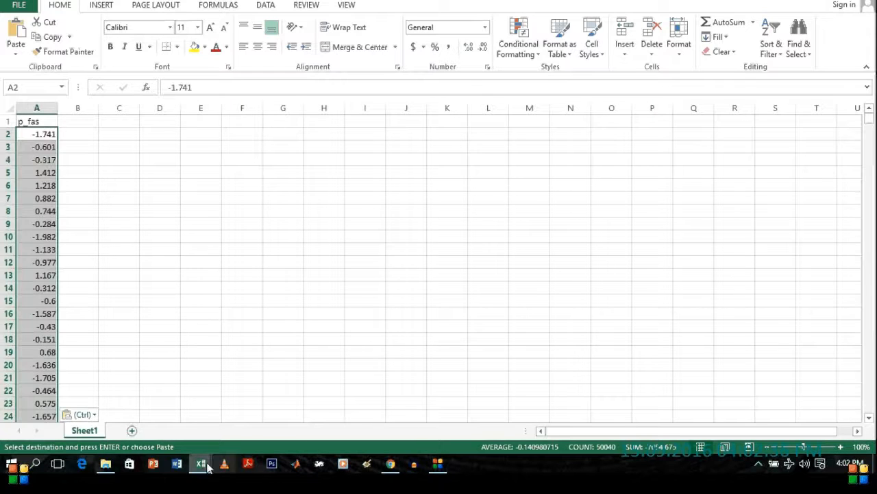
Copy the full h3a2mslpas data column into the new workbook, starting at cell B2
mouse_move(200, 465)
mouse_move(179, 425)
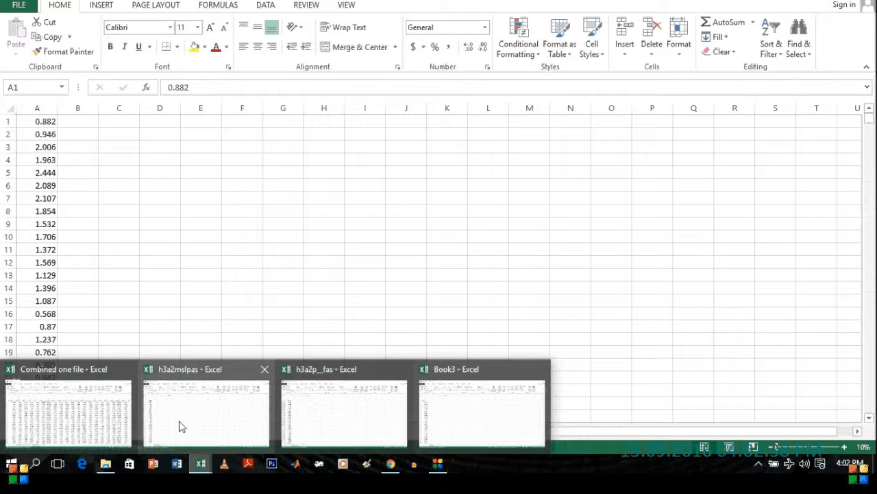
click(179, 426)
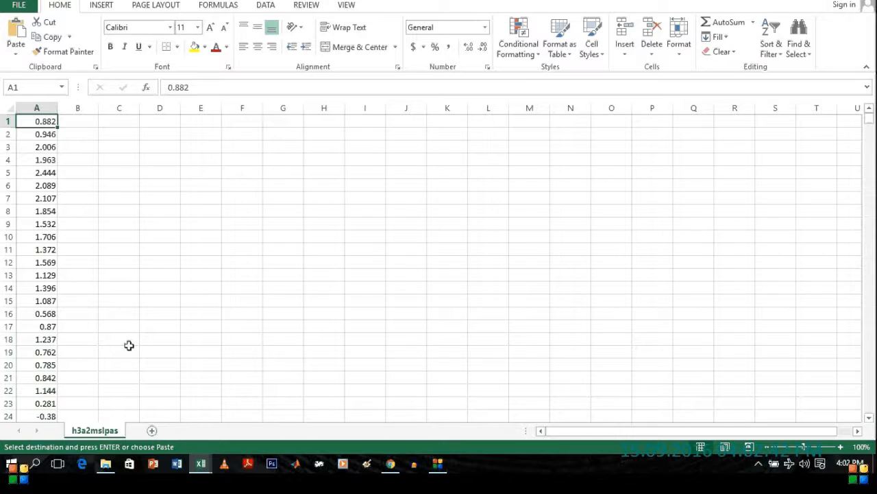
key(ctrl+shift+Down)
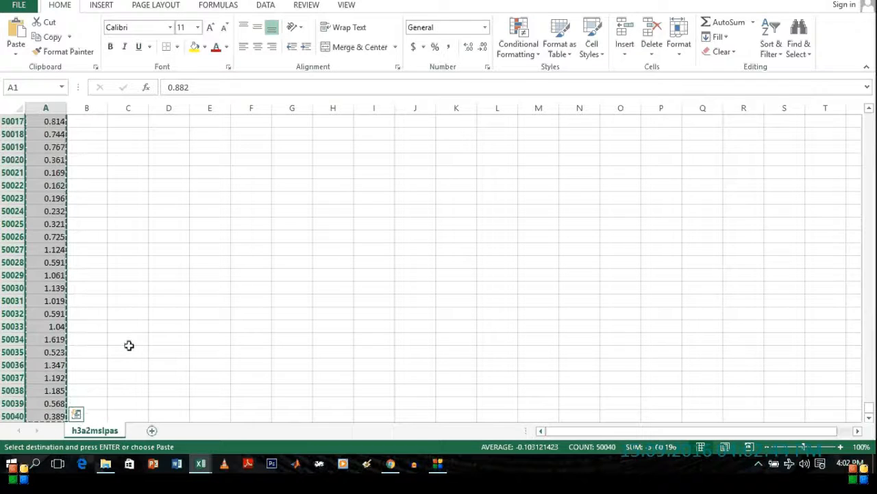
mouse_move(197, 471)
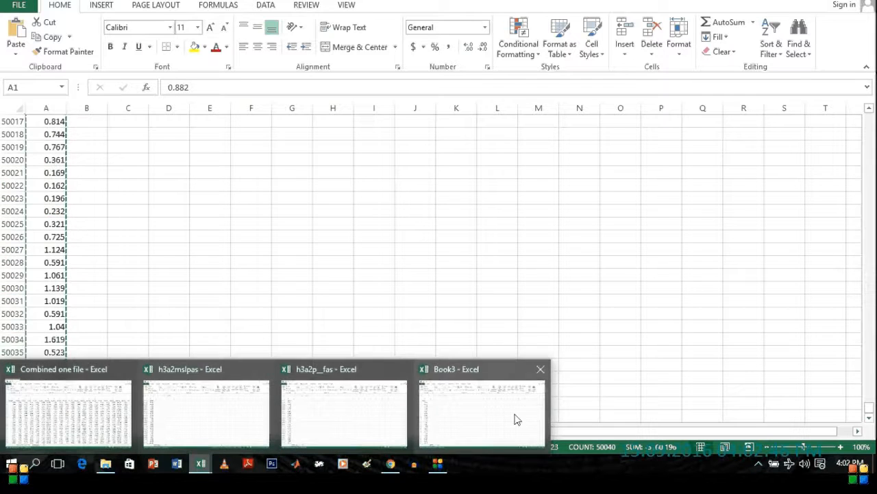
click(493, 415)
click(85, 139)
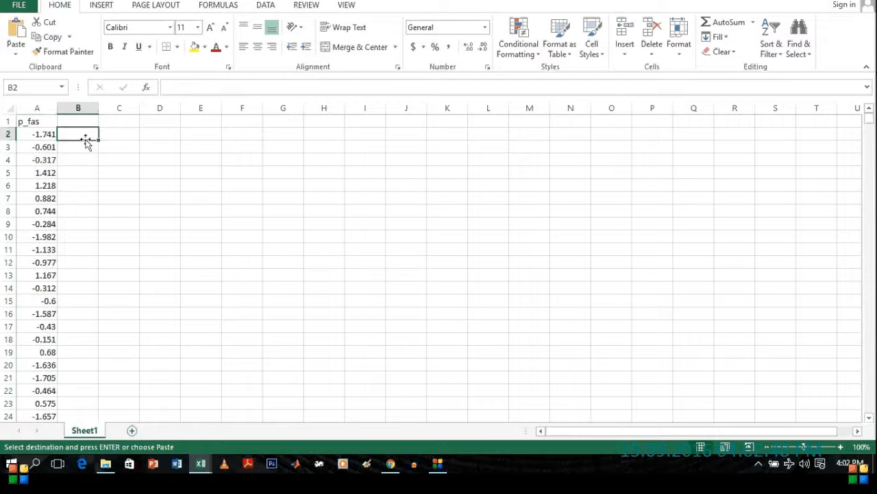
key(ctrl+v)
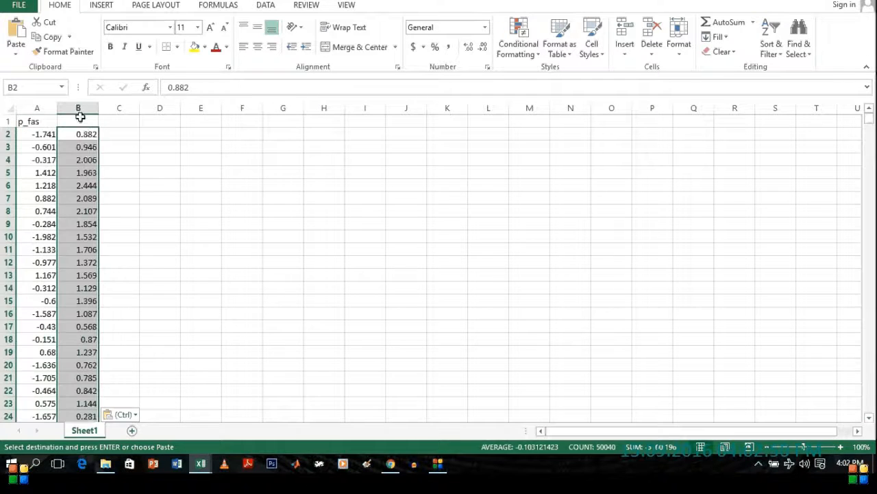
Enter the heading mslpas in cell B1 above the second data column
click(80, 121)
text(msl)
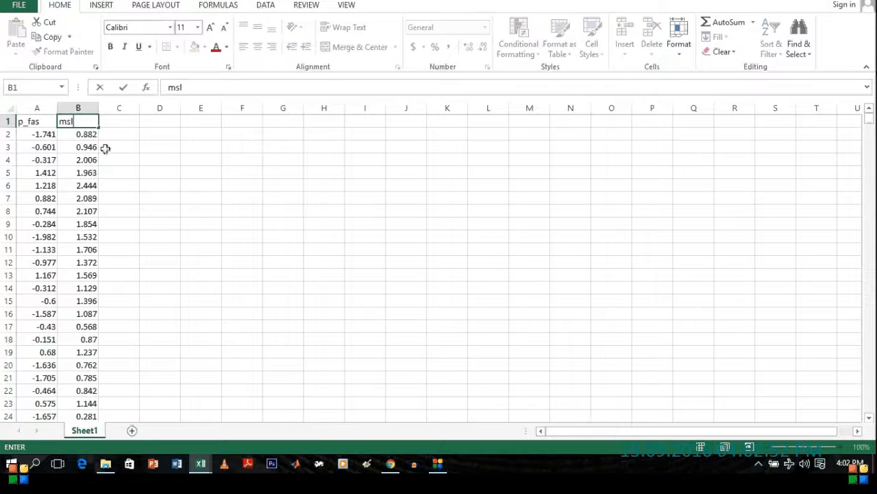
text(pas)
key(Return)
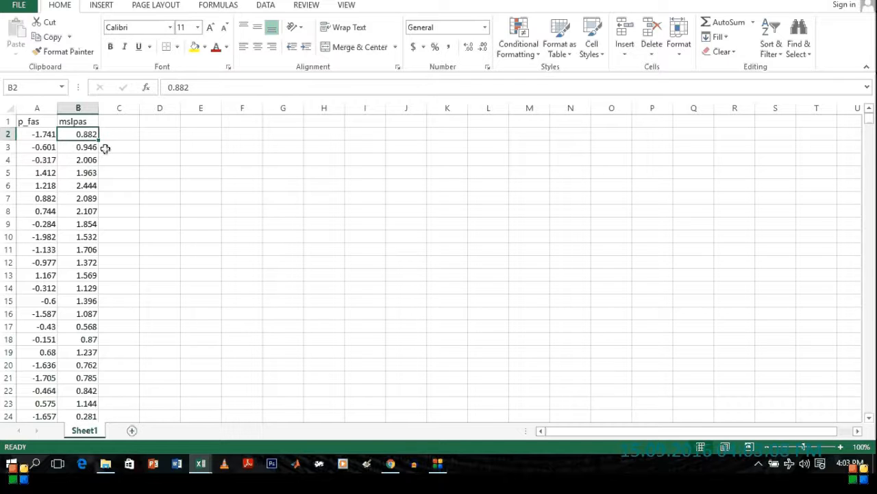
Close the h3a2mslpas and h3a2p__fas workbooks and return to the Combined one file workbook
click(205, 473)
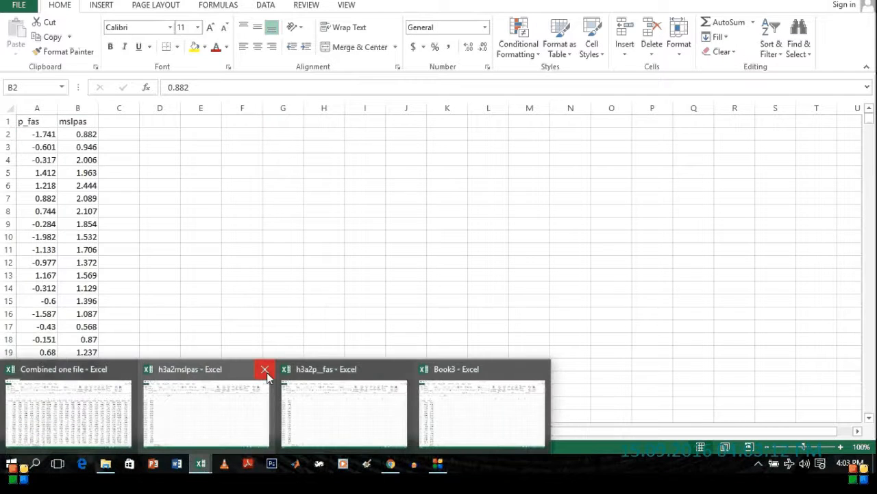
click(266, 369)
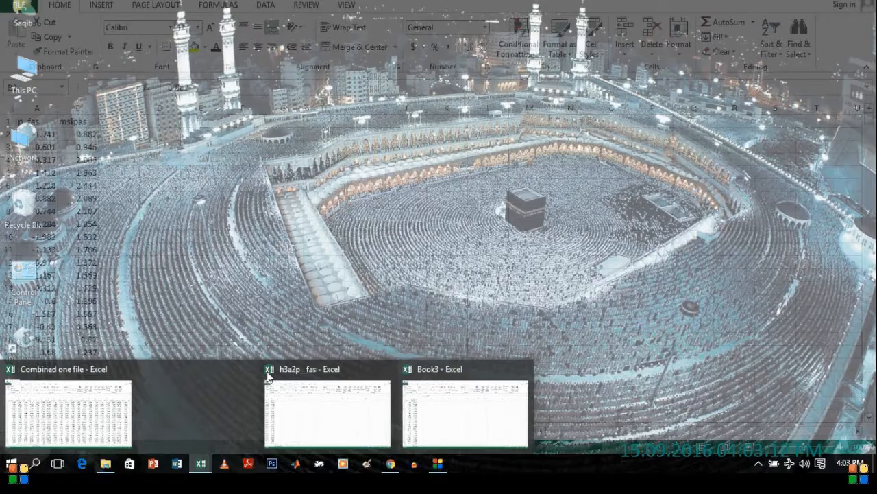
middle_click(267, 376)
click(264, 376)
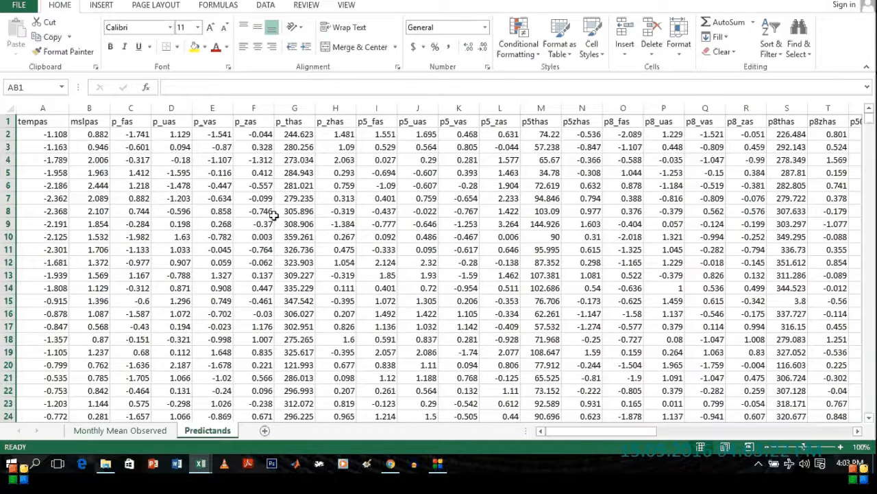
Check how far the p5_fas data runs down the Predictands sheet, from its heading to the last row
click(357, 164)
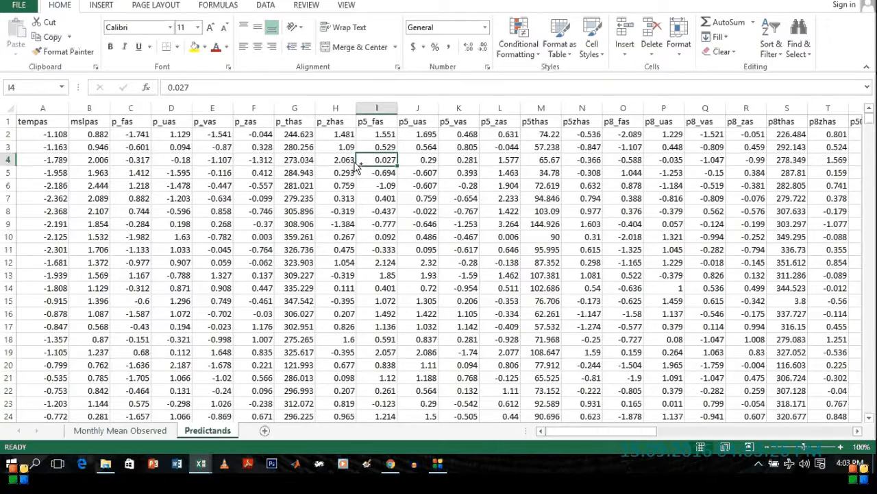
key(ctrl+Down)
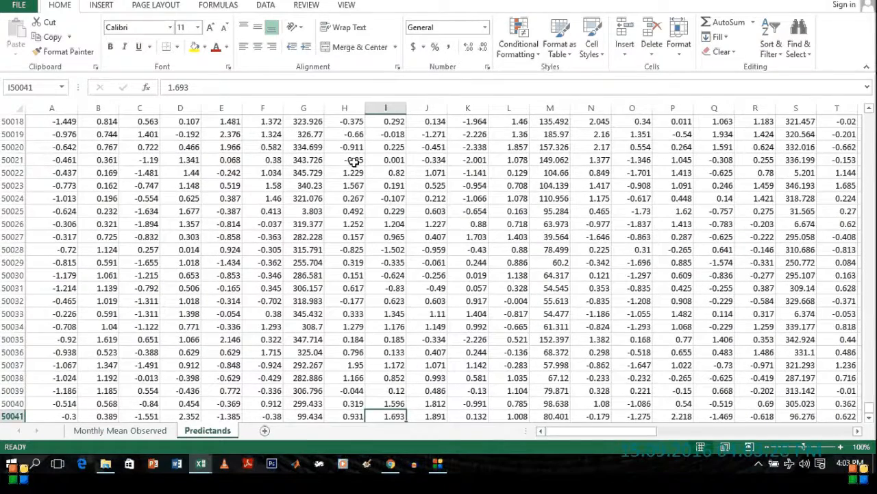
key(ctrl+Up)
key(ctrl+Down)
key(ctrl+Up)
key(ctrl+Down)
key(ctrl+Up)
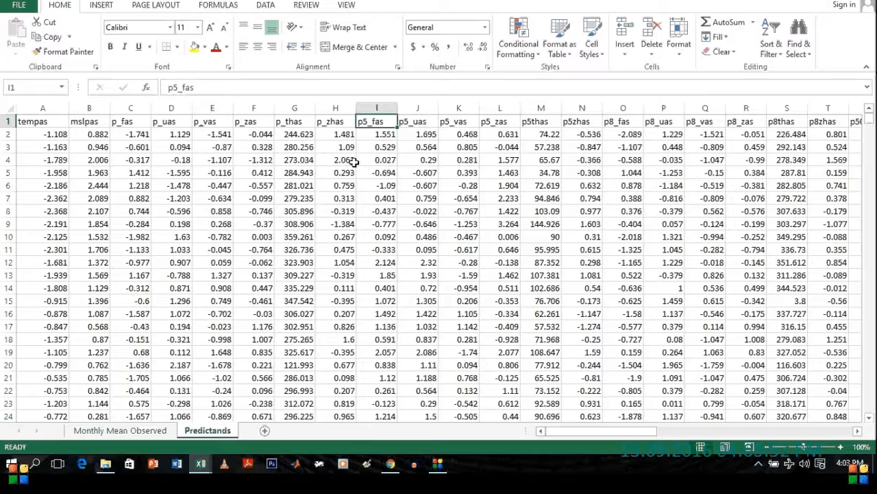
Copy the Predictands headings from tempas to shumas and try pasting them at cell AB1
key(ctrl+Home)
key(ctrl+shift+Right)
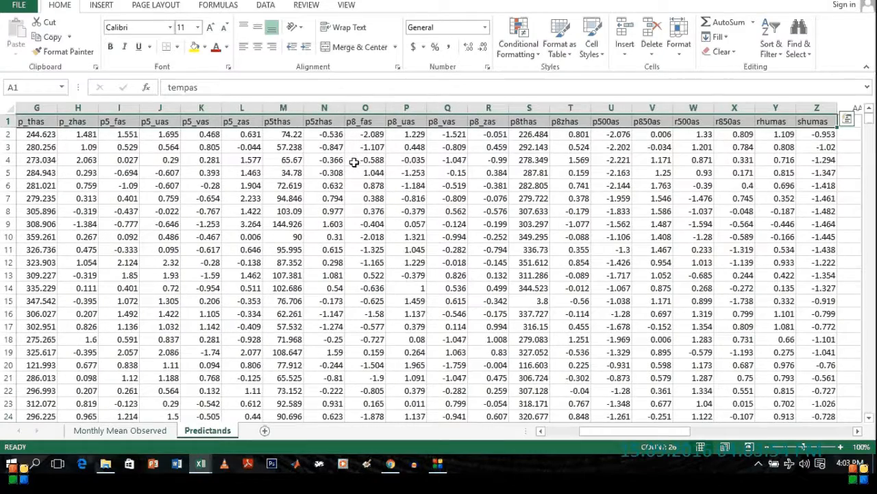
key(ctrl+c)
key(Right)
key(Right)
key(ctrl+Right)
key(Right)
key(Right)
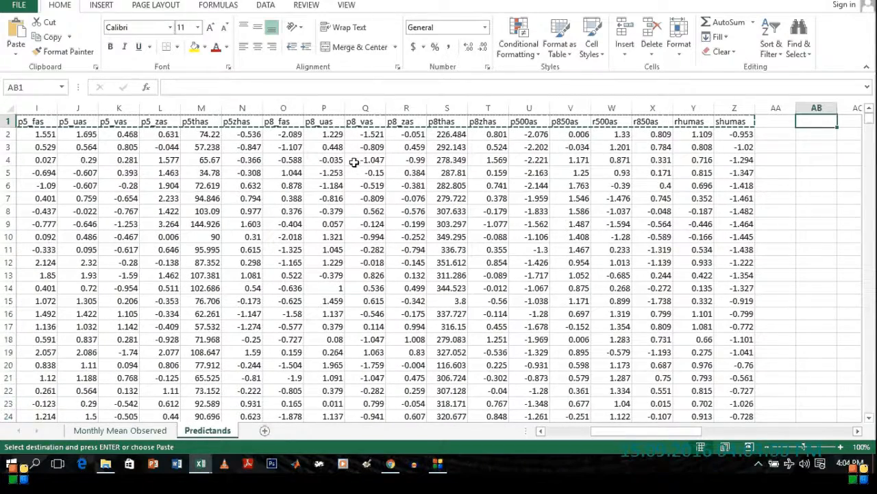
key(ctrl+v)
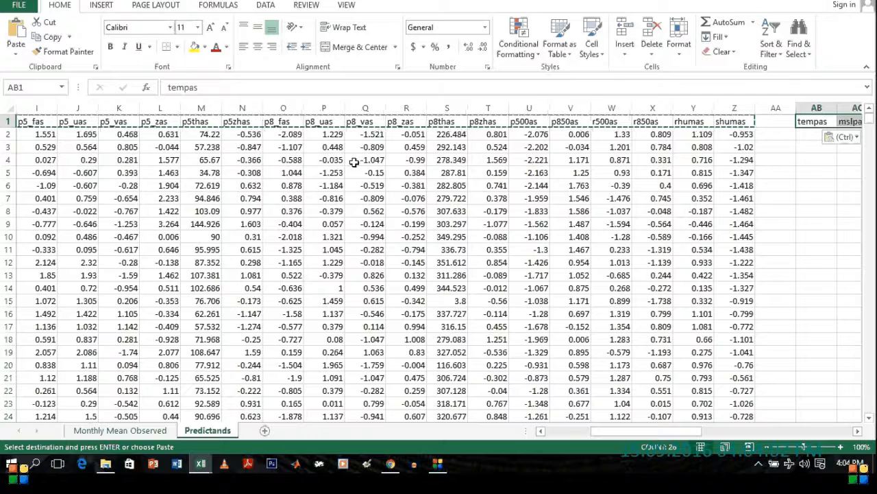
key(ctrl+z)
Paste the copied headings into row 1 starting at cell AC1, leaving column AB empty
key(Right)
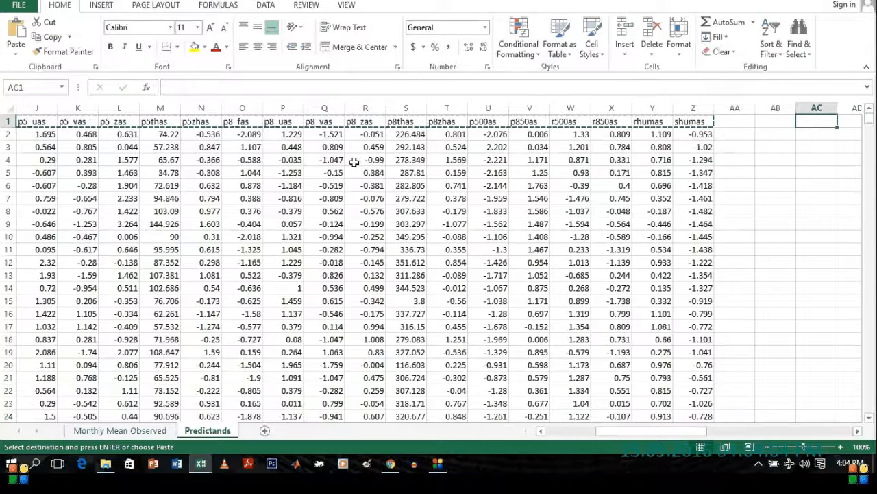
key(ctrl+v)
key(ctrl+Right)
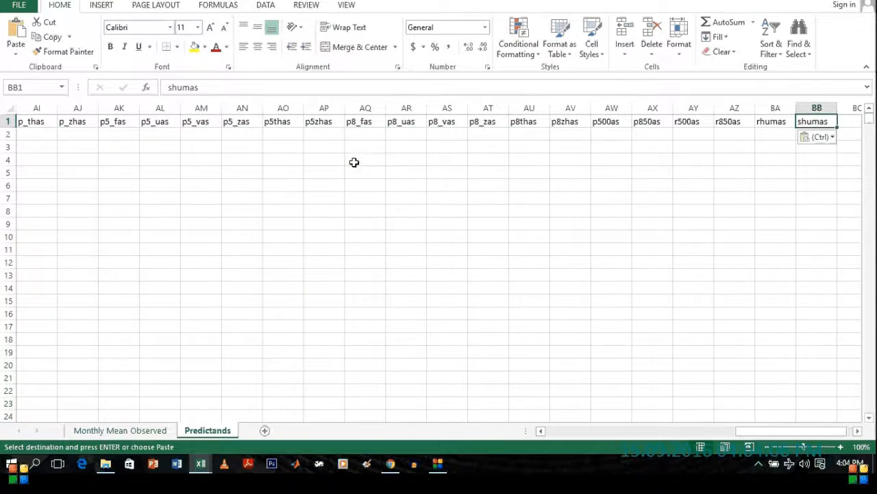
key(ctrl+Left)
key(ctrl+Left)
key(Right)
key(Right)
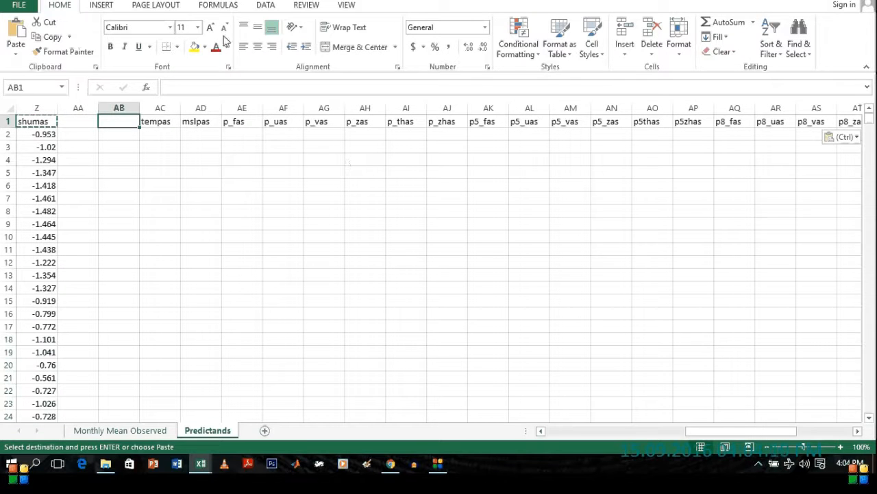
Copy all the 30-row average formulas from the localhost/sdsm/360.php page in Chrome and paste them into the Predictands sheet at cell AC2
click(391, 465)
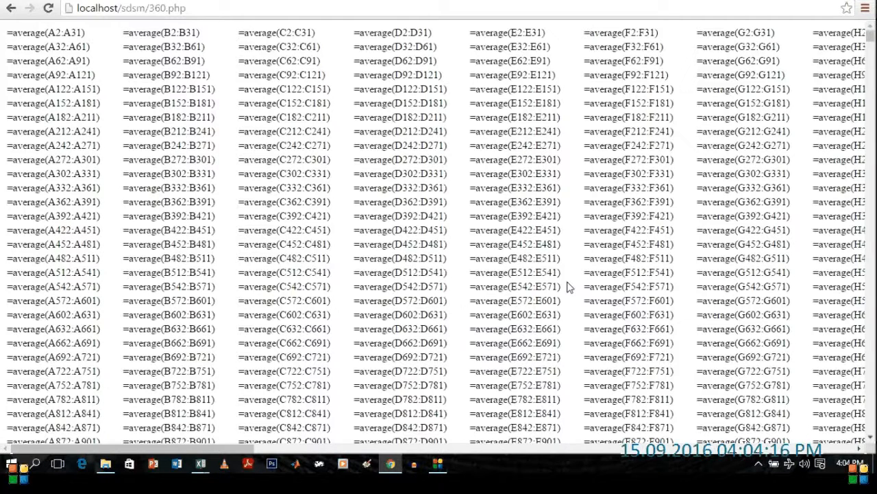
key(ctrl+a)
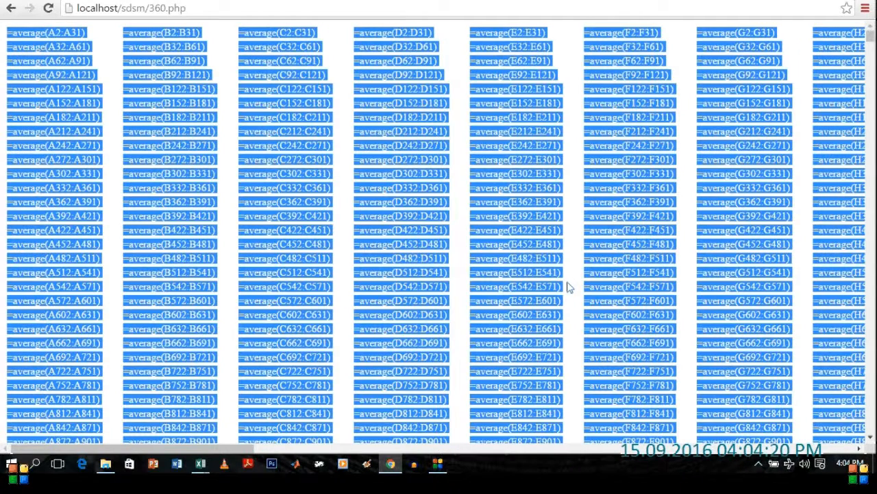
key(alt+Tab)
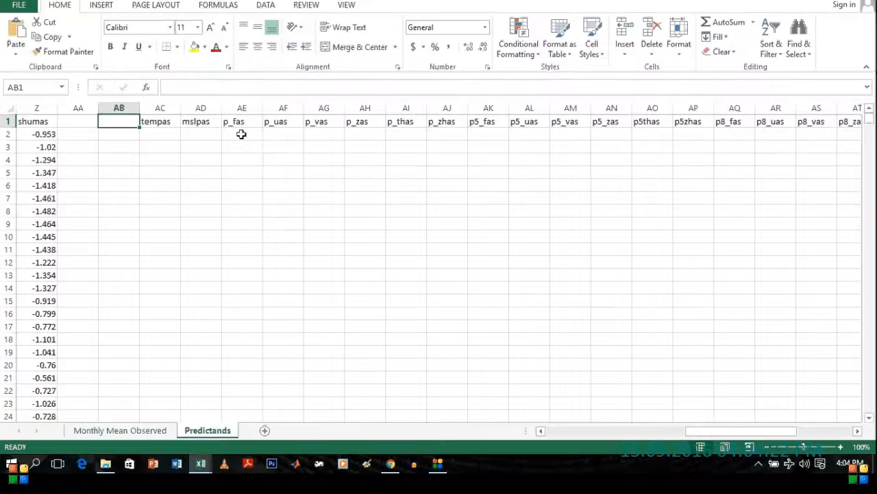
click(146, 134)
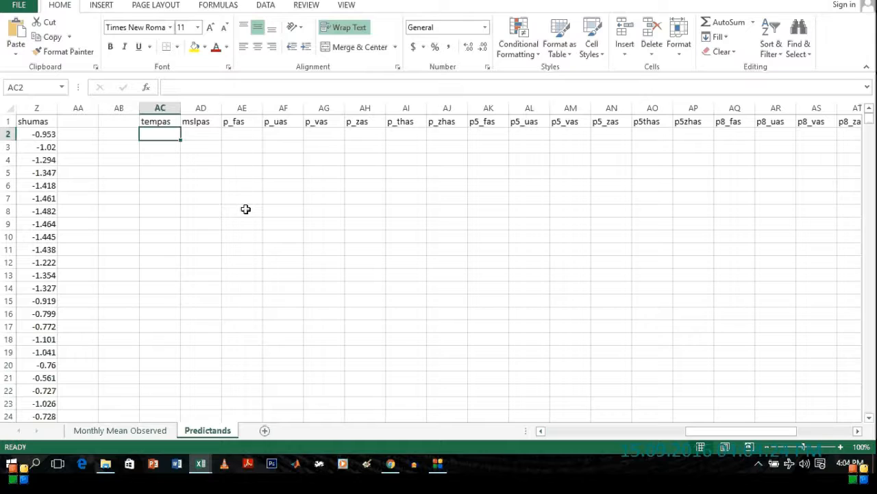
key(ctrl+v)
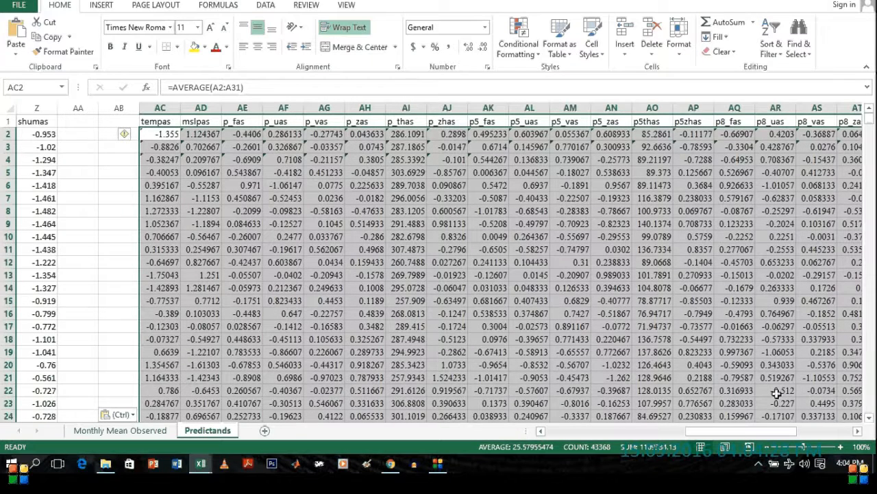
drag(756, 437, 816, 437)
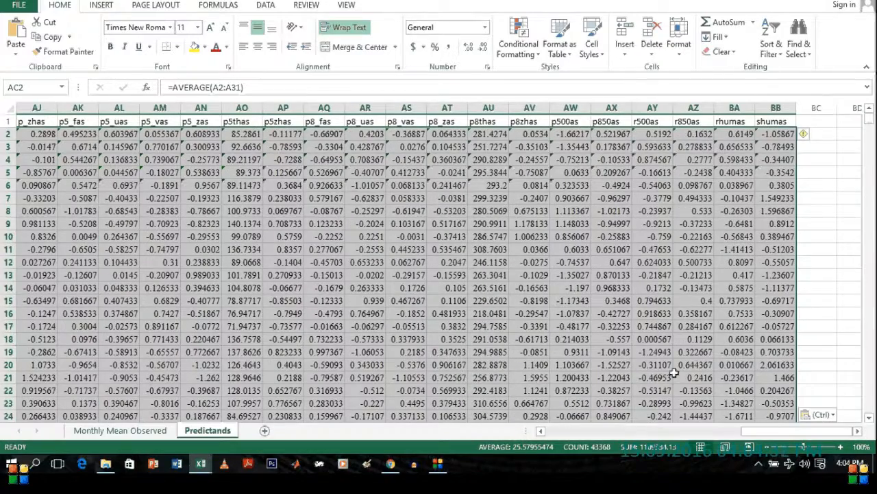
key(ctrl+Down)
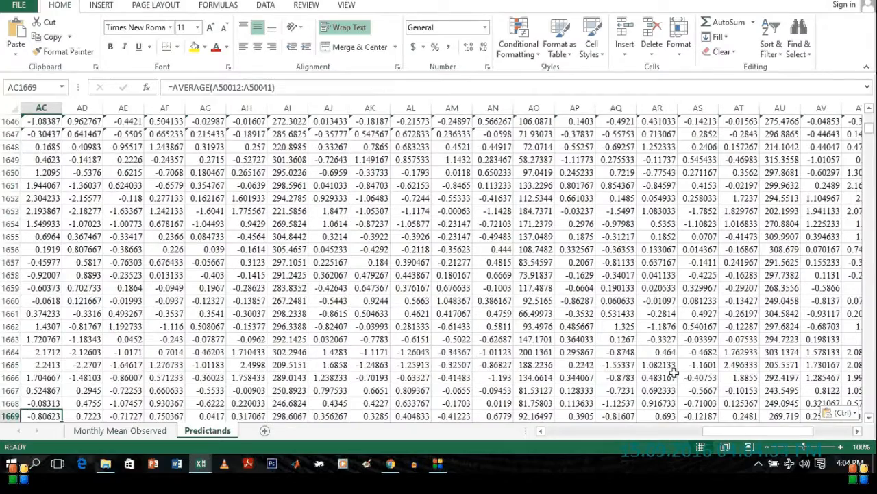
Enter the first two month labels, Jan-61 in cell AB2 and Feb-61 in cell AB3
key(ctrl+Left)
key(Right)
key(Right)
key(ctrl+Up)
key(Down)
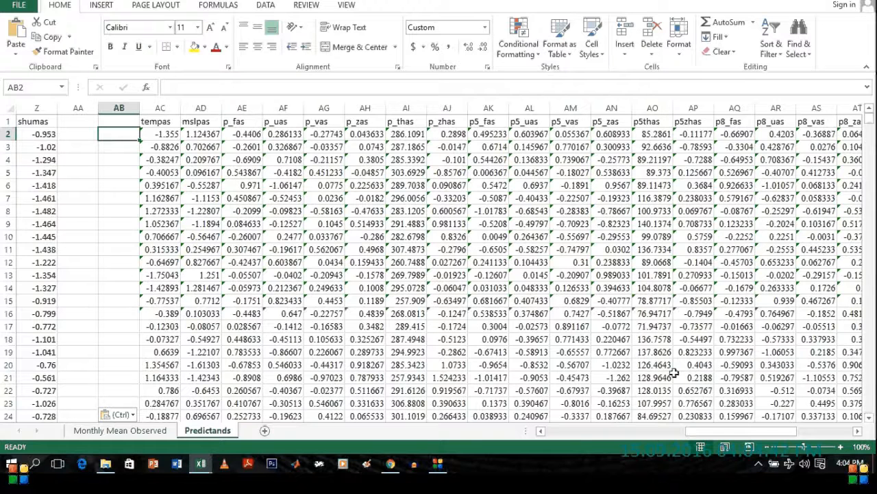
text(Jan)
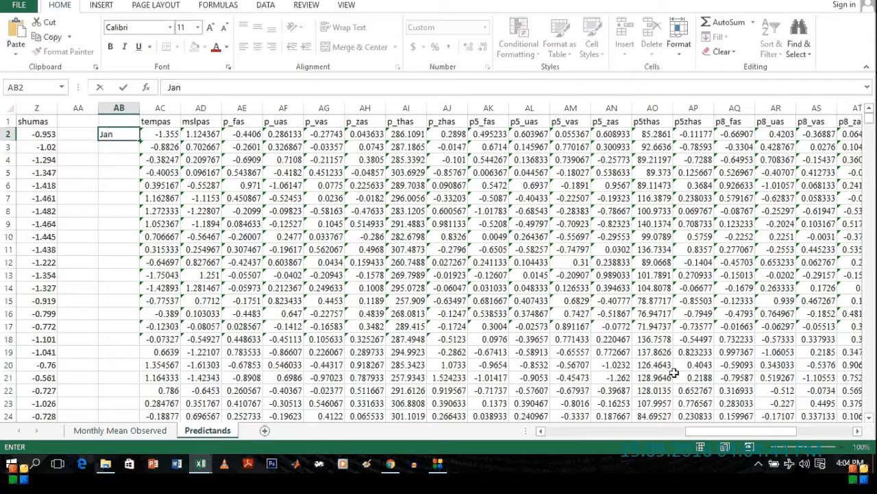
text(-61)
key(Return)
text(Feb)
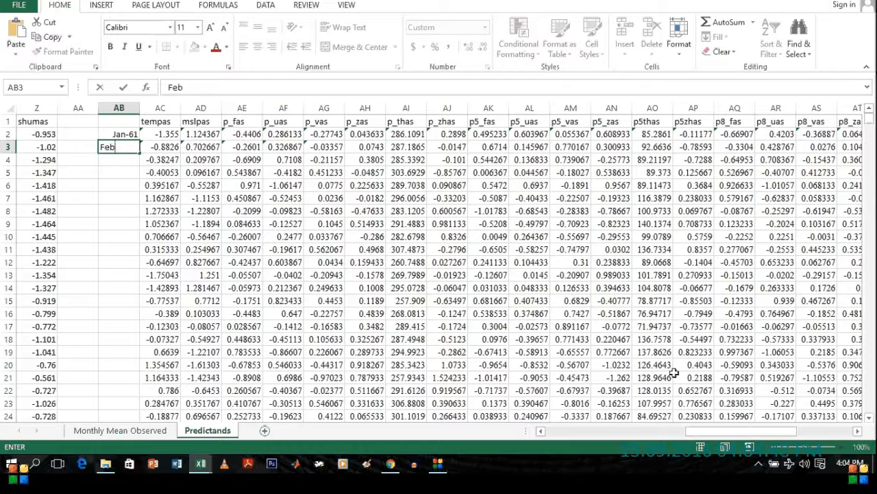
text(-61)
key(Return)
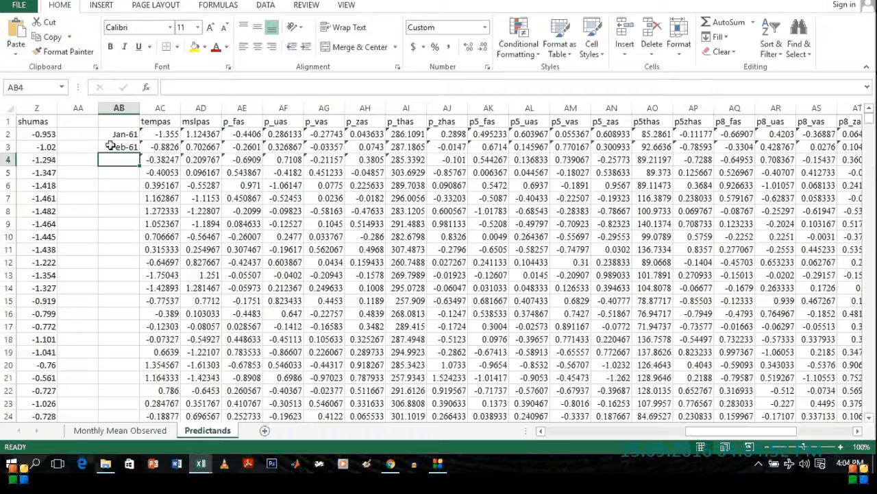
Fill the monthly date series from AB2:AB3 down column AB to the last row of averages and check both ends
drag(120, 130, 136, 152)
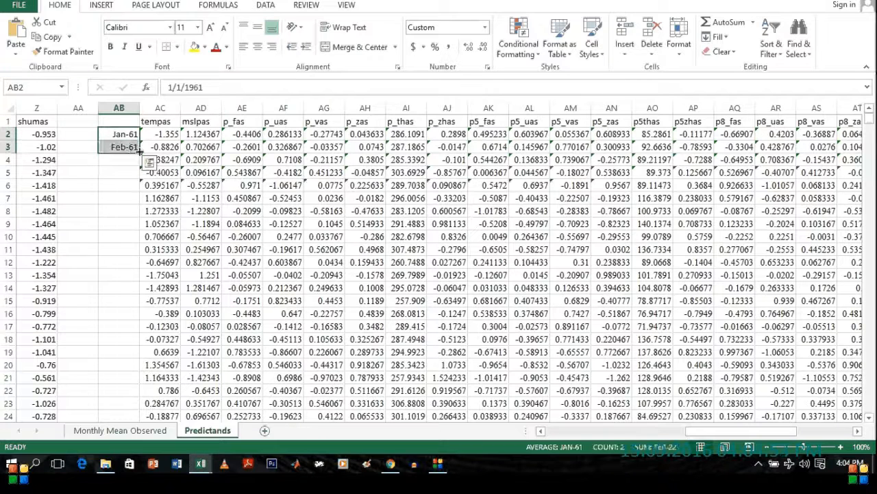
double_click(136, 152)
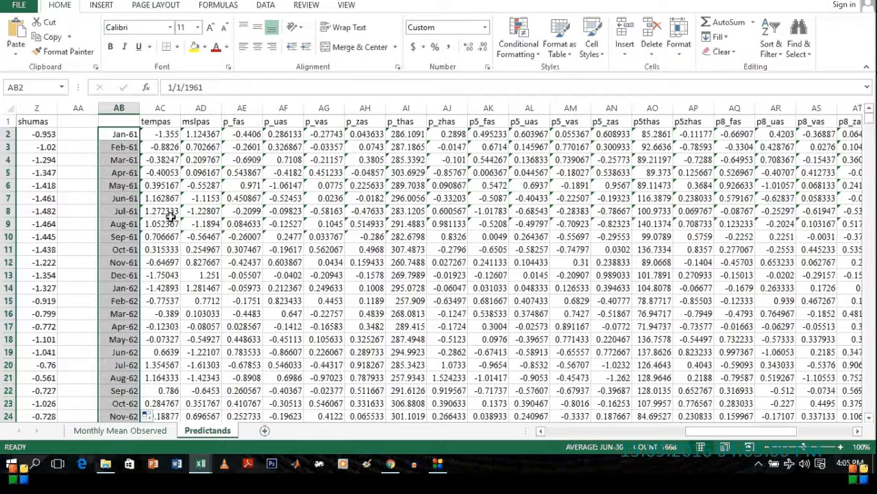
key(ctrl+Down)
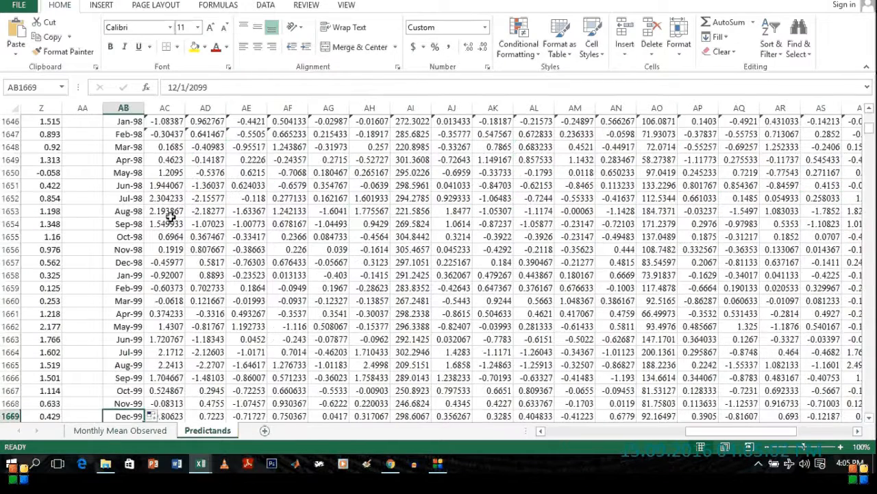
key(ctrl+Up)
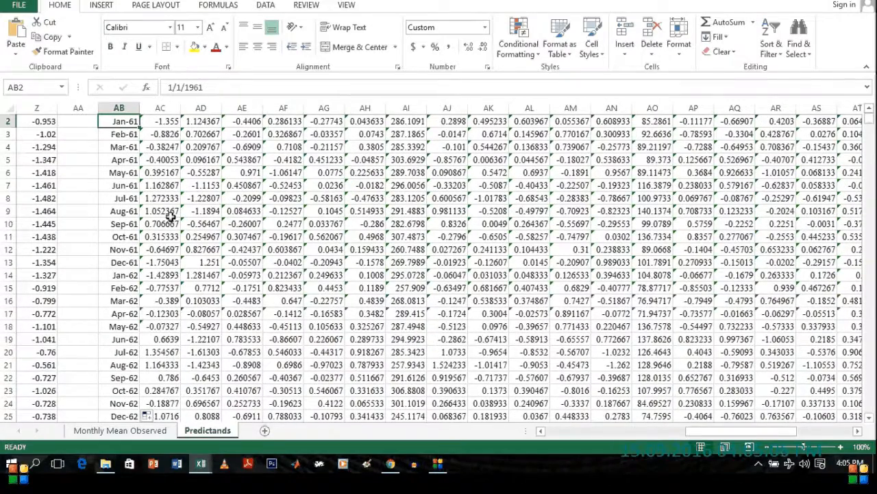
key(ctrl+Down)
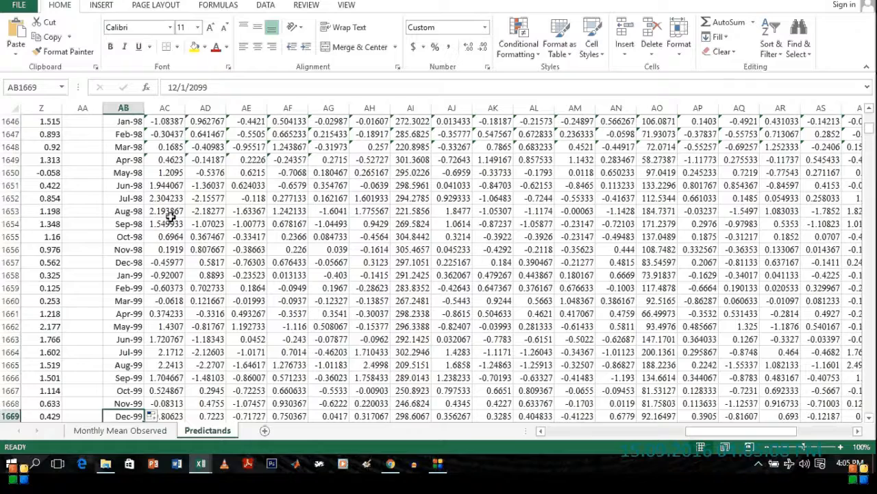
key(ctrl+Up)
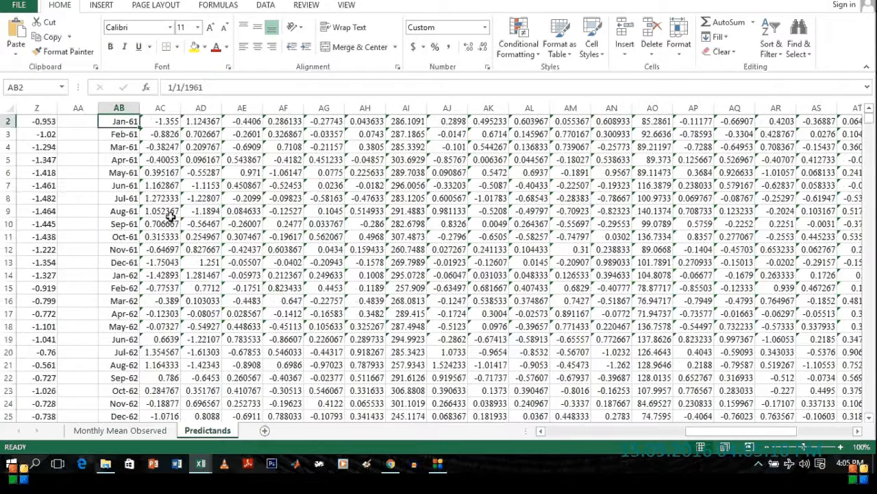
Add a new worksheet after Predictands and rename it Obs Pred
click(264, 430)
right_click(264, 430)
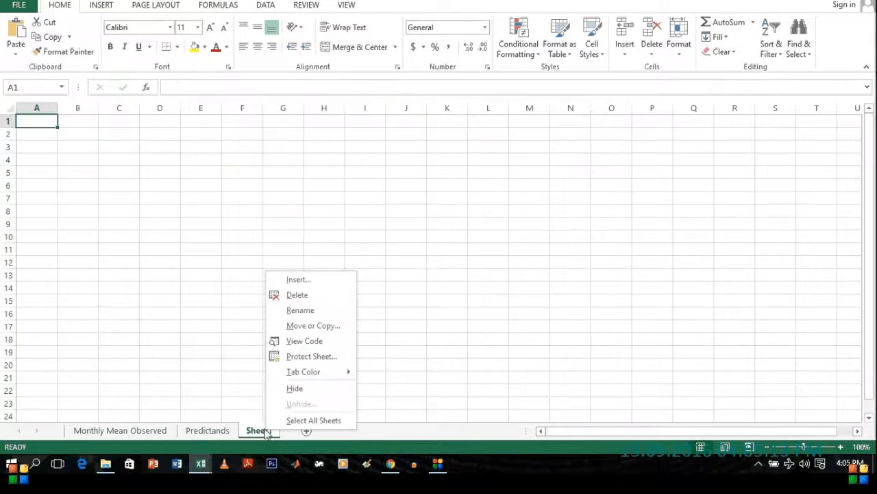
click(302, 310)
text(O)
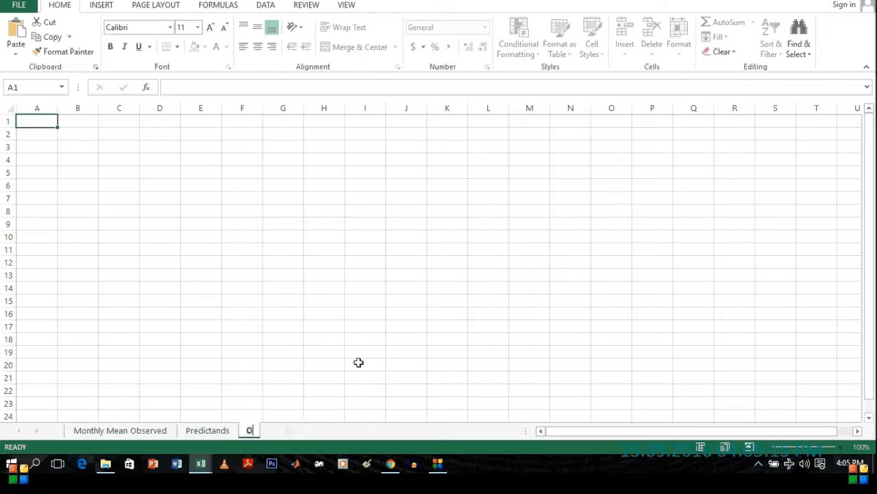
text(bs Pred)
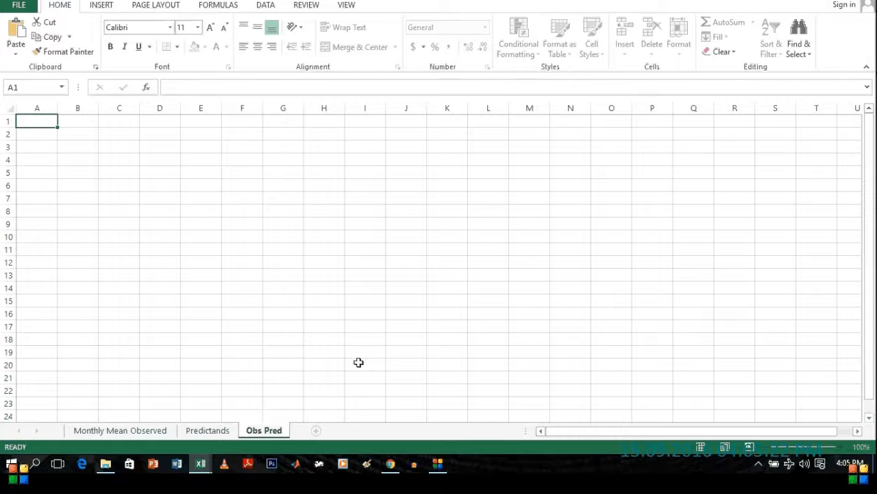
key(Return)
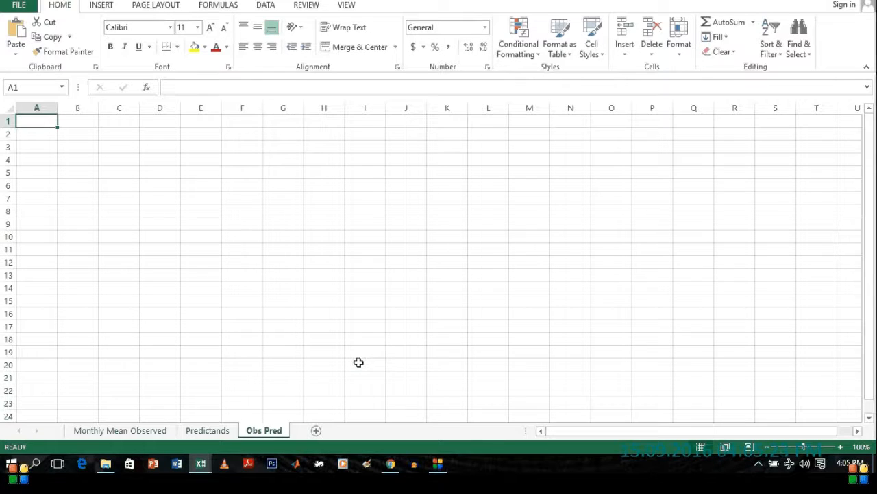
Copy the complete Year and Observed Mean columns from the Monthly Mean Observed sheet and paste them into Obs Pred at cell A1
click(139, 432)
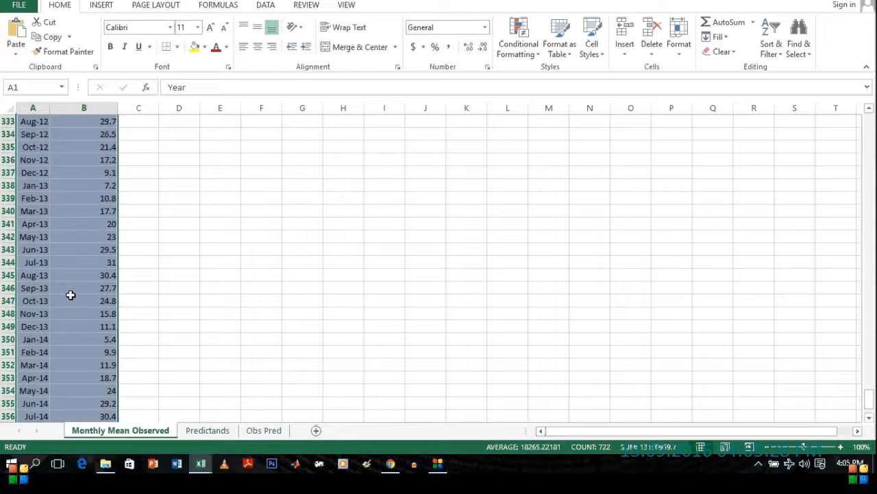
key(ctrl+BackSpace)
key(ctrl+shift+Right)
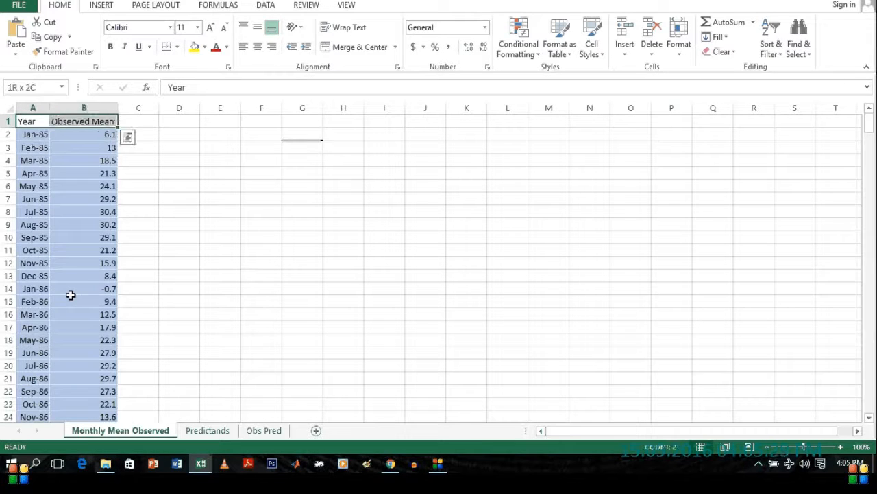
key(ctrl+shift+Down)
key(ctrl+c)
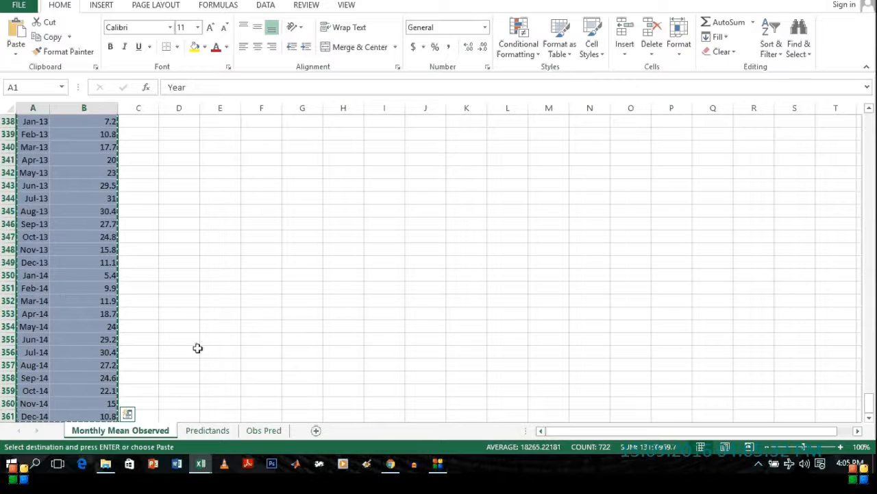
click(266, 433)
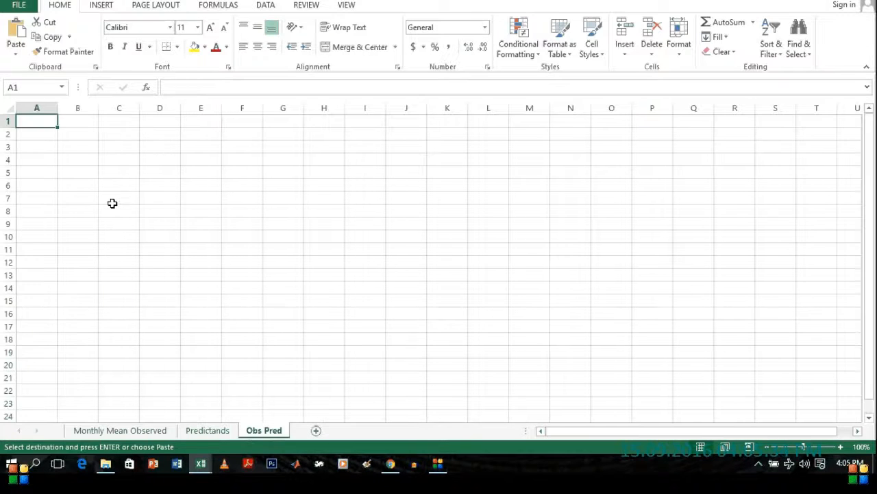
key(ctrl+v)
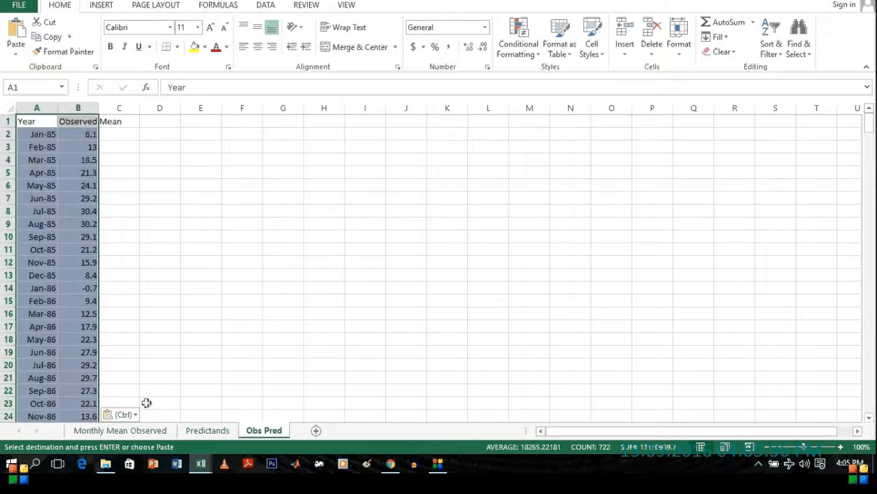
Check the date range of the observed data and copy the matching Jan-85 to Dec-14 rows, columns AB to BB, from the Predictands sheet
click(197, 430)
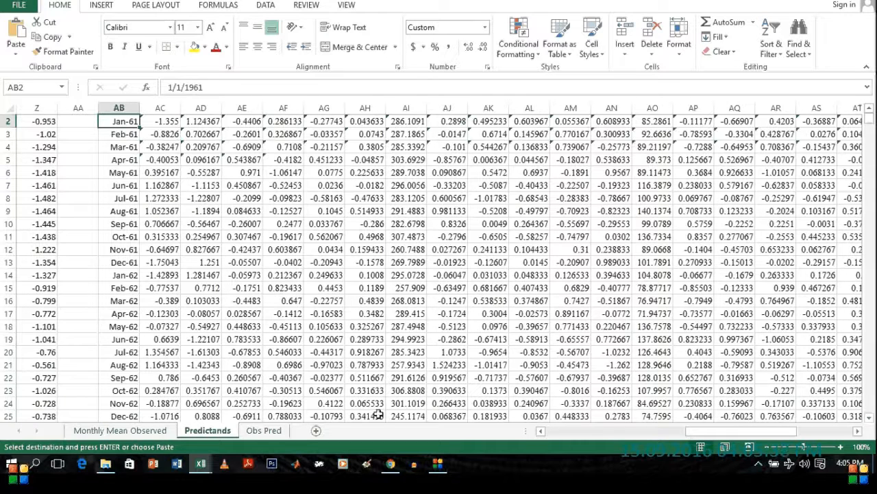
click(264, 429)
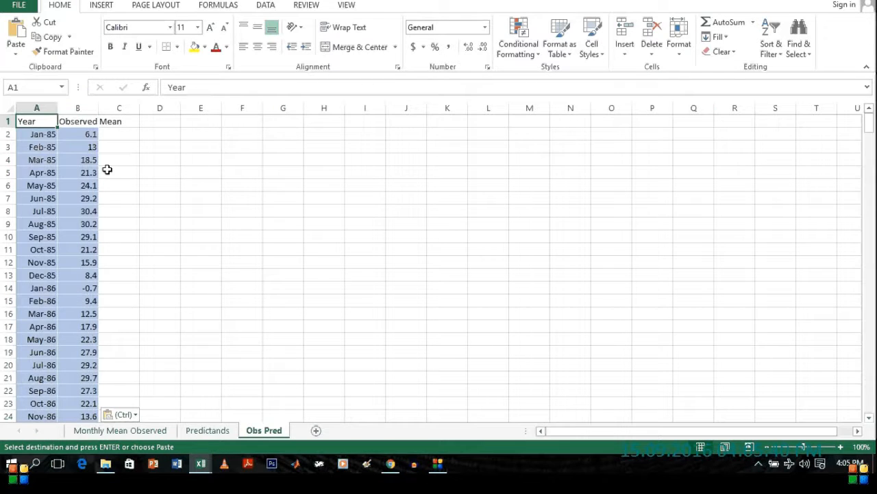
key(Return)
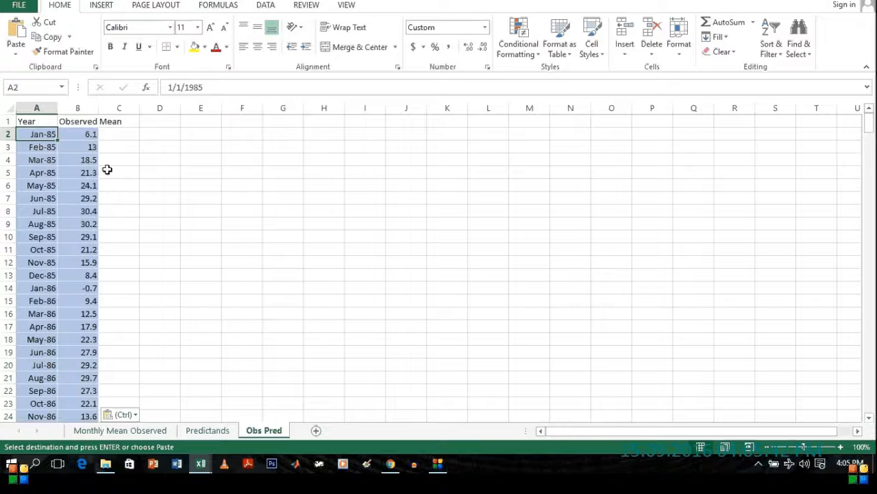
key(ctrl+Down)
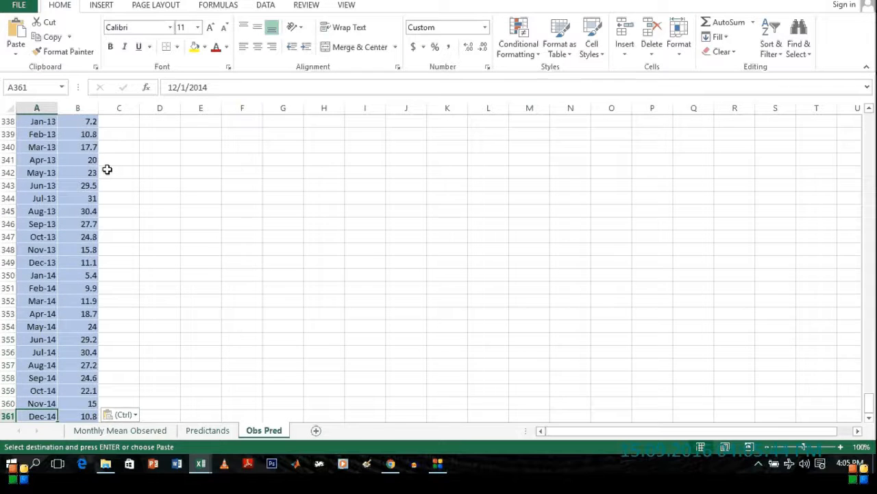
key(ctrl+Up)
click(204, 431)
scroll(176, 338, down, 16)
scroll(177, 338, down, 20)
scroll(156, 353, down, 20)
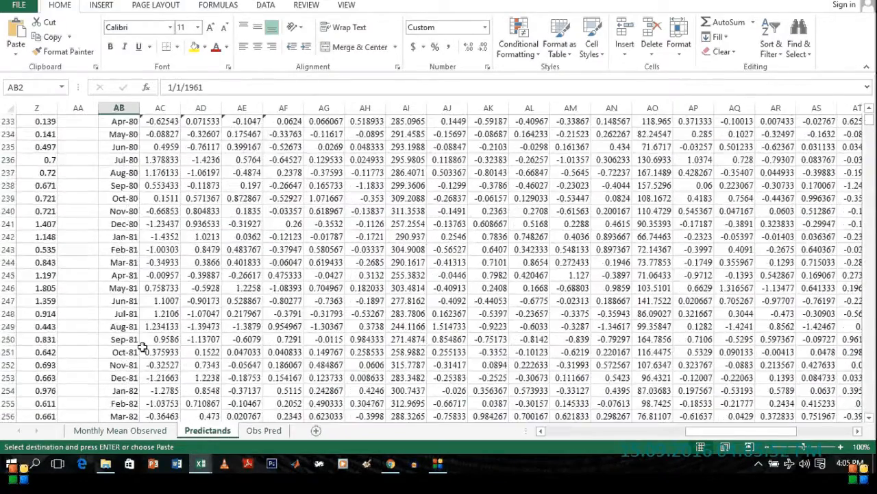
scroll(142, 347, down, 18)
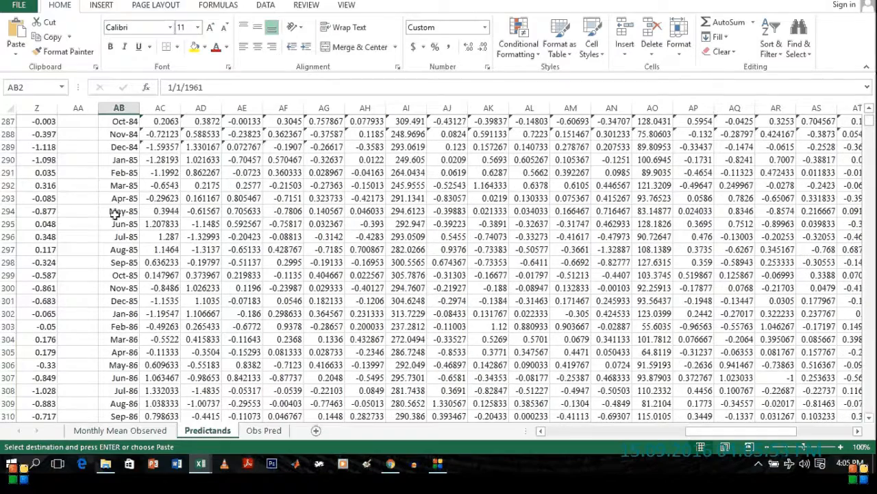
drag(121, 159, 108, 290)
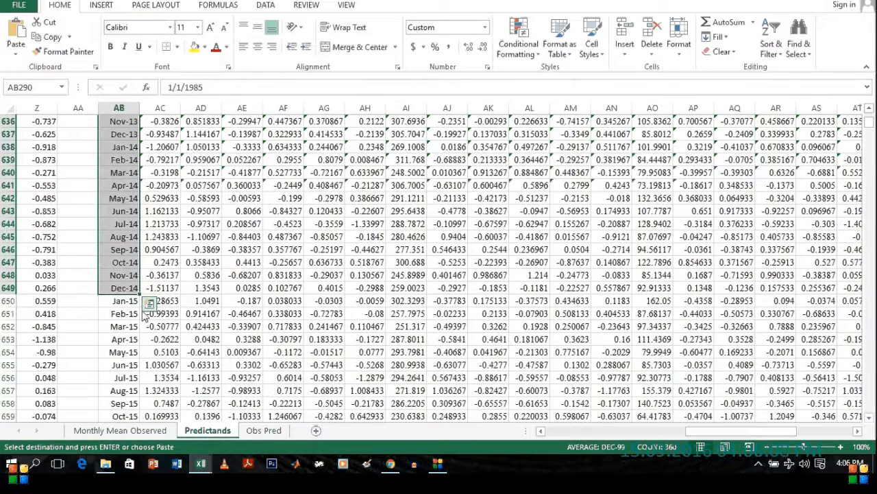
key(ctrl+shift+Right)
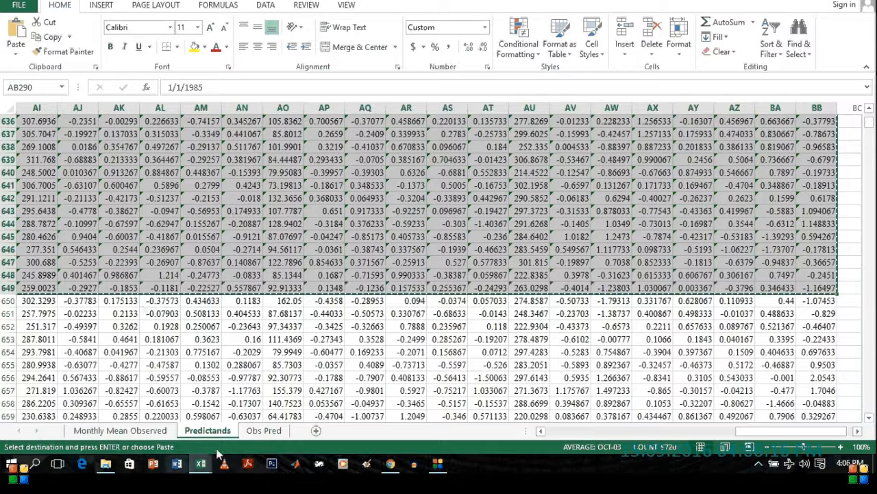
Paste the copied monthly averages as values only into the Obs Pred sheet starting at cell C2
click(264, 430)
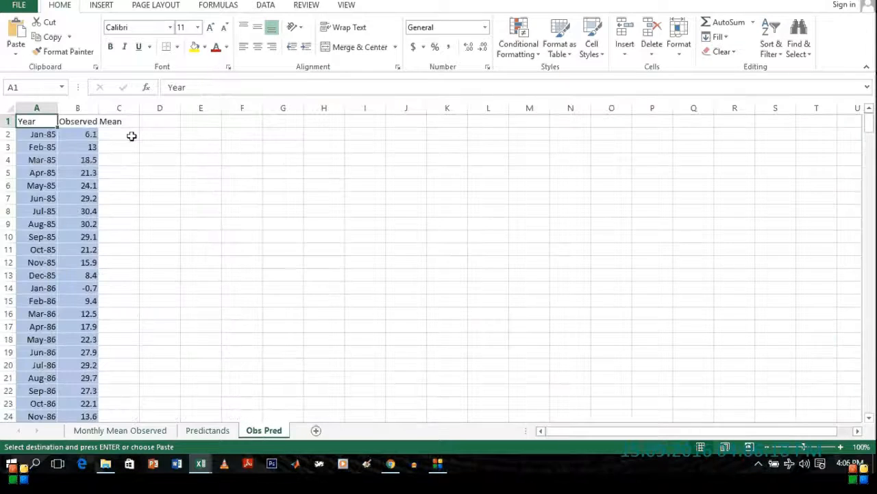
right_click(126, 122)
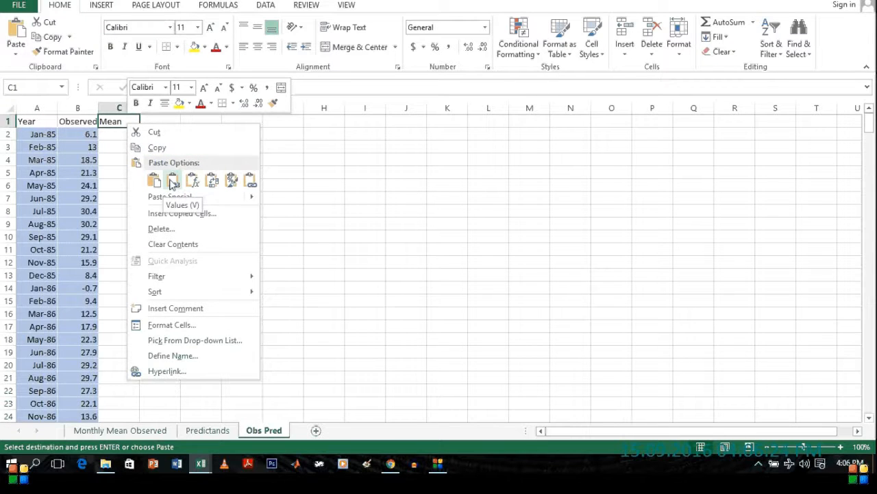
click(172, 180)
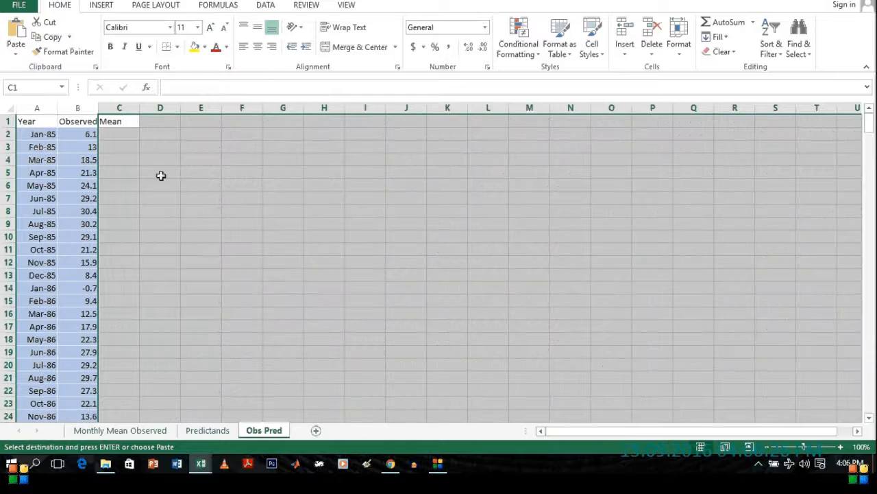
click(134, 138)
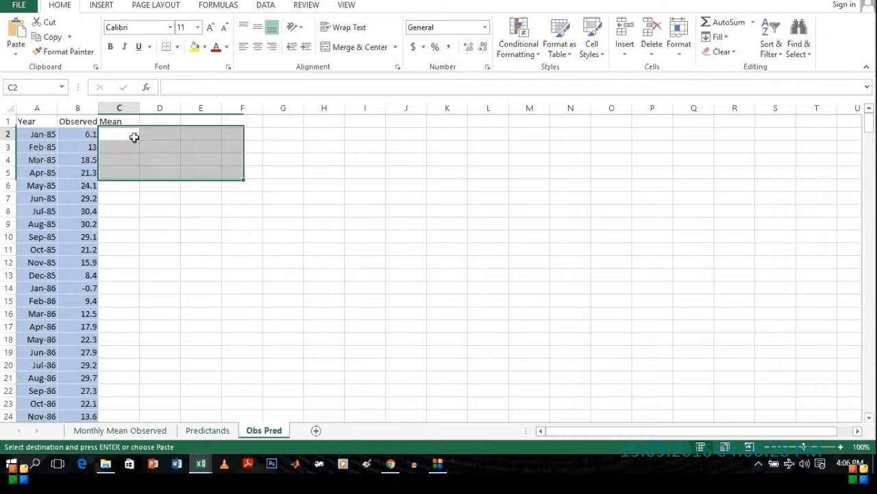
right_click(135, 137)
click(176, 194)
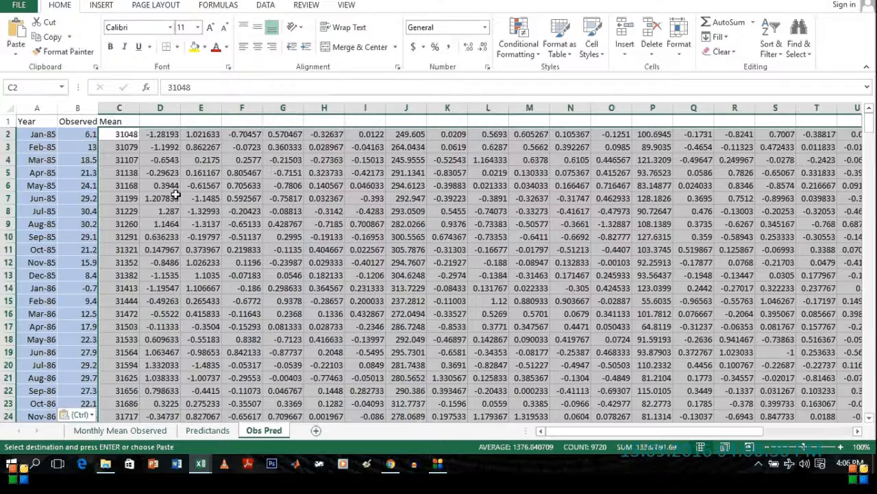
Delete the redundant date serial column C from the Obs Pred sheet
click(118, 108)
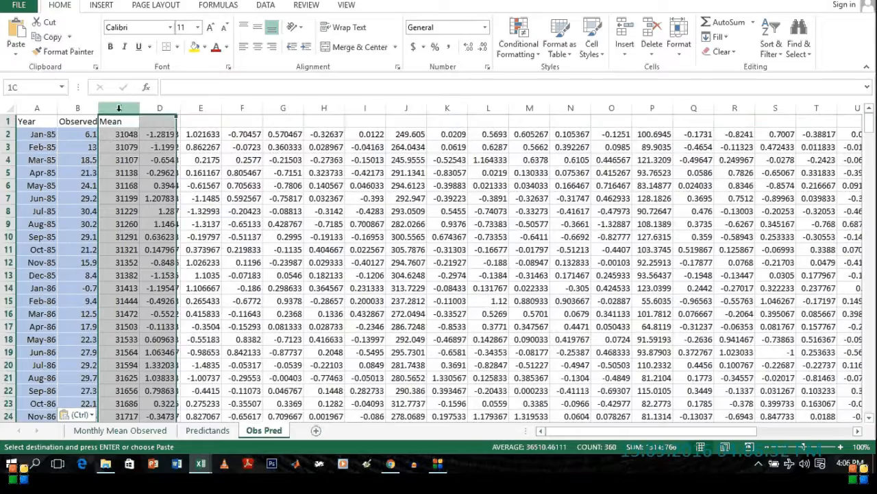
right_click(120, 112)
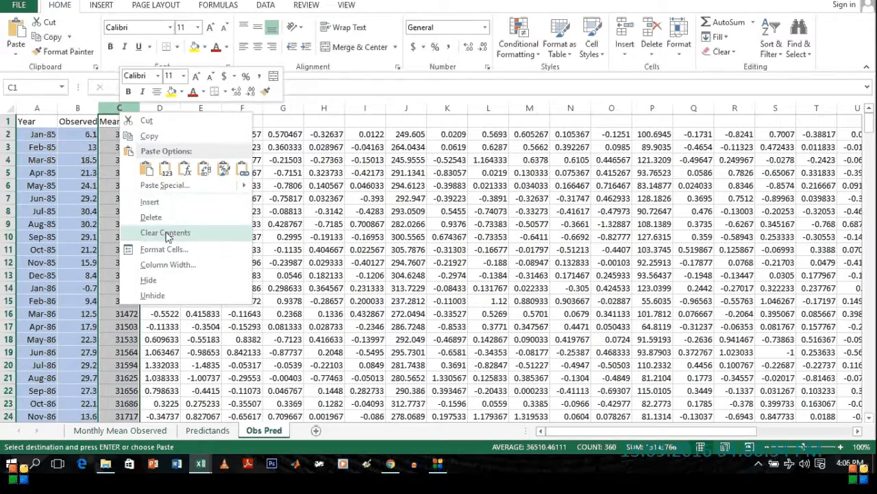
click(152, 217)
Copy the predictor names tempas to shumas from cells AC1:BB1 on the Predictands sheet and return to Obs Pred
click(120, 430)
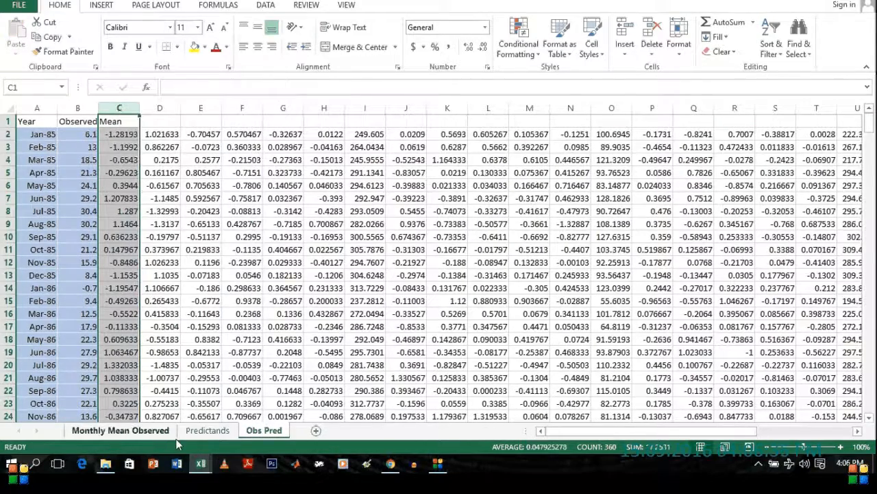
click(207, 430)
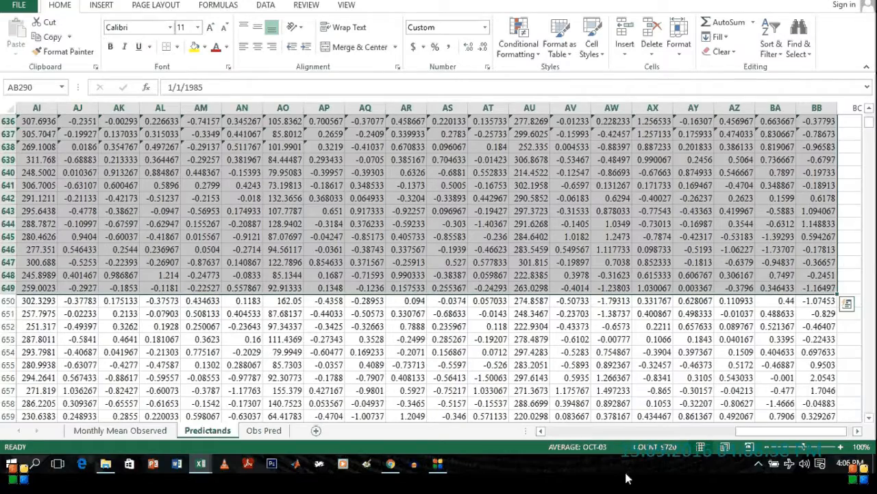
key(ctrl+Up)
key(Up)
key(Right)
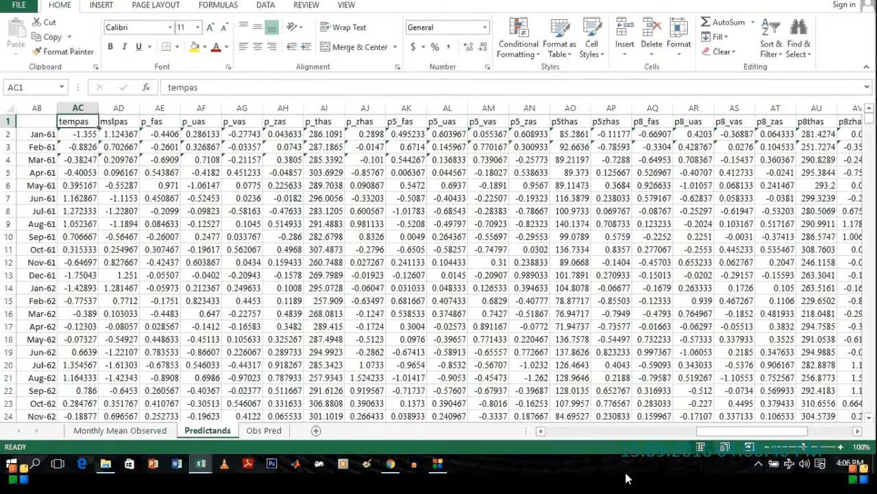
key(ctrl+shift+Right)
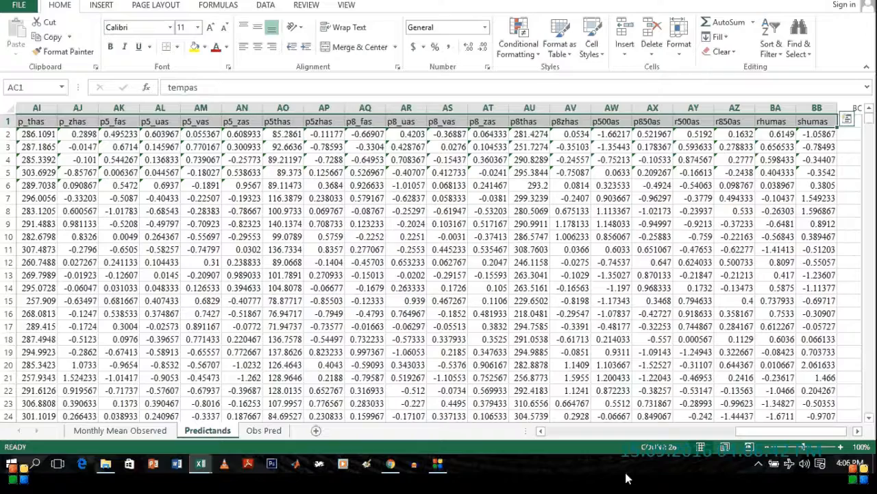
key(ctrl+c)
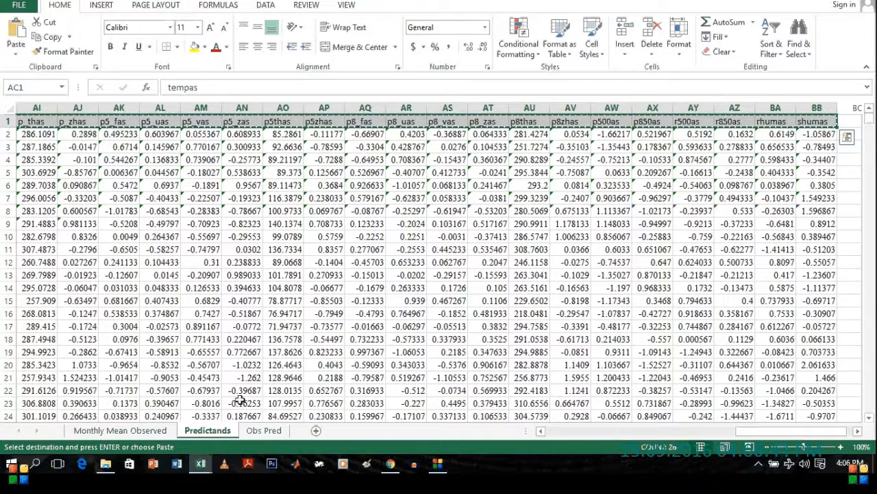
click(264, 432)
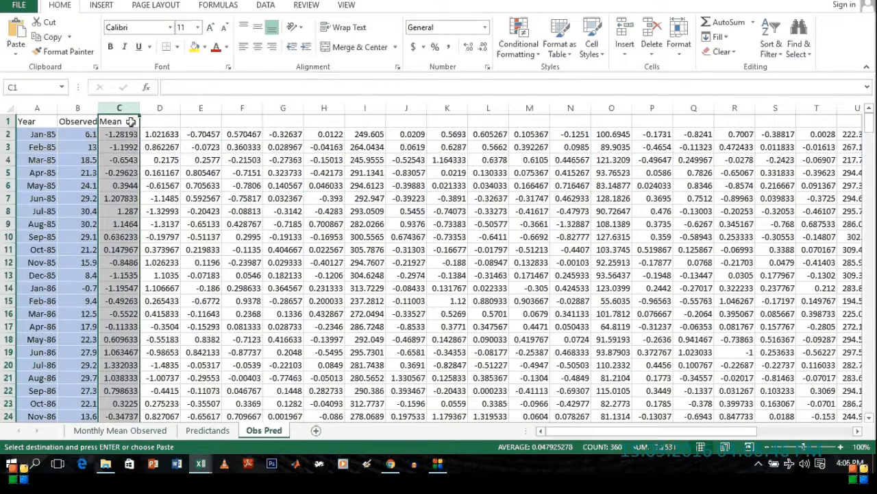
key(ctrl+shift+Right)
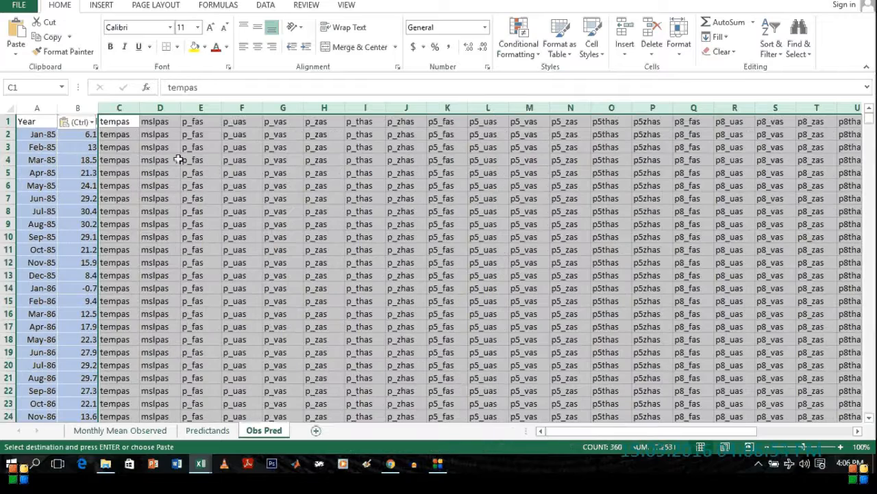
key(Escape)
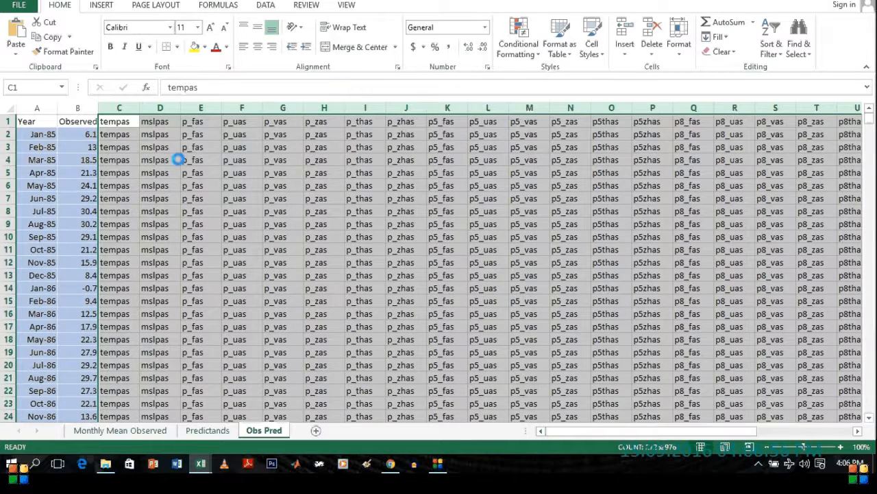
key(ctrl+v)
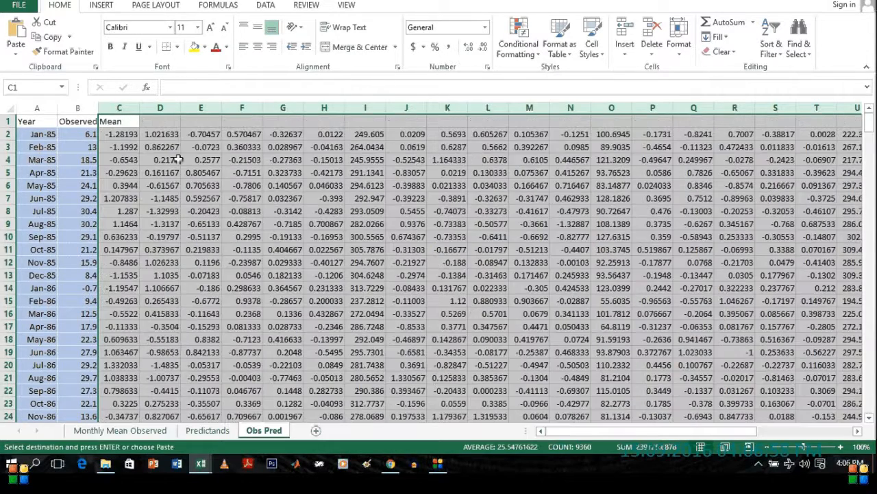
Paste the predictor names into row 1 starting at cell C1 and autofit column B to its Observed Mean heading
click(134, 126)
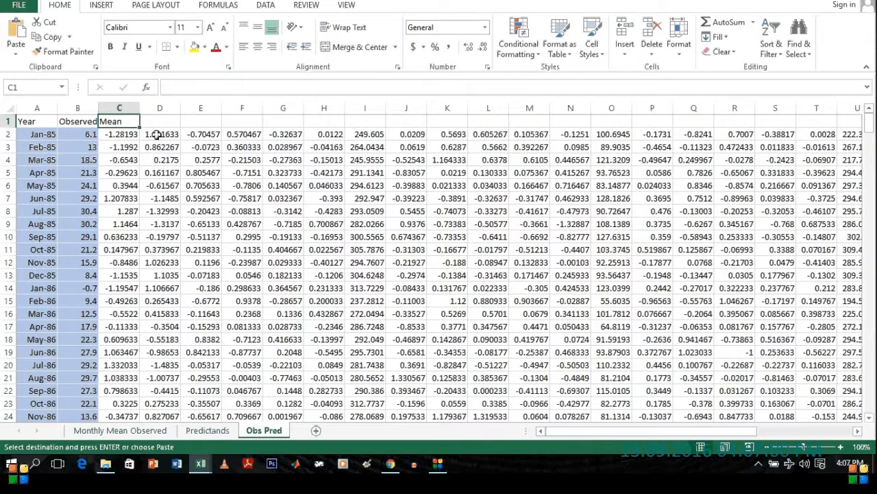
key(ctrl+v)
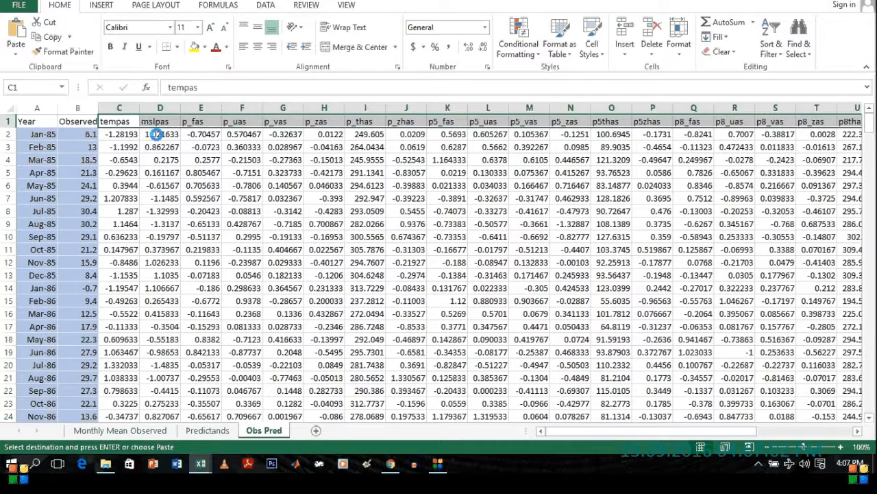
double_click(98, 108)
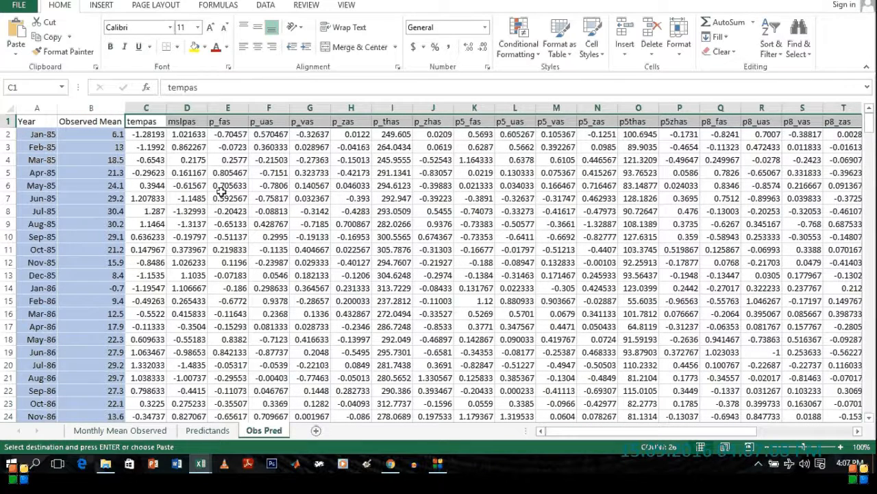
click(223, 235)
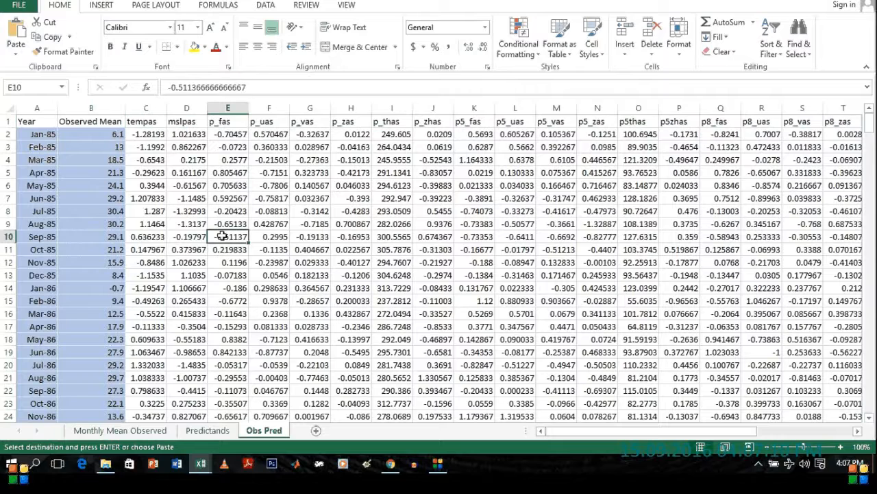
Select cell B2, the first observed mean value, on the Obs Pred sheet
key(Left)
key(Left)
key(Left)
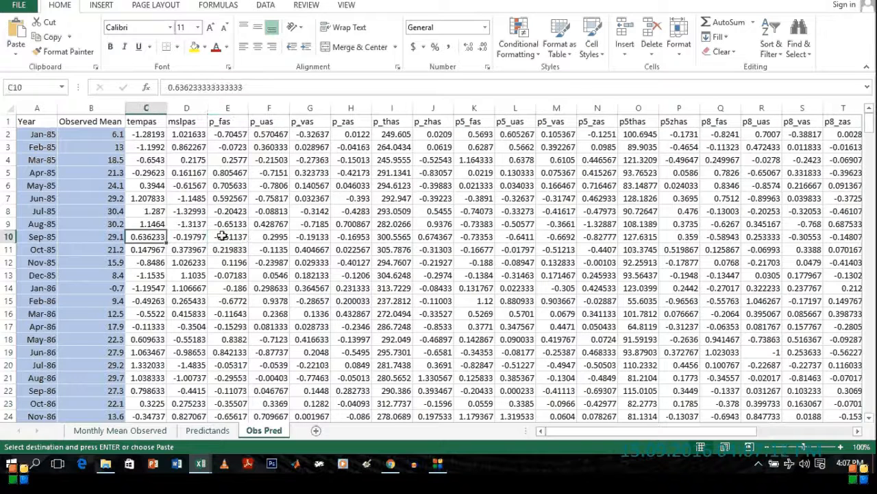
key(Up)
key(Up)
key(Up)
key(Up)
key(Up)
key(Up)
key(Up)
key(Up)
key(Up)
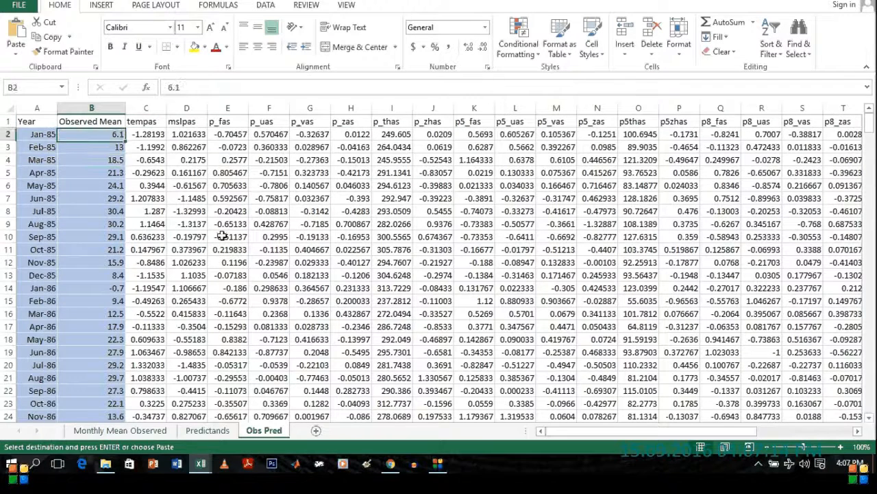
key(Right)
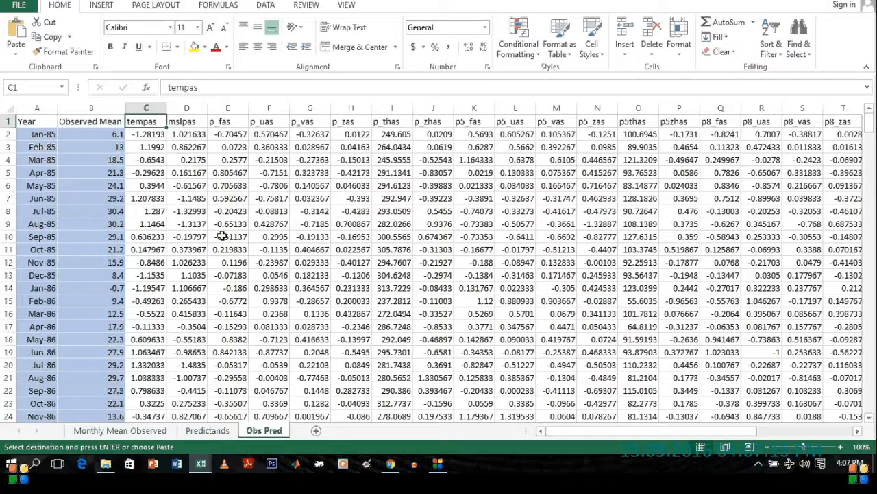
key(Left)
key(Left)
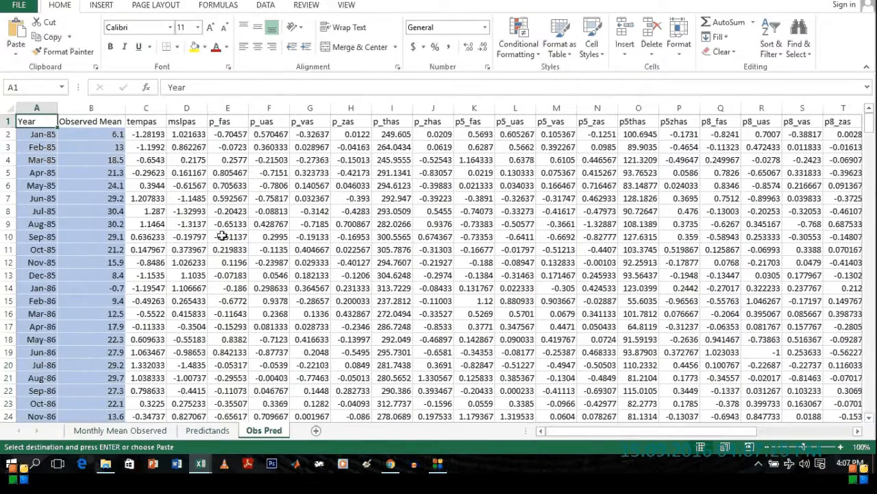
Switch to the Statistical Downscaling Model (SDSM), start it, view its Screen Variables window, and minimize it to return to Excel
click(319, 464)
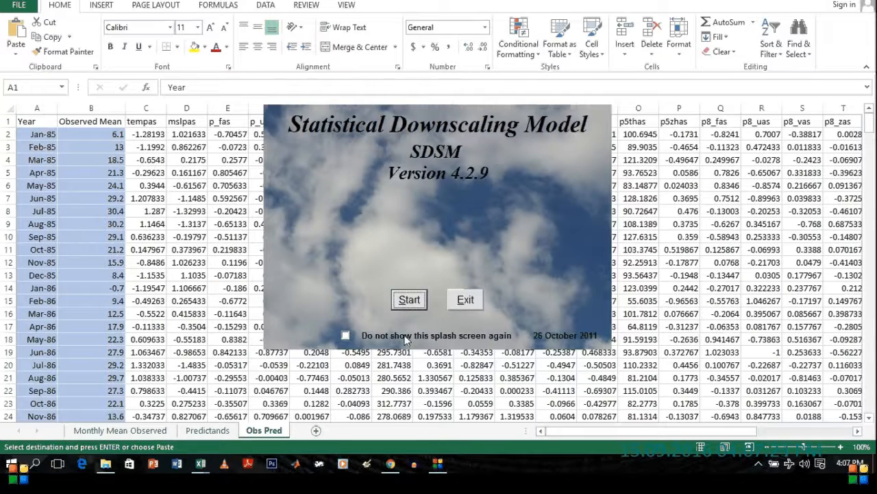
click(411, 301)
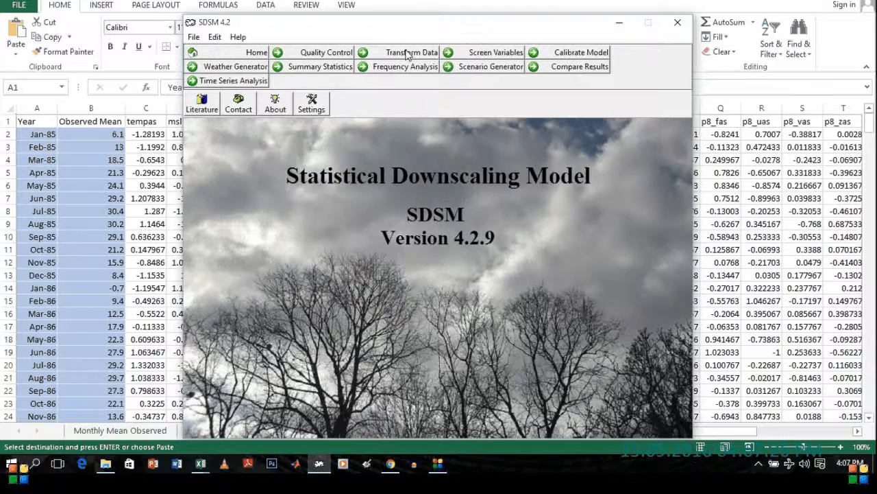
click(496, 55)
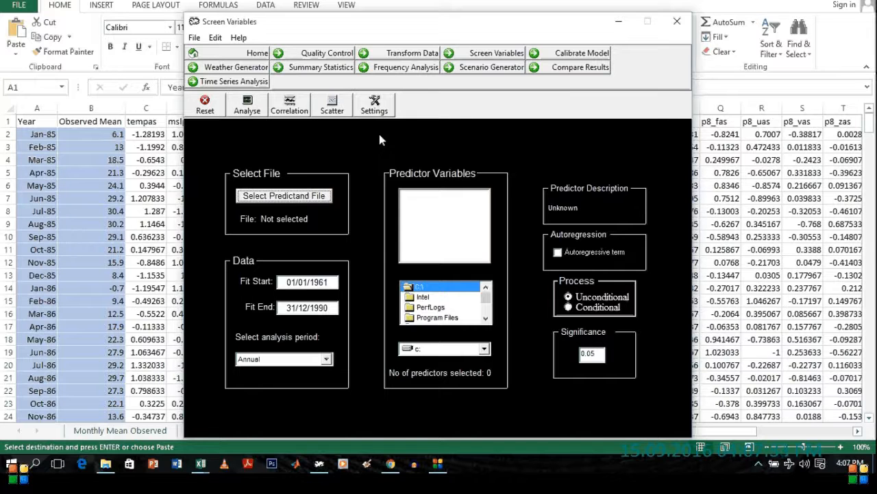
click(619, 25)
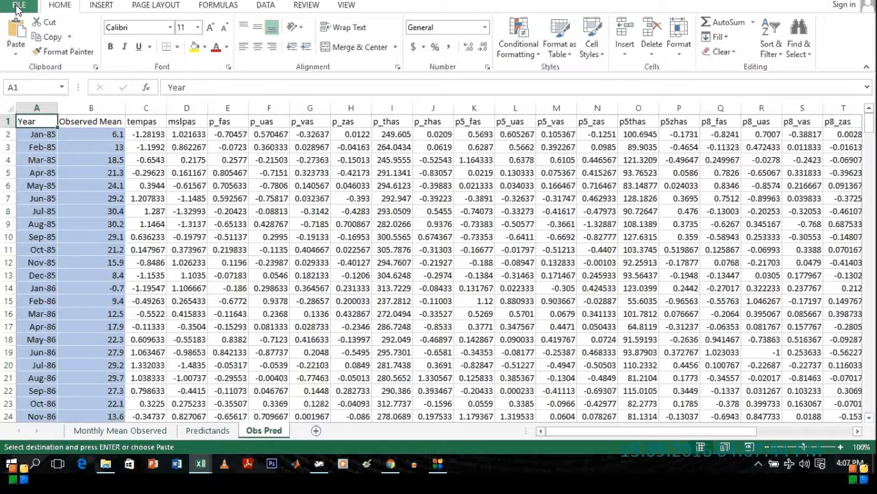
Check in Excel's add-ins list that Analysis ToolPak and Analysis ToolPak - VBA are enabled, and accept the list
click(22, 6)
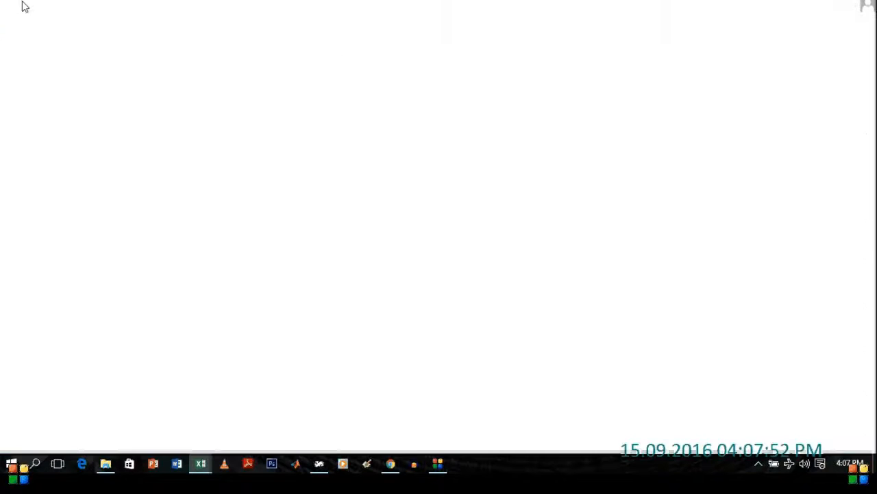
click(24, 294)
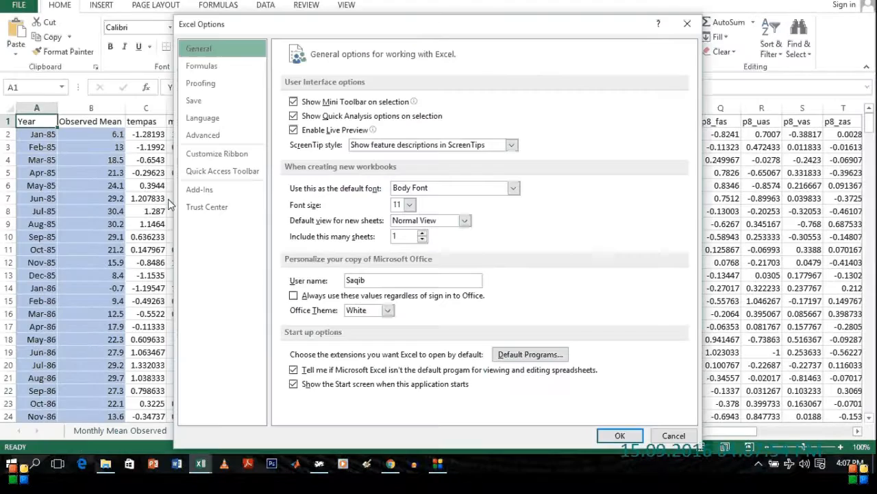
click(209, 192)
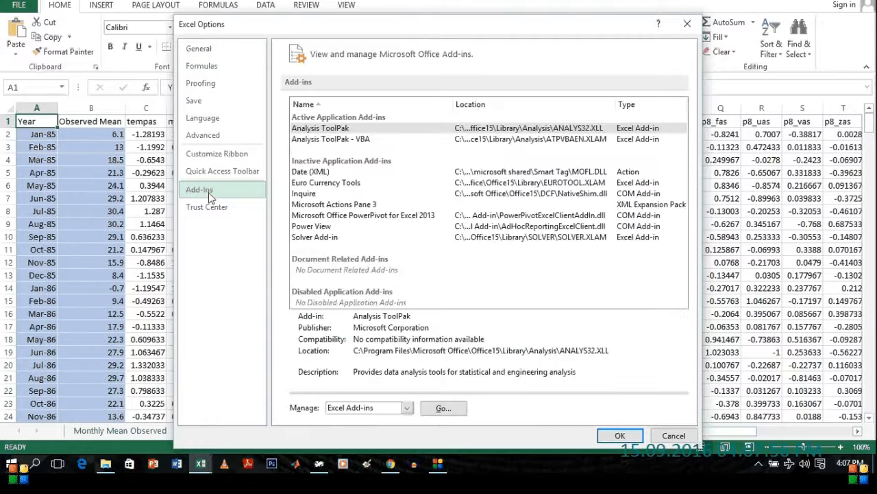
click(443, 408)
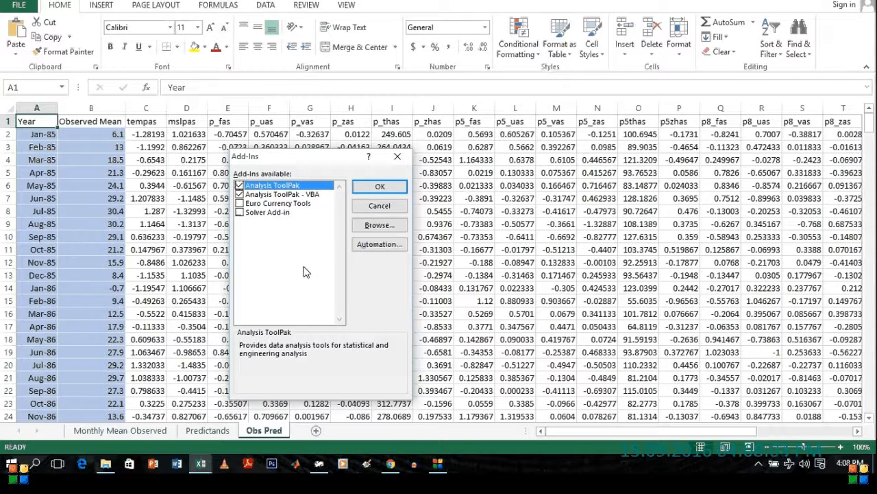
click(378, 187)
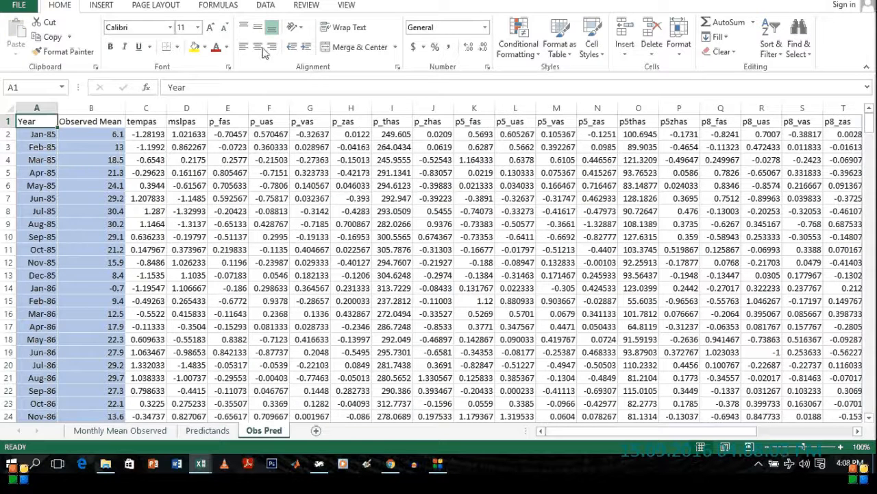
Run a Data Analysis Correlation on range $B$2:$AB$361 of Obs Pred, grouped by columns, with output to a new worksheet
click(266, 5)
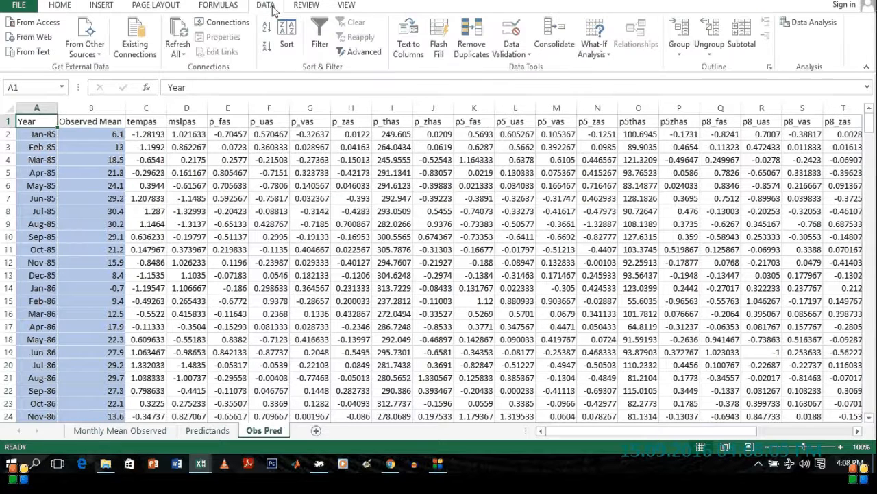
click(789, 27)
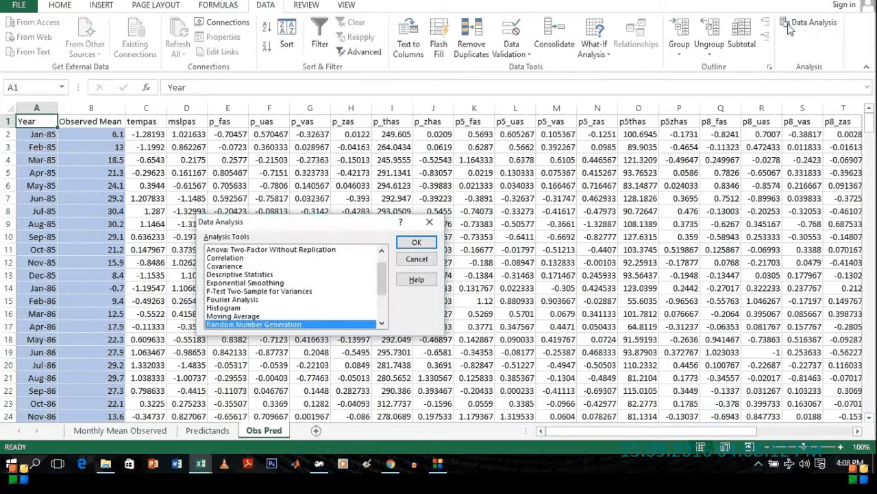
click(275, 257)
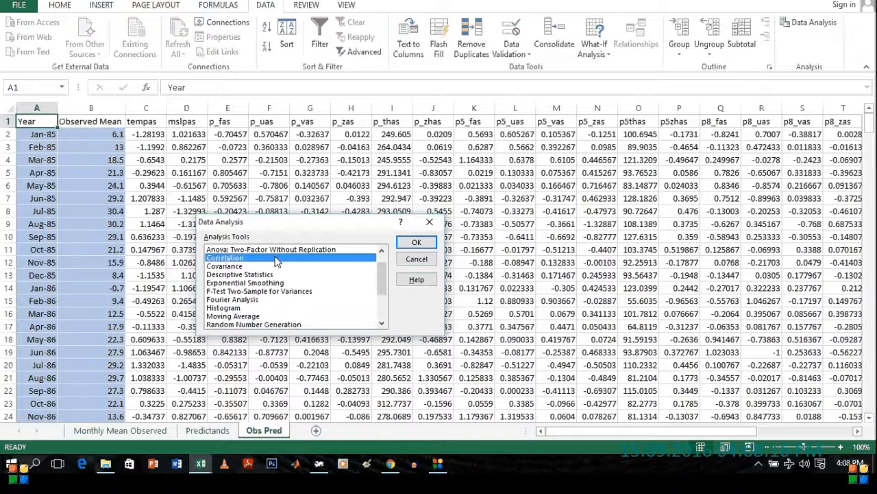
click(416, 244)
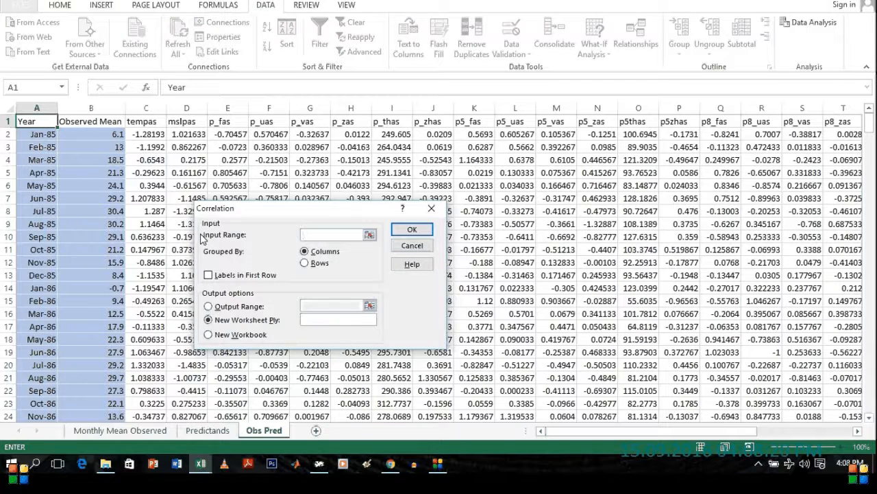
click(89, 135)
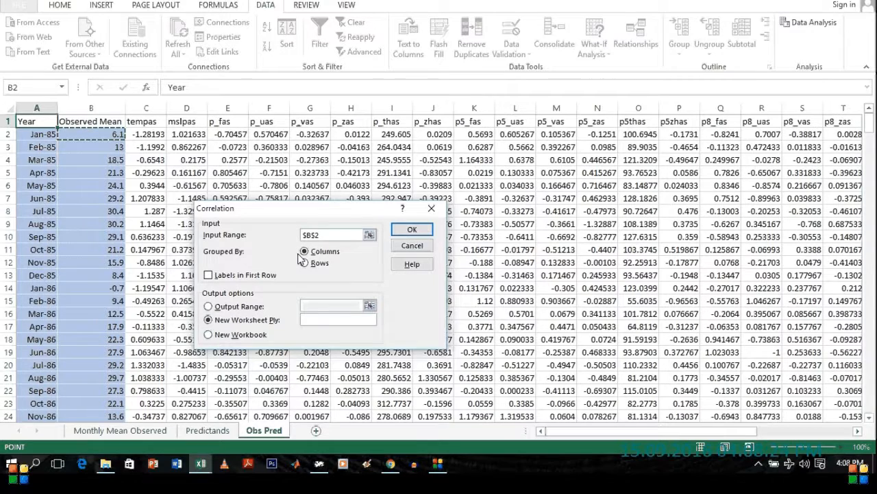
key(ctrl+shift+Down)
key(ctrl+shift+Right)
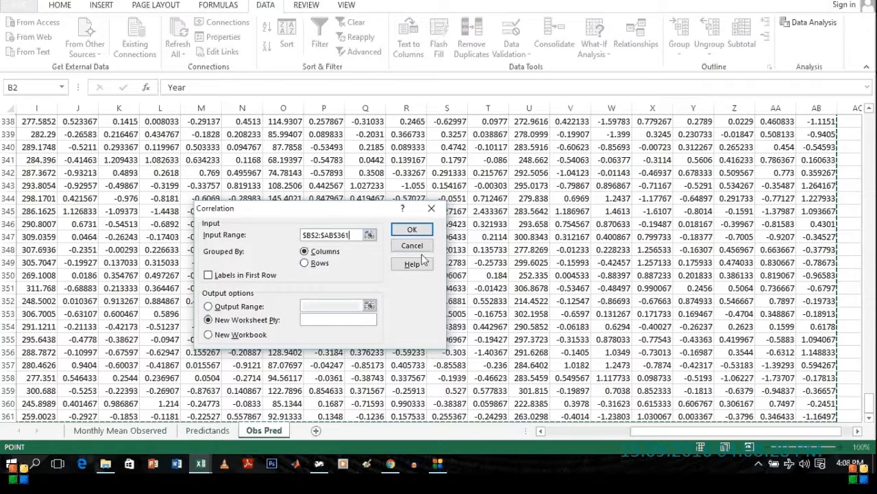
click(410, 232)
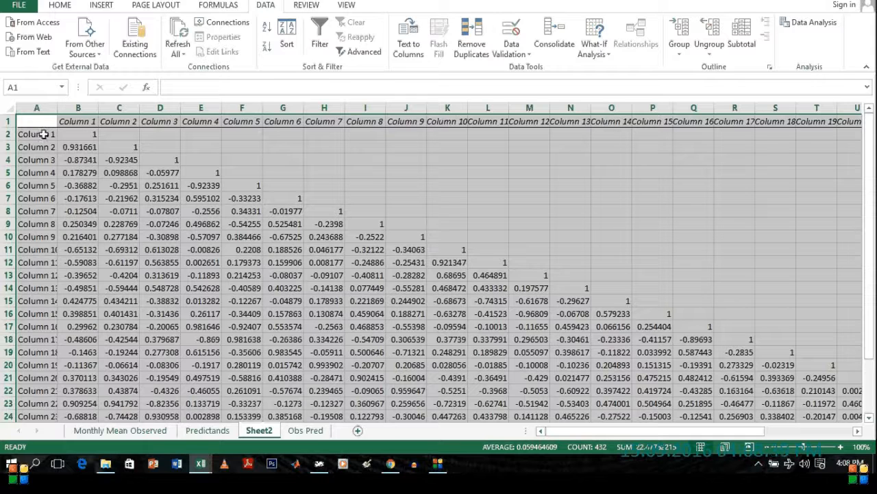
Rename the new sheet holding the correlation matrix to Correlation
right_click(258, 433)
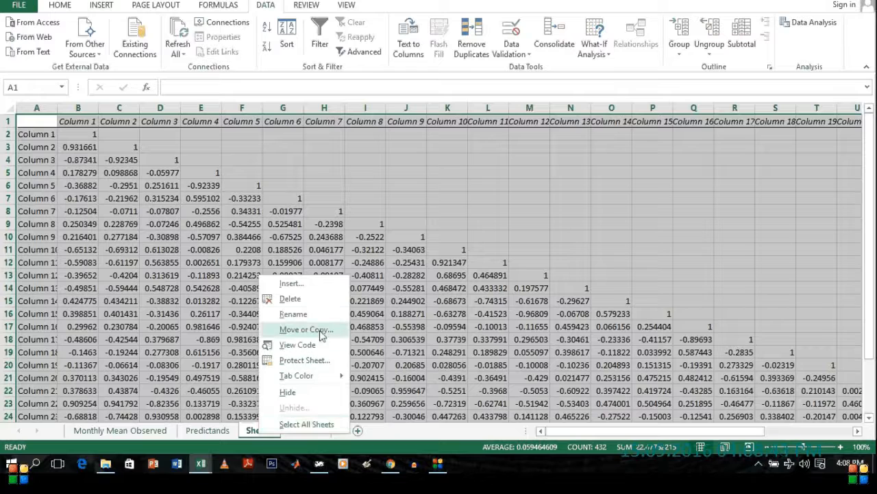
text(rc)
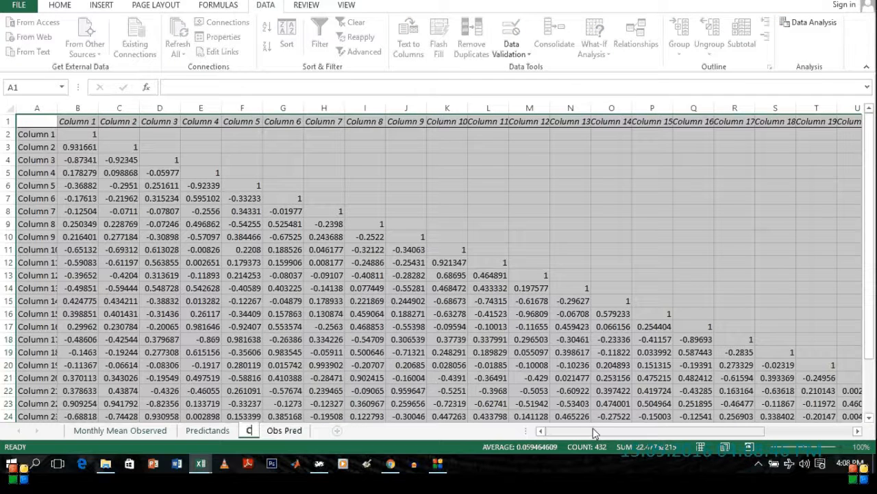
text(orre)
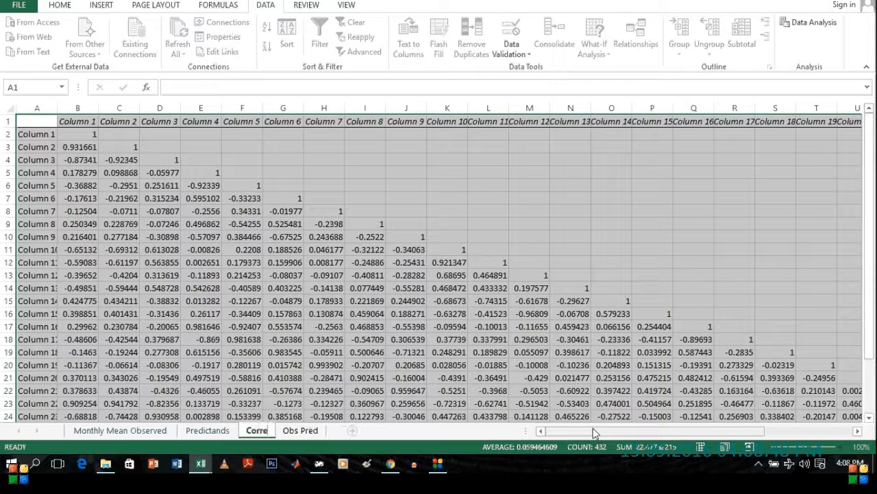
text(lation)
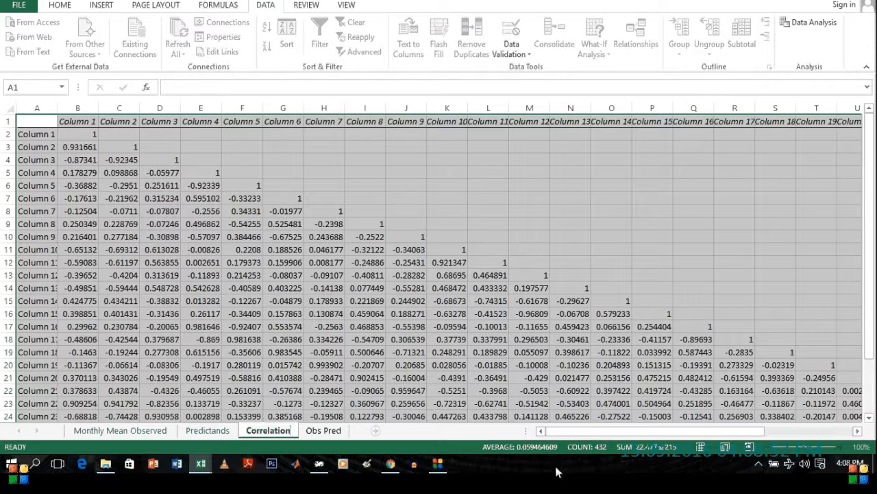
Copy the headings Observed Mean to shumas from cells B1:AB1 on the Obs Pred sheet
click(213, 430)
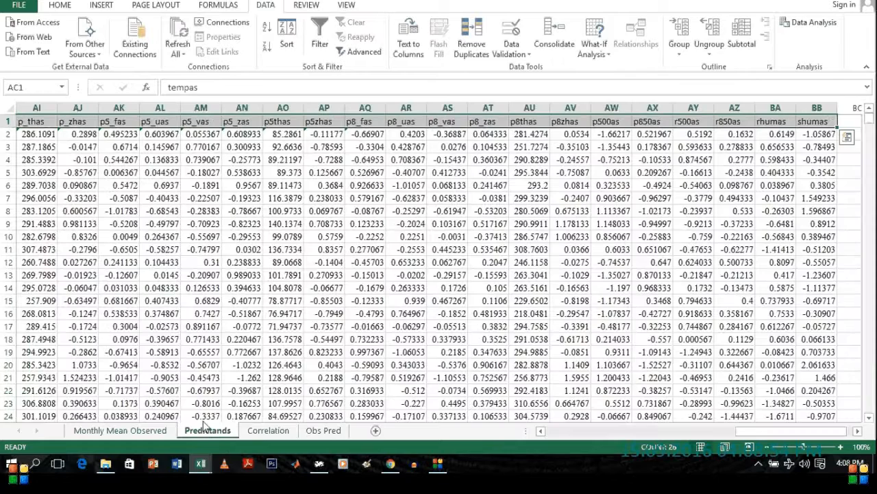
click(320, 431)
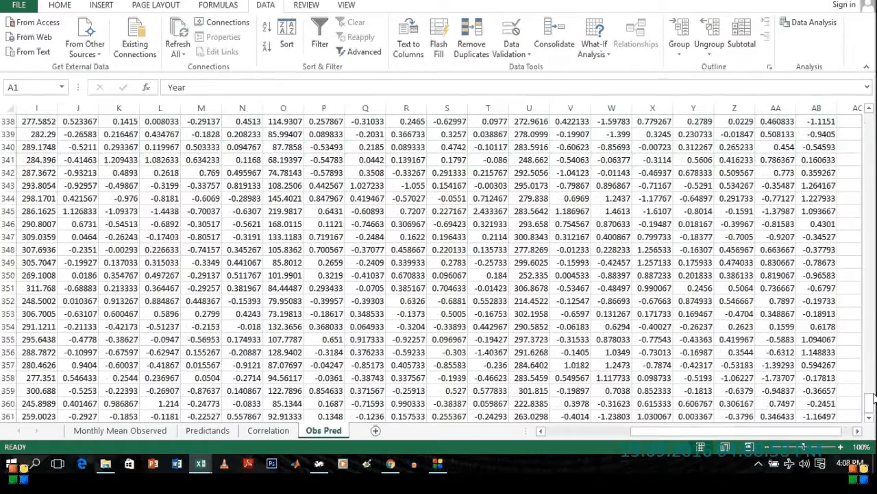
drag(871, 410, 869, 118)
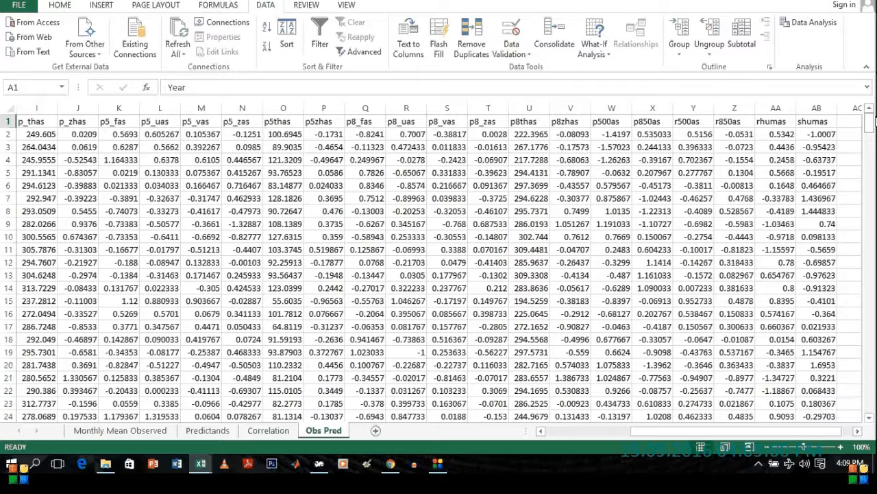
click(817, 121)
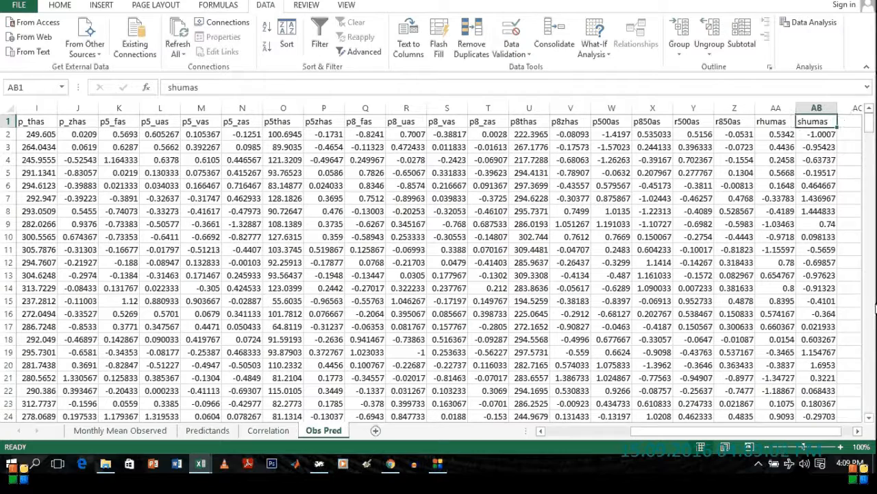
key(ctrl+shift+Left)
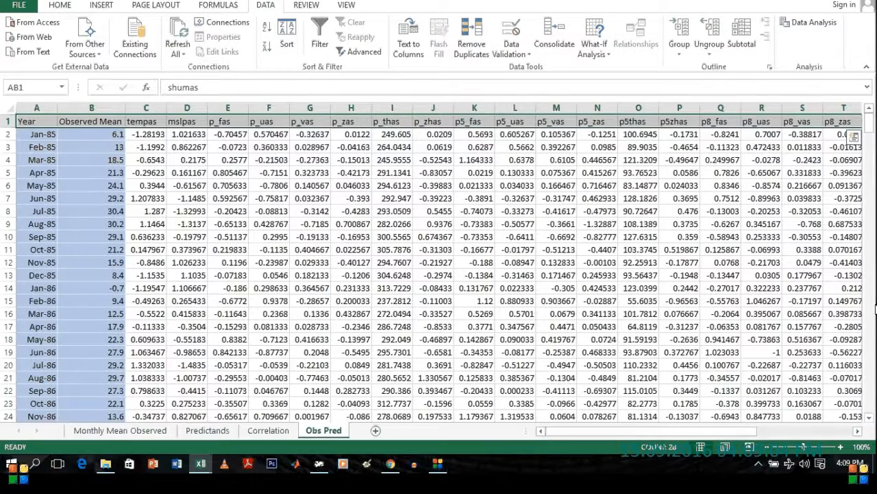
key(shift+Right)
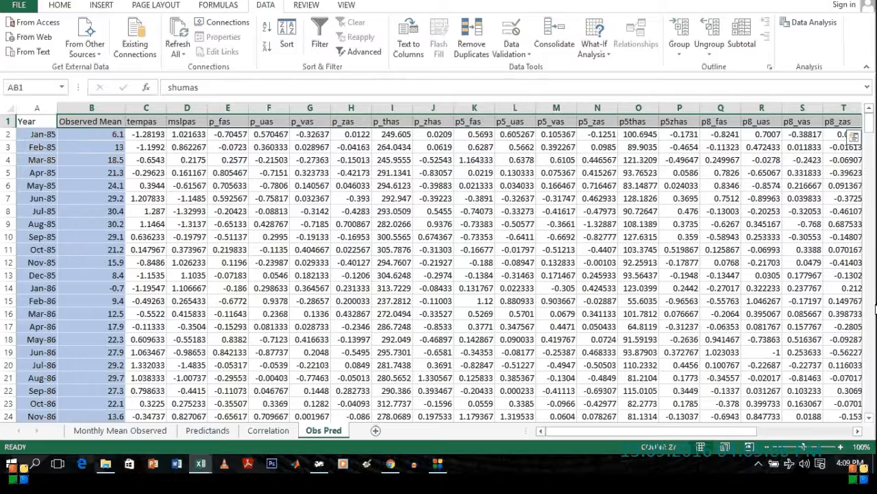
key(ctrl+c)
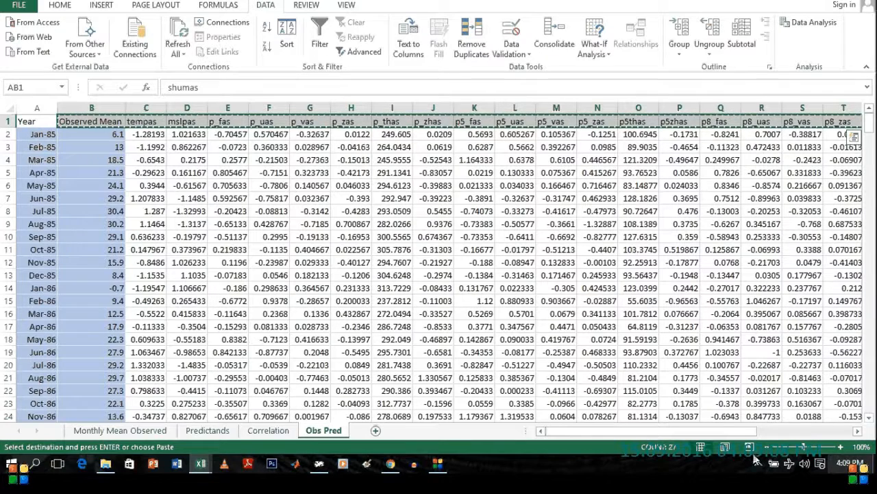
Paste the copied headings into row 1 of the Correlation sheet starting at cell B1, replacing the generic column labels
click(260, 430)
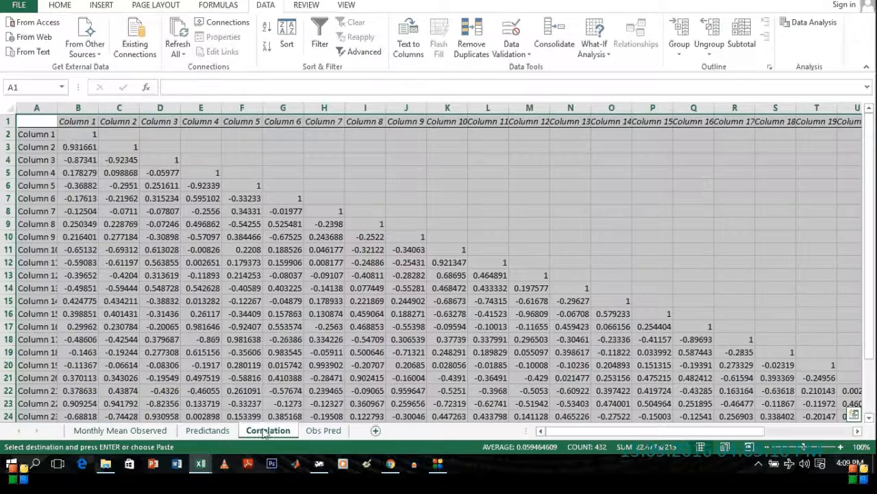
click(79, 121)
right_click(80, 122)
click(111, 177)
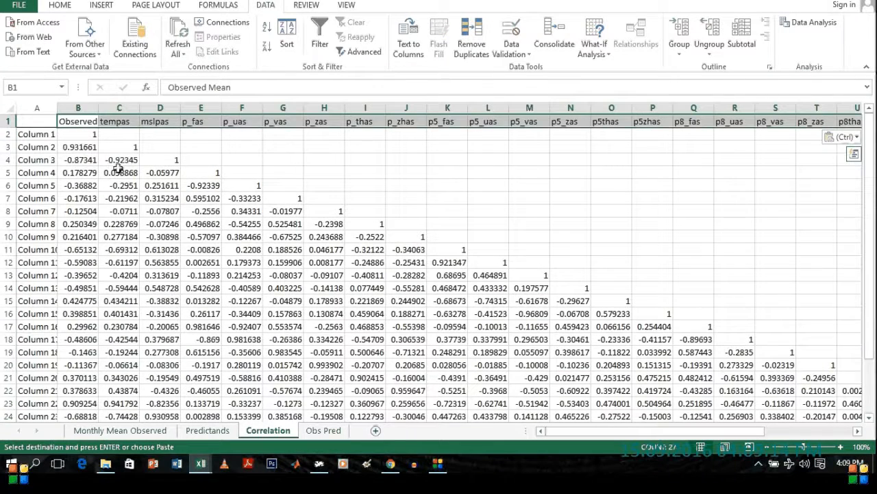
Copy the row 1 headings on the Correlation sheet and paste them transposed down column A starting at cell A2
key(ctrl+c)
click(43, 134)
right_click(43, 134)
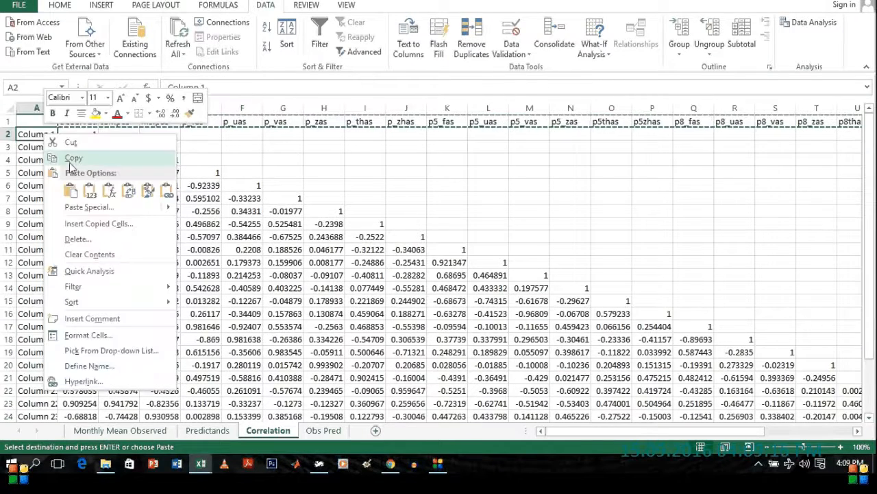
click(126, 189)
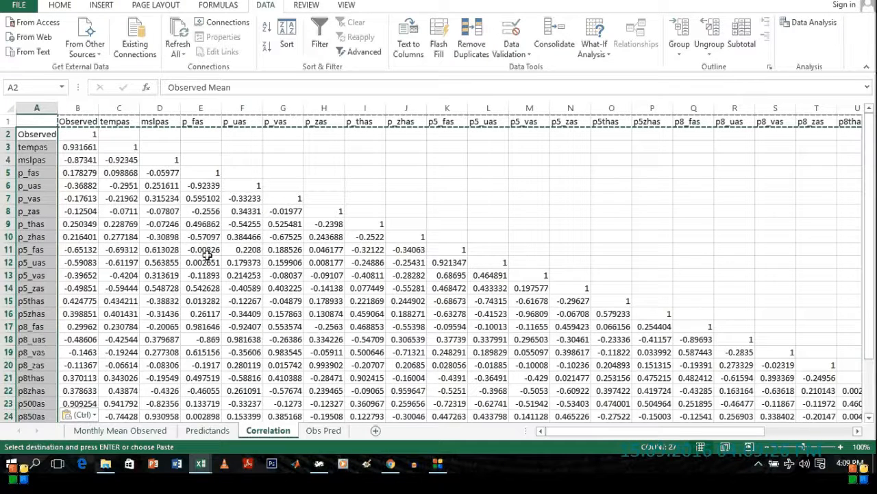
right_click(28, 167)
click(60, 226)
key(ctrl+z)
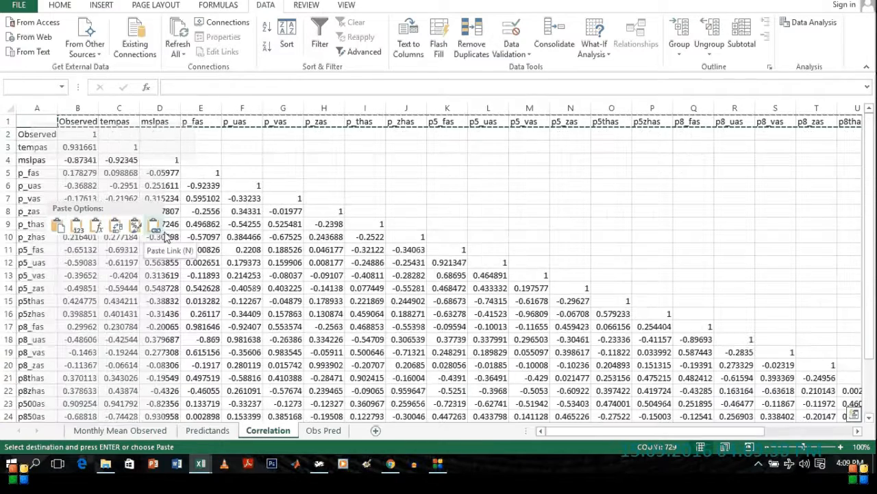
right_click(31, 168)
mouse_move(98, 245)
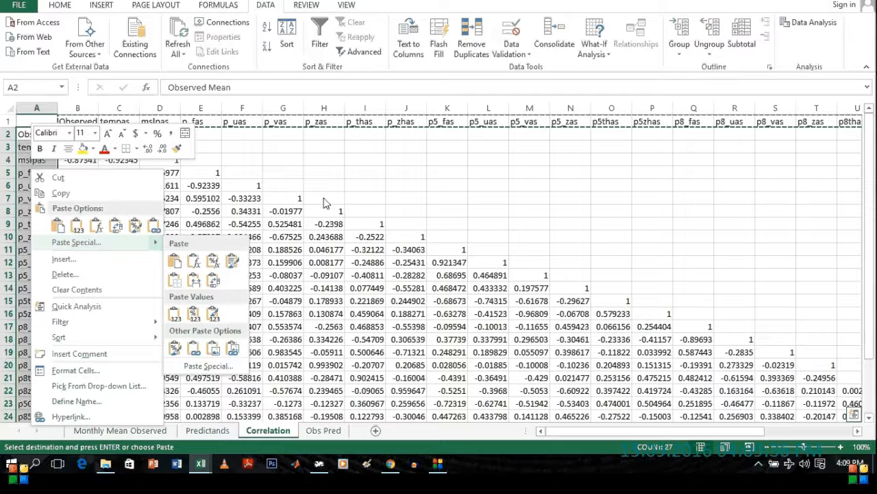
key(Escape)
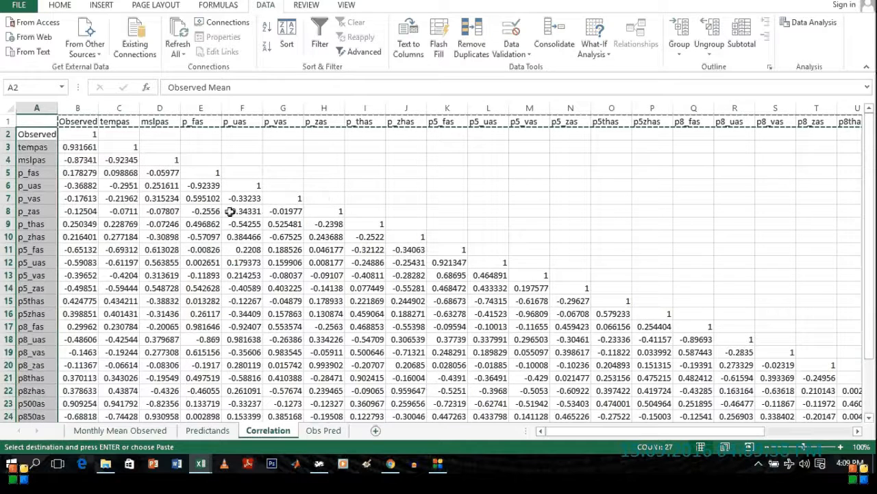
Autofit the widths of columns A and B on the Correlation sheet to their contents
click(77, 148)
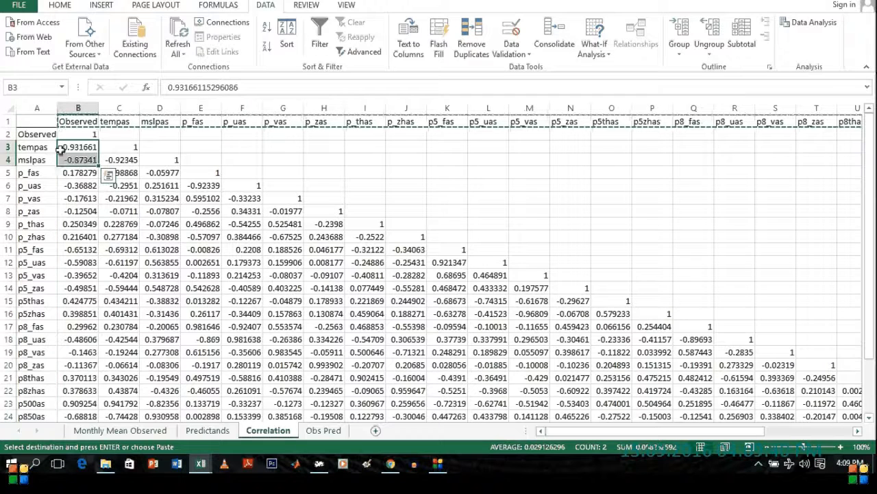
click(45, 157)
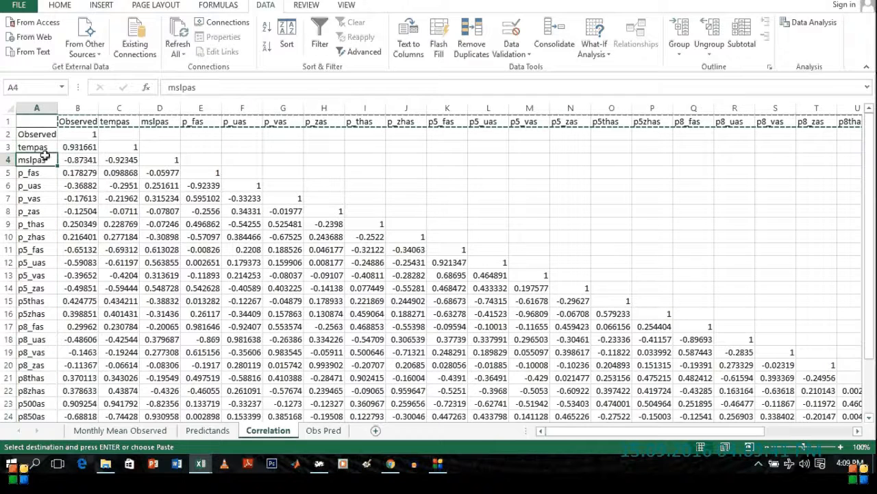
double_click(57, 108)
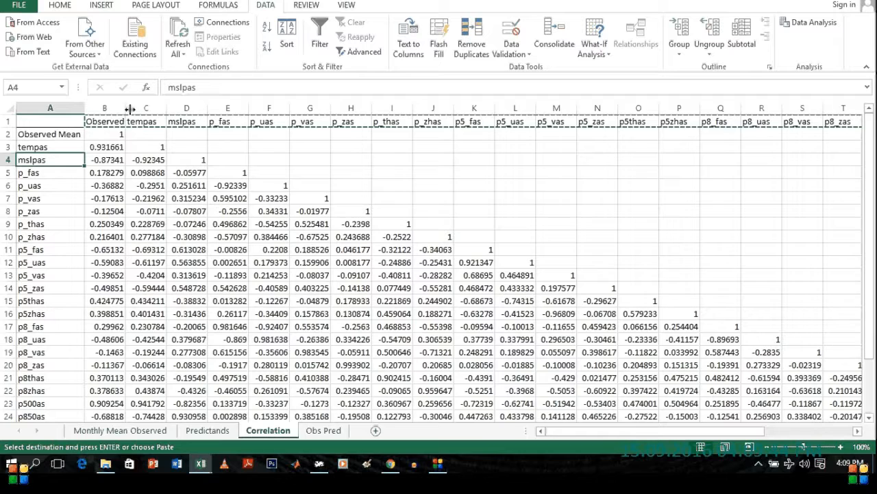
double_click(129, 108)
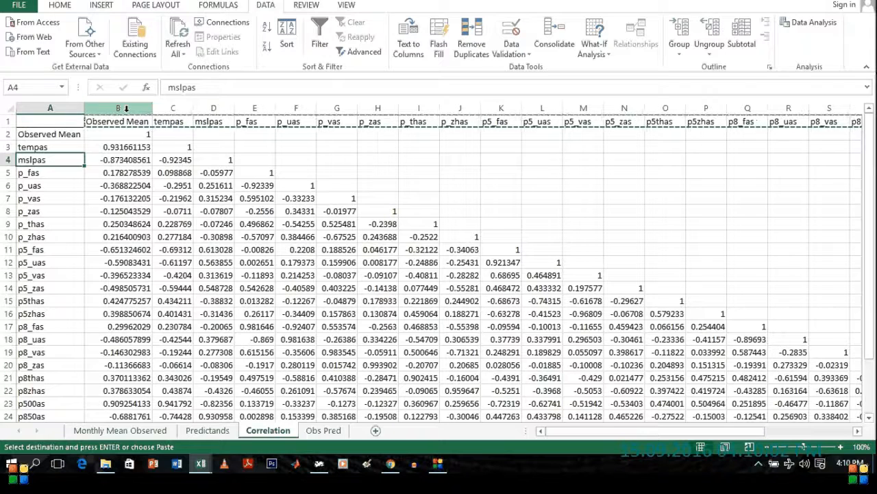
Clear the contents of columns C to AB on the Correlation sheet and delete rows 1 and 2
drag(171, 108, 781, 117)
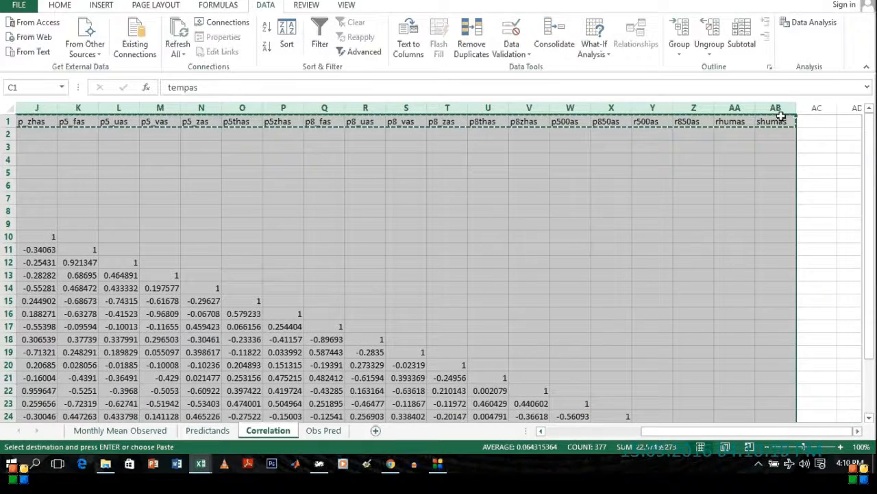
key(Delete)
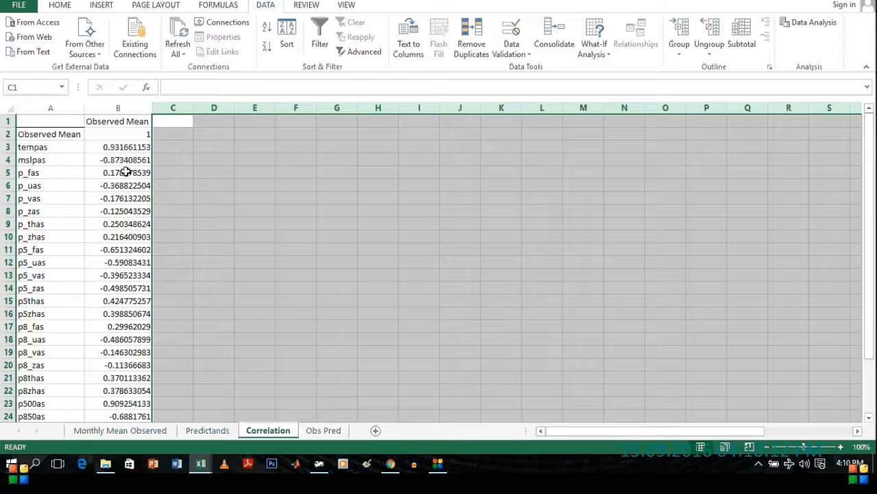
drag(8, 133, 8, 121)
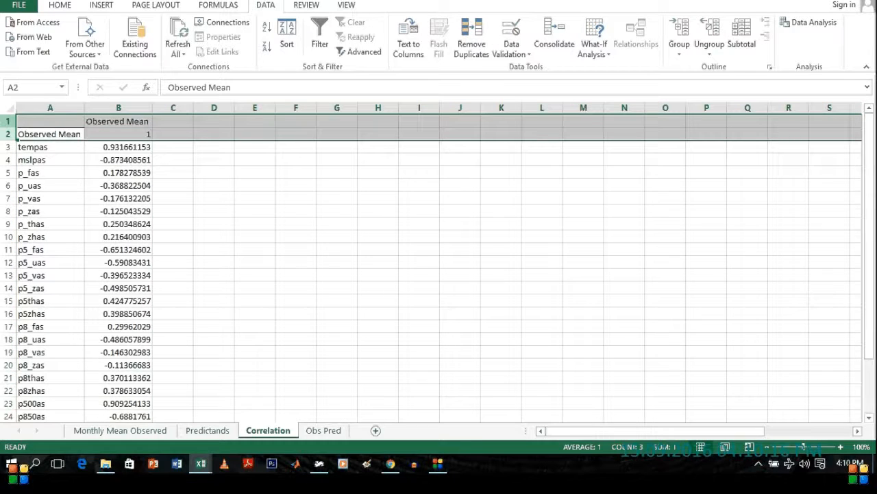
right_click(8, 123)
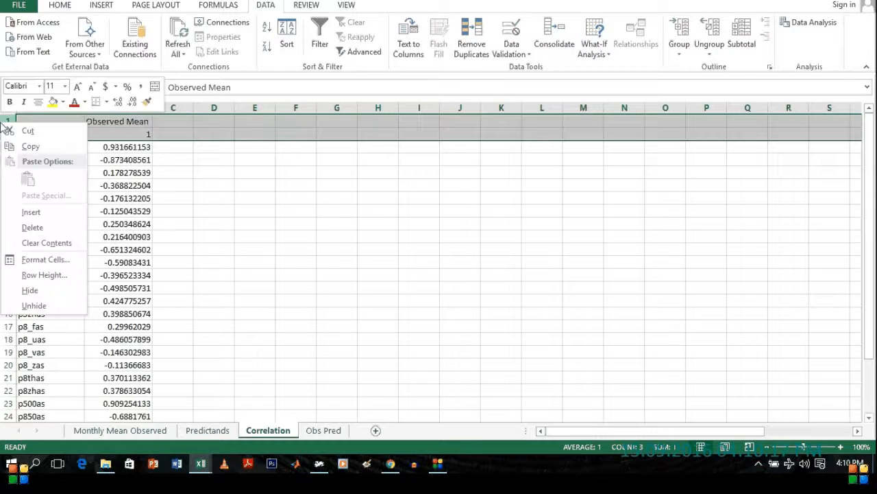
click(25, 230)
click(113, 248)
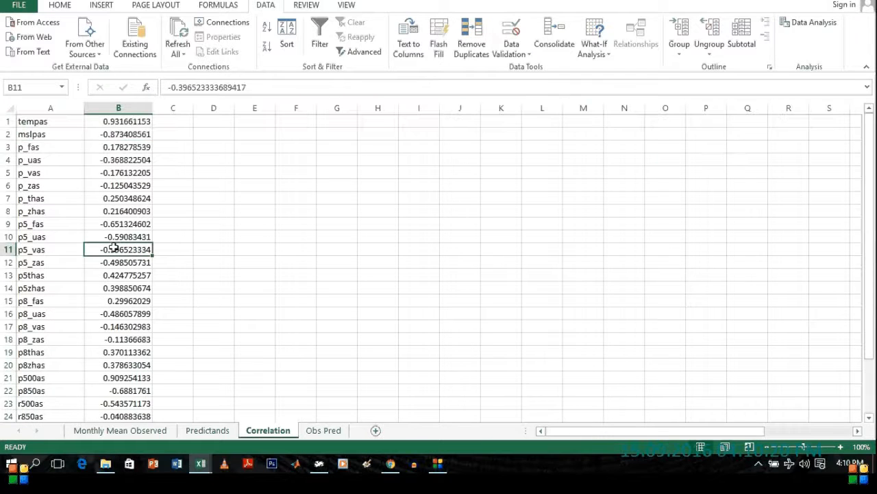
Sort the correlation values in B1:B26 in ascending order, expanding the selection to include the predictor names in column A
scroll(64, 309, down, 5)
scroll(65, 307, up, 5)
scroll(69, 306, down, 2)
scroll(69, 308, up, 2)
scroll(109, 288, down, 3)
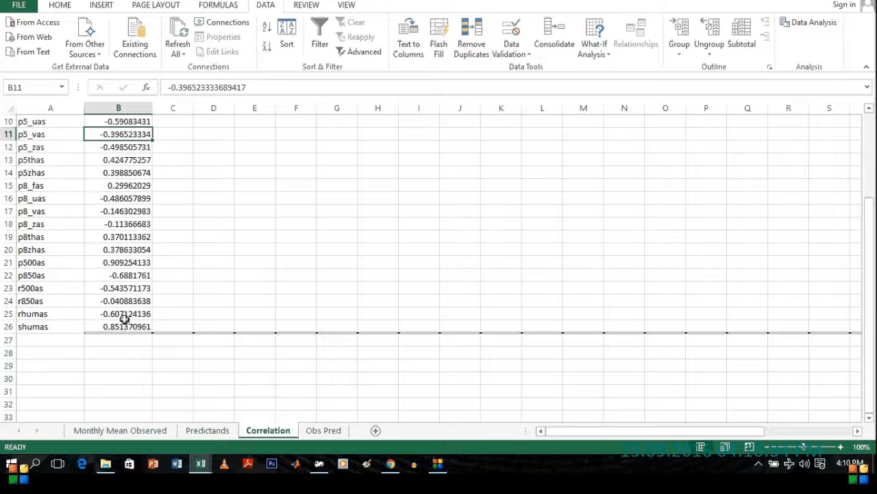
scroll(124, 318, up, 3)
scroll(124, 318, down, 4)
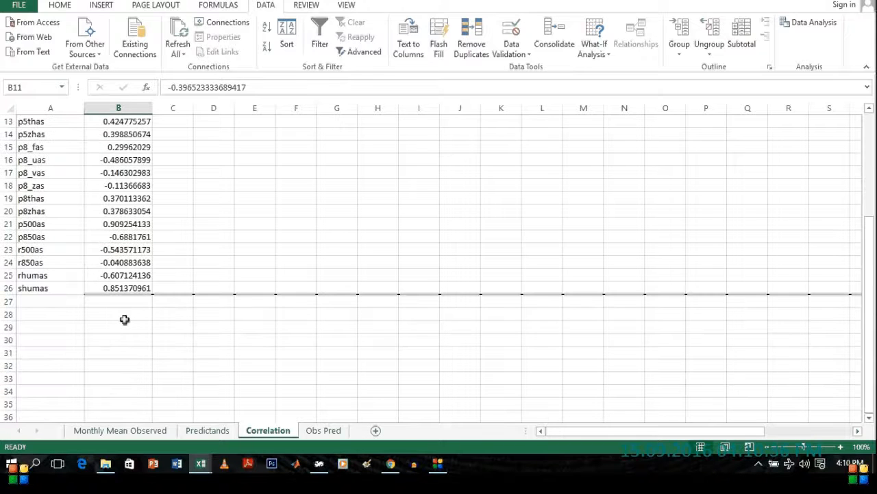
drag(122, 287, 130, 54)
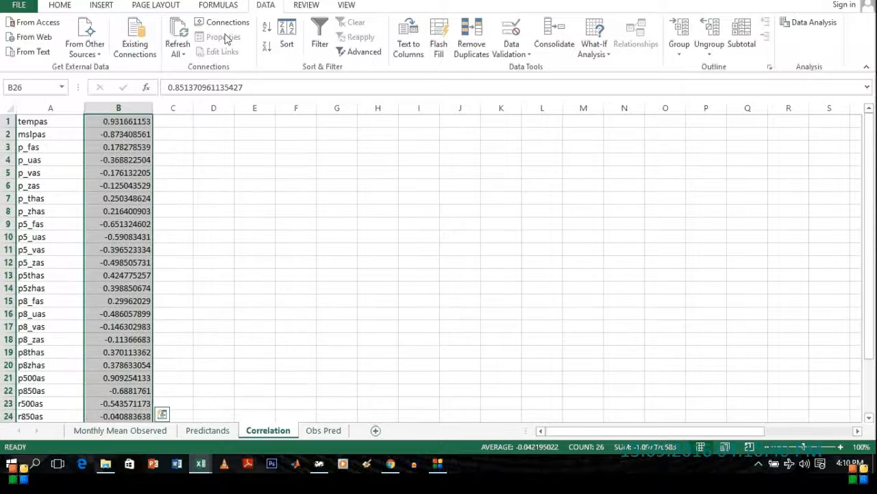
click(267, 30)
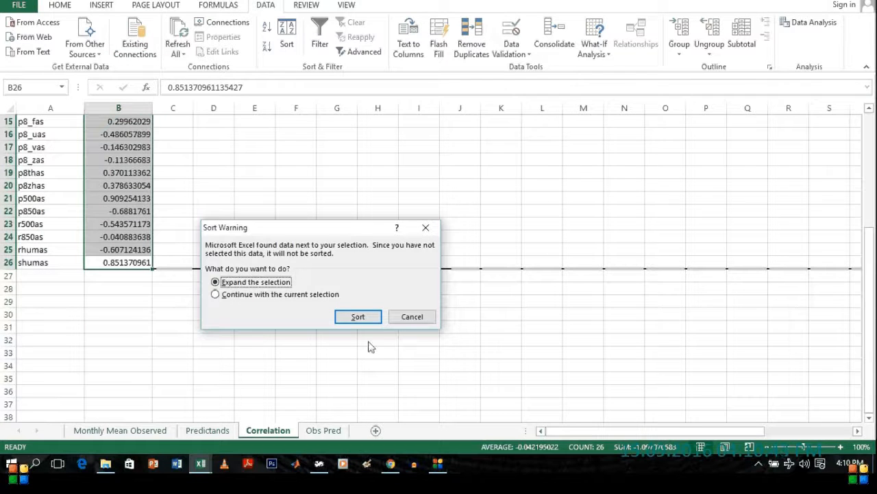
click(358, 317)
scroll(212, 363, up, 5)
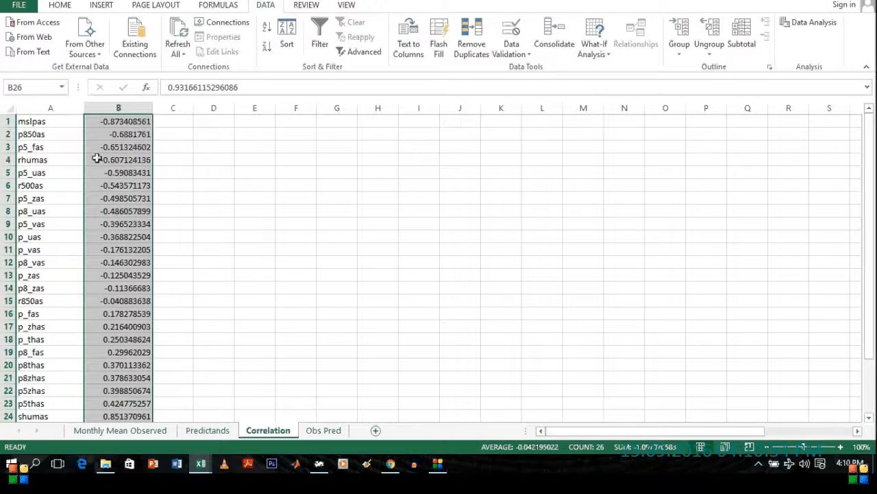
Examine both ends of the sorted list, comparing the strongest negative correlations with the strongest positive ones in B24:B26
scroll(98, 158, down, 5)
click(121, 300)
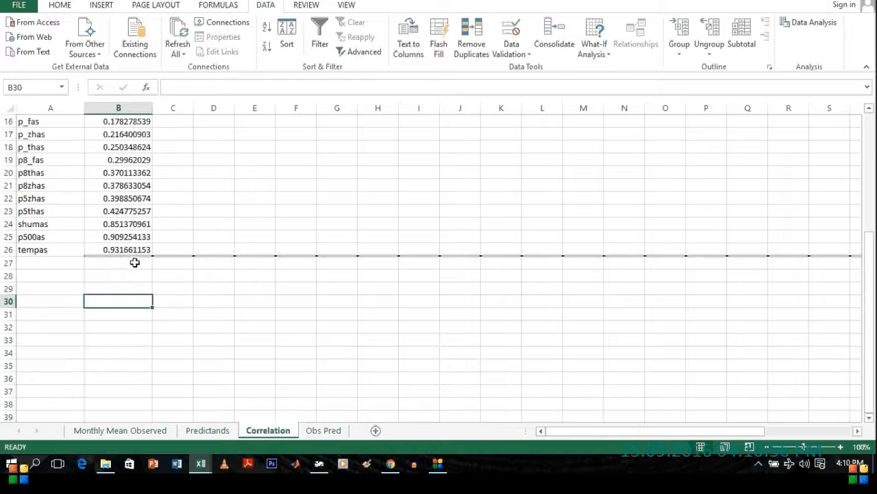
scroll(133, 279, up, 5)
click(123, 119)
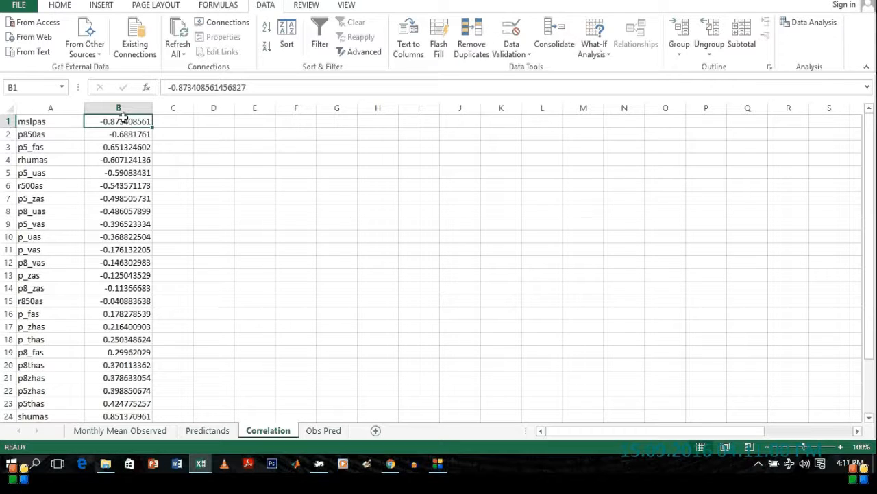
scroll(157, 232, down, 4)
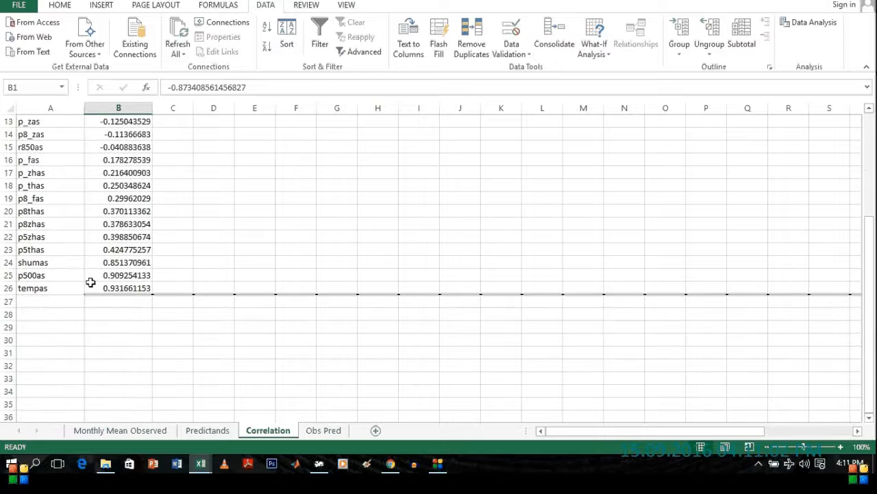
drag(143, 287, 102, 256)
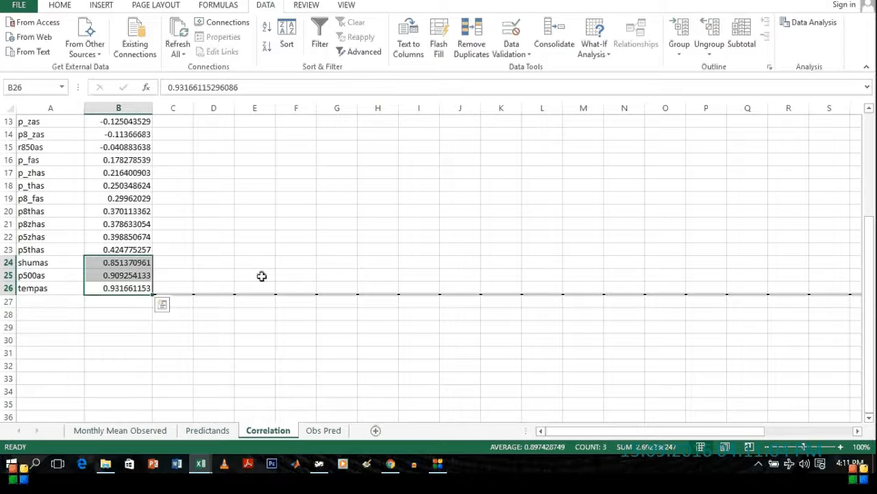
scroll(256, 265, up, 4)
scroll(256, 265, down, 3)
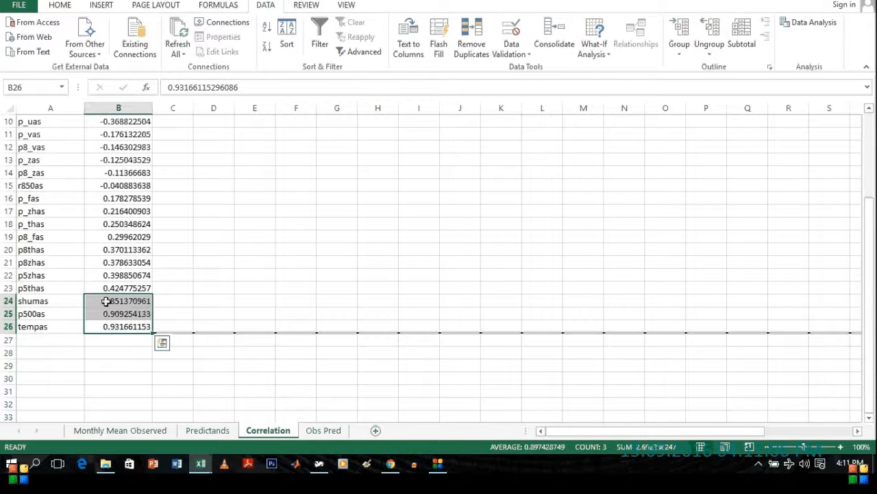
scroll(187, 303, up, 3)
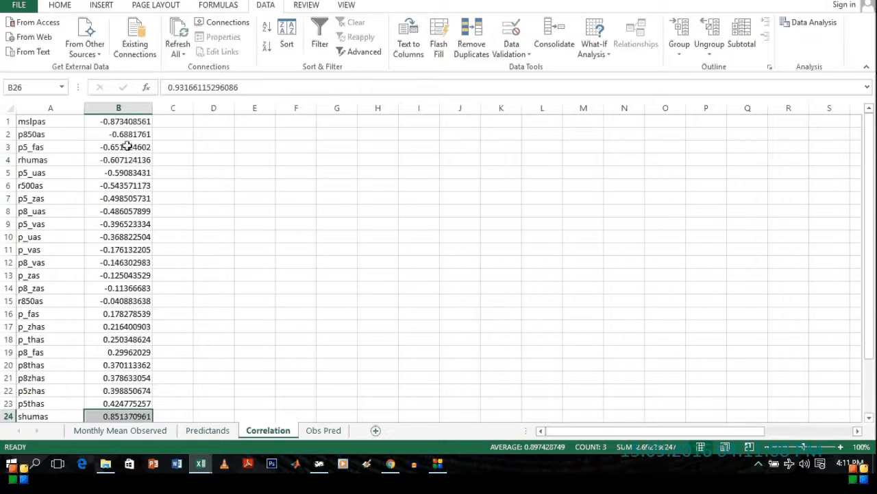
scroll(239, 317, down, 4)
click(149, 350)
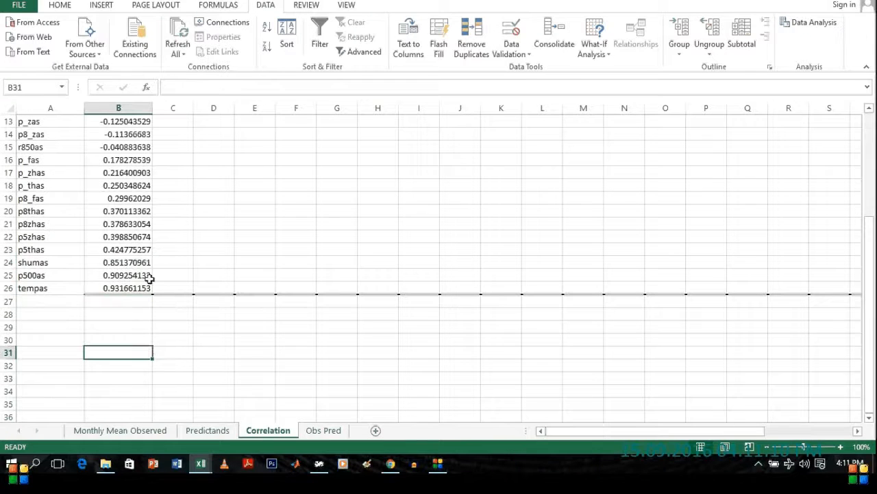
drag(123, 288, 102, 267)
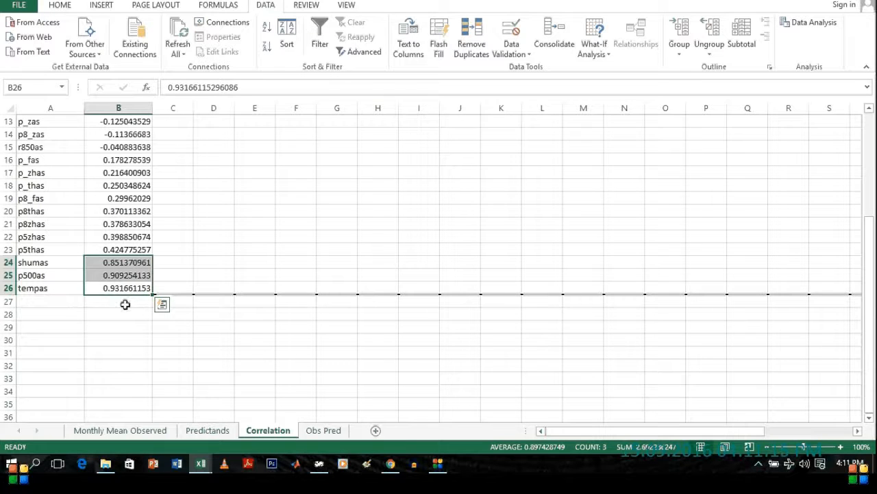
scroll(125, 309, up, 4)
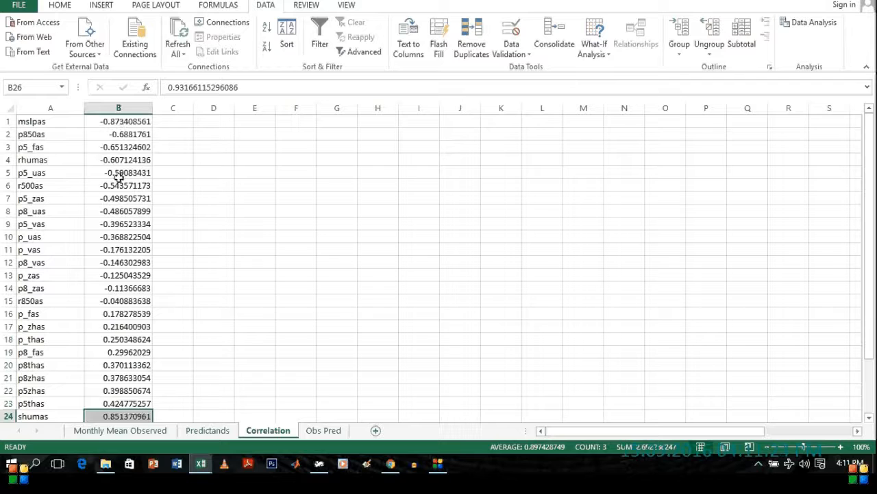
scroll(118, 191, down, 4)
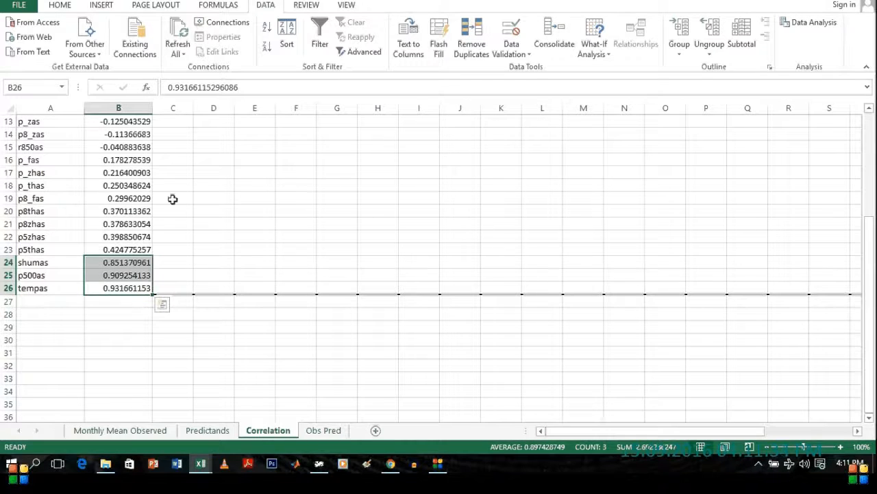
scroll(127, 199, up, 4)
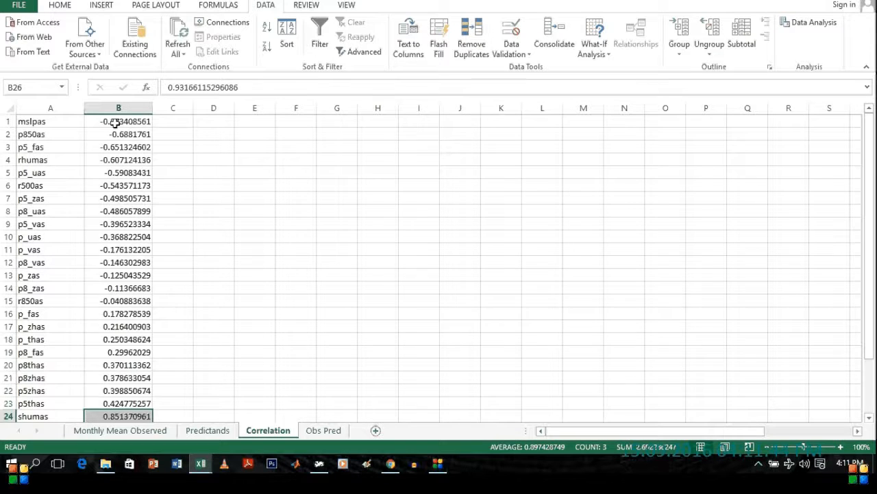
scroll(90, 198, down, 5)
click(118, 249)
drag(117, 245, 106, 236)
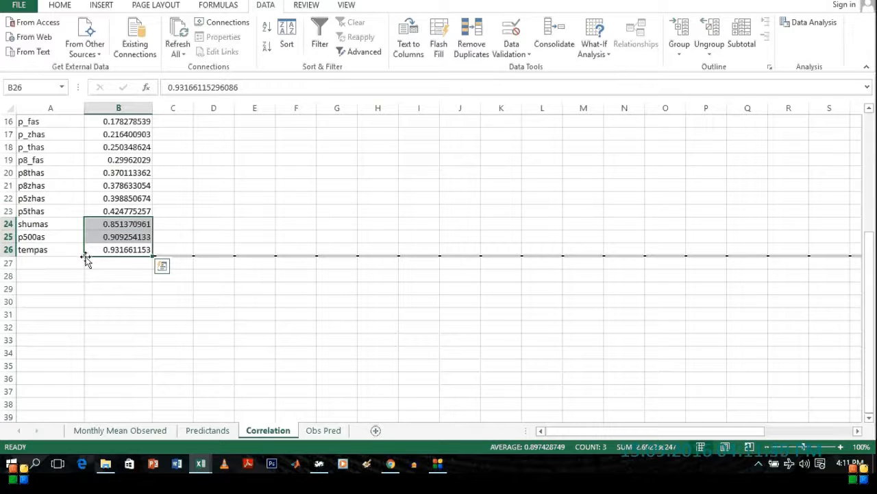
View the Calibrate Model screen in the Screen Variables program, and return to Excel to recheck the sorted correlations
click(319, 466)
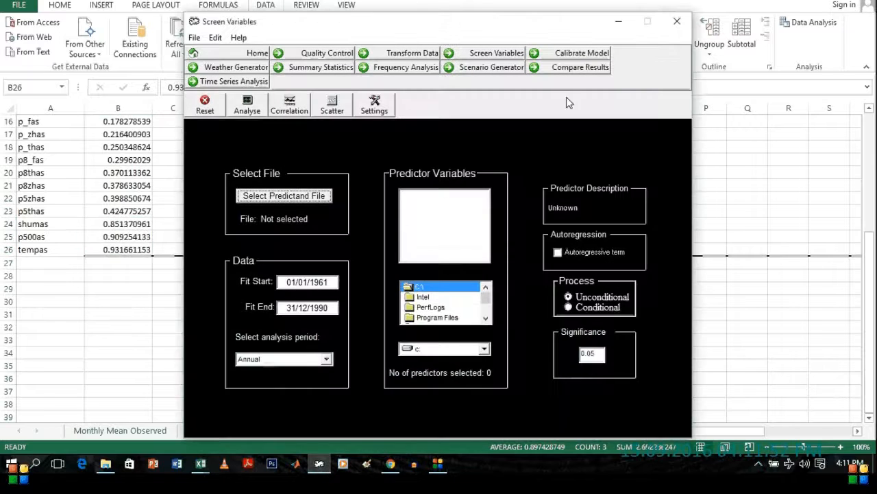
click(578, 55)
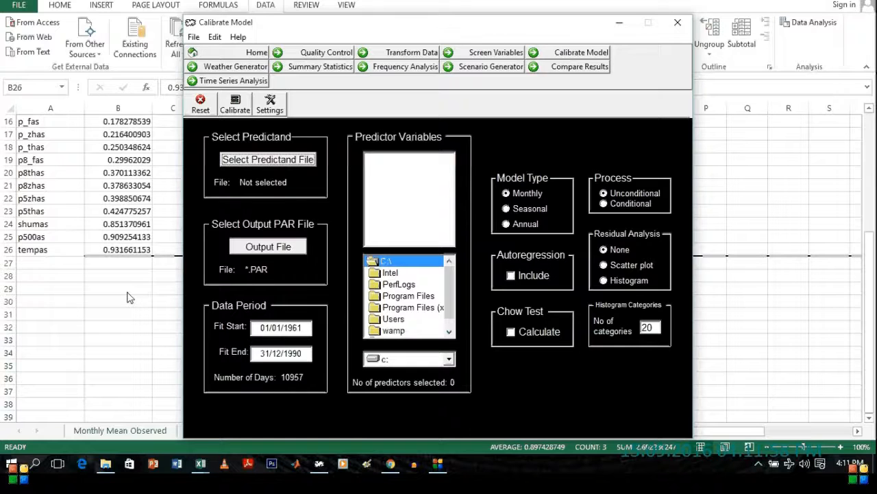
click(131, 297)
scroll(73, 329, up, 4)
scroll(73, 329, down, 6)
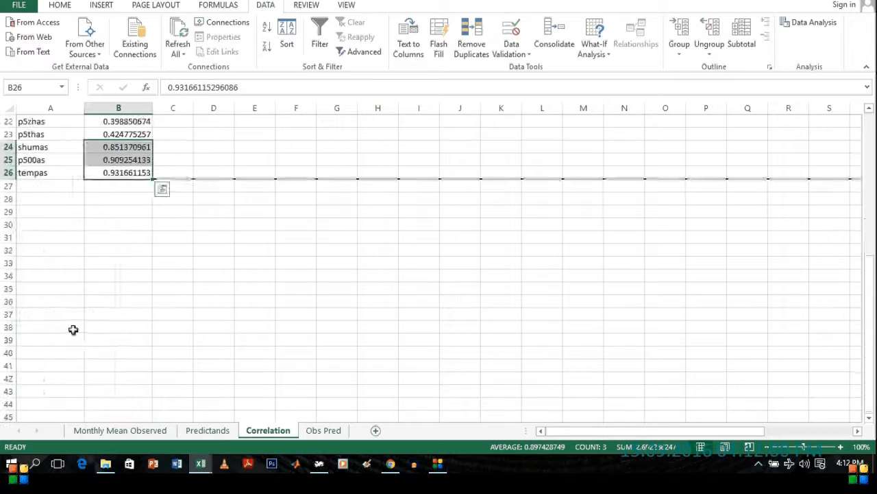
scroll(72, 329, up, 6)
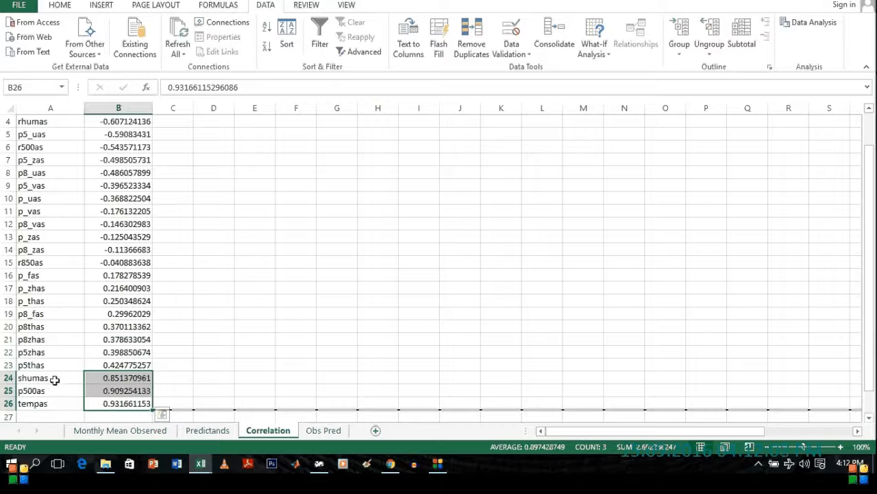
Copy the Observed Mean, tempas, p500as and shumas columns from the Obs Pred sheet into a new worksheet starting at A1
click(323, 430)
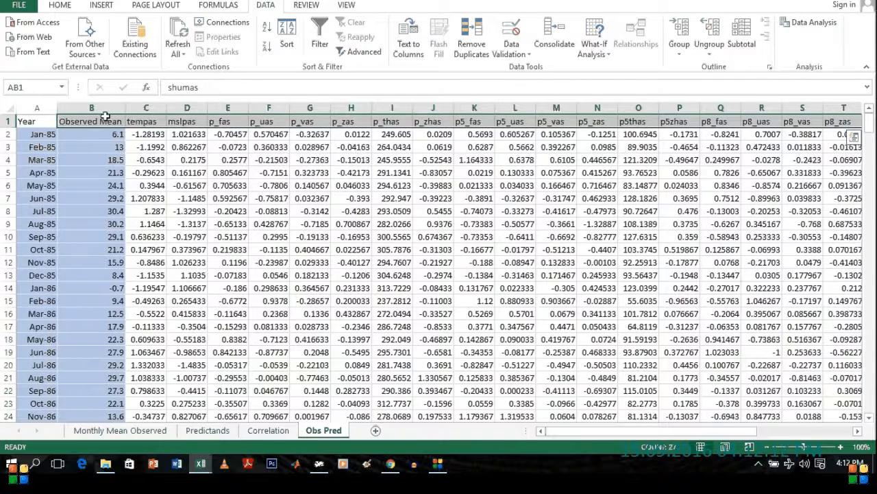
click(96, 108)
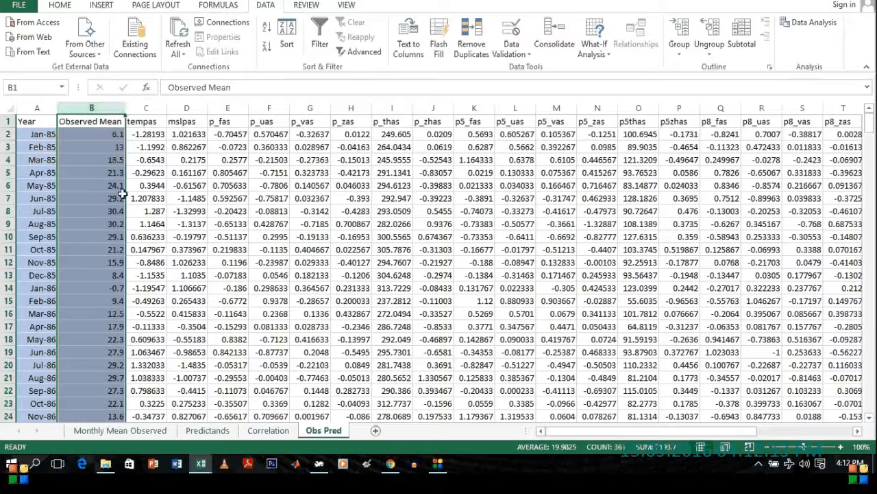
ctrl+click(146, 108)
drag(710, 431, 815, 437)
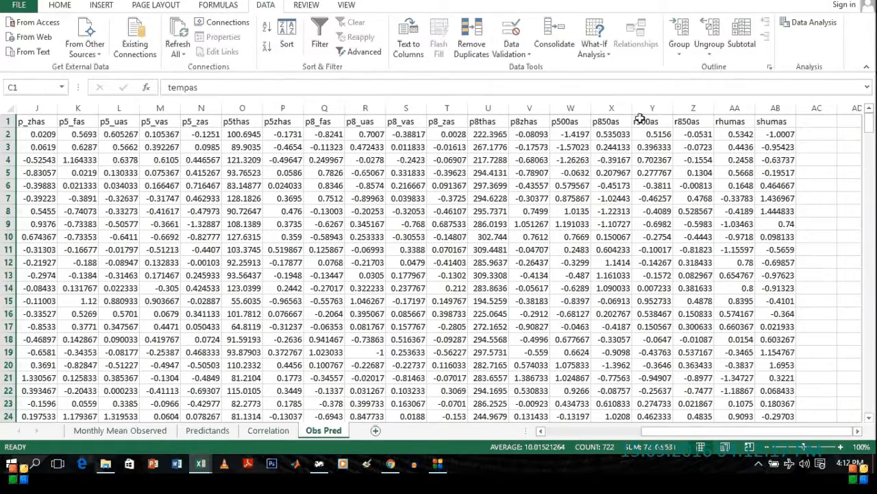
click(575, 108)
ctrl+click(775, 108)
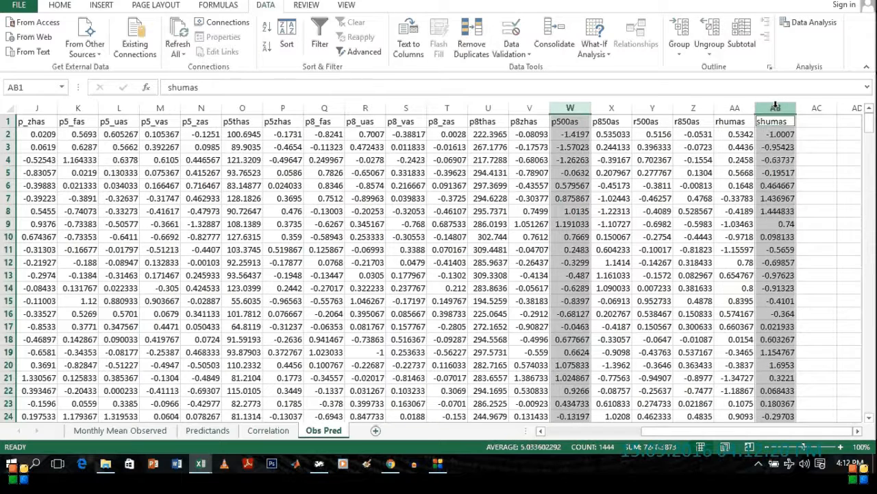
key(ctrl+c)
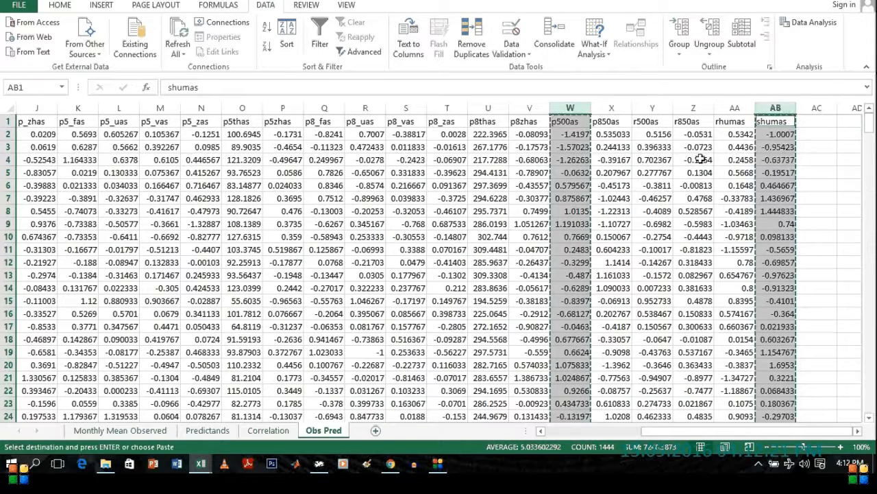
click(377, 431)
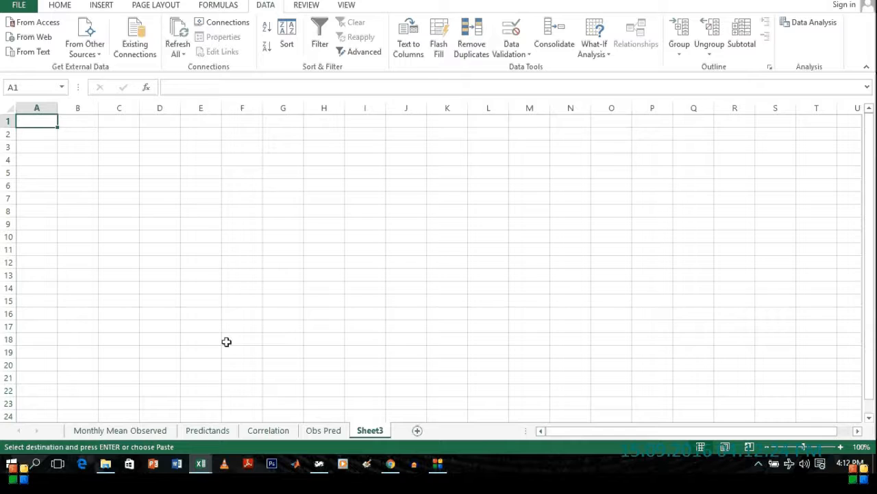
key(ctrl+v)
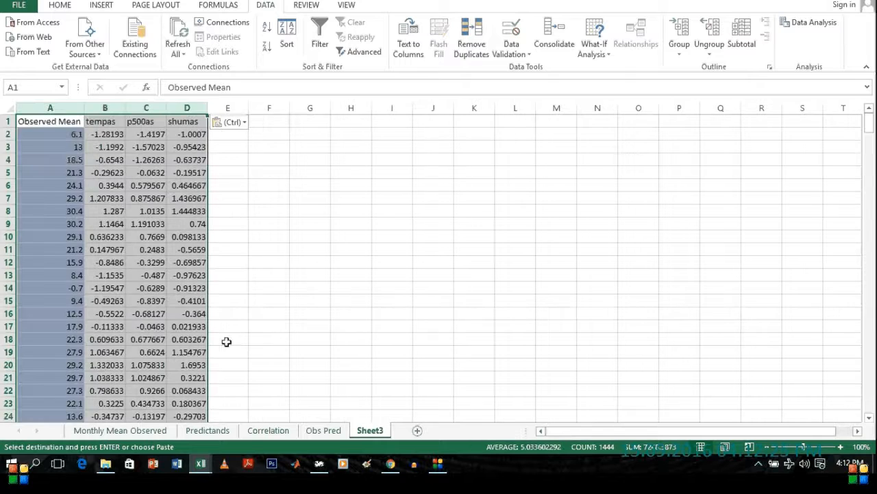
Rename the new worksheet holding the copied columns as Regression
right_click(376, 430)
click(446, 308)
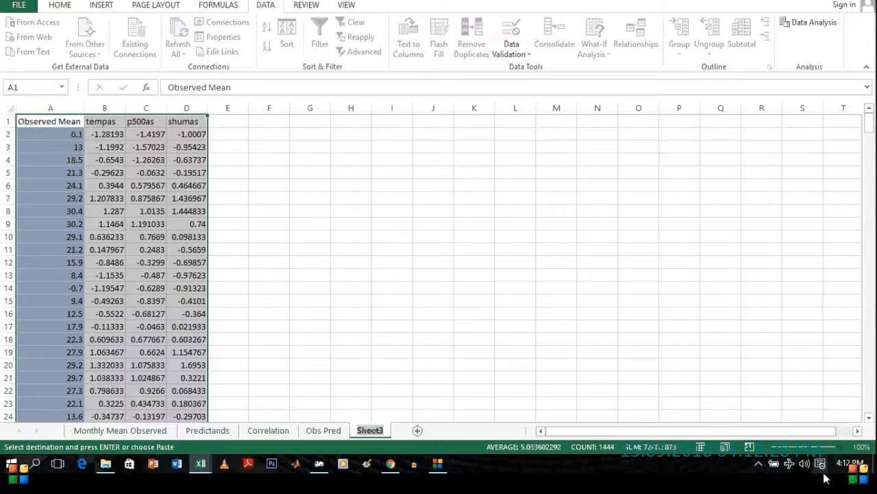
text(Regre)
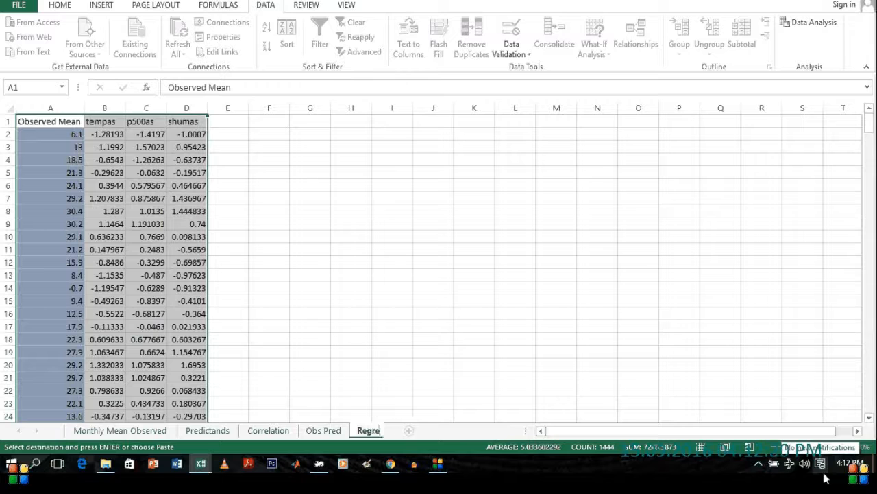
text(ssion)
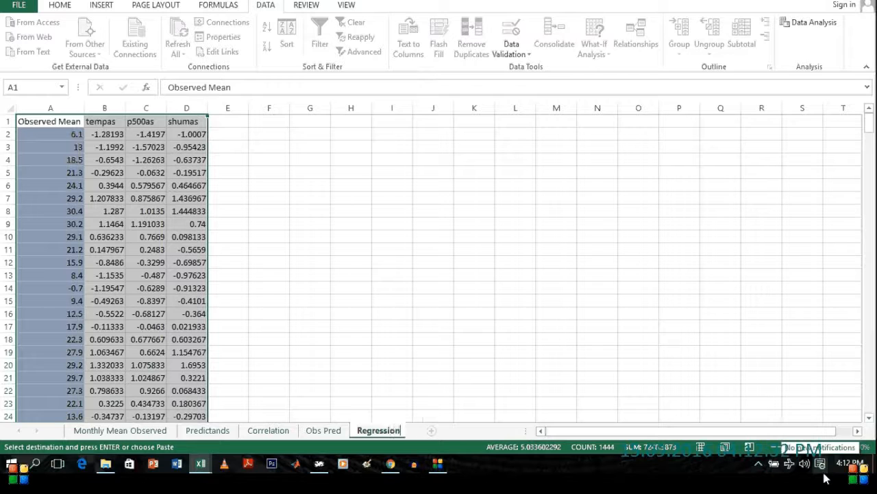
key(Return)
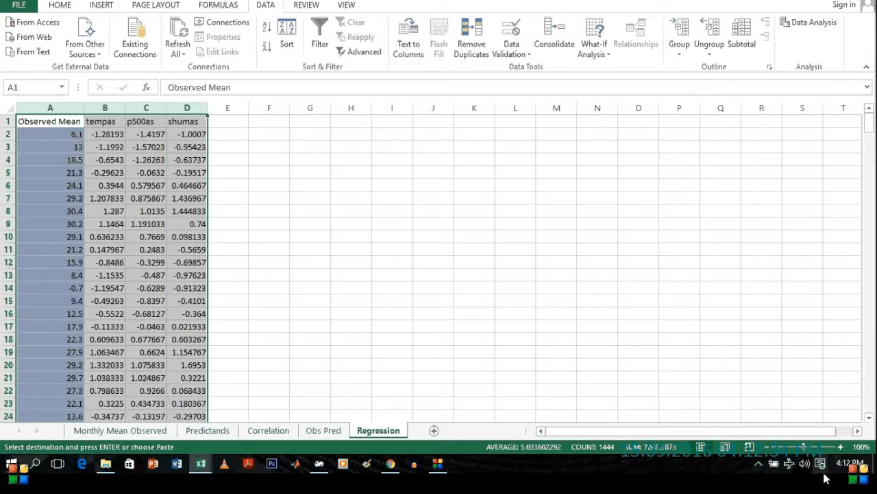
Start a Regression data analysis and set its input Y range to the observed means in A2:A361
click(393, 197)
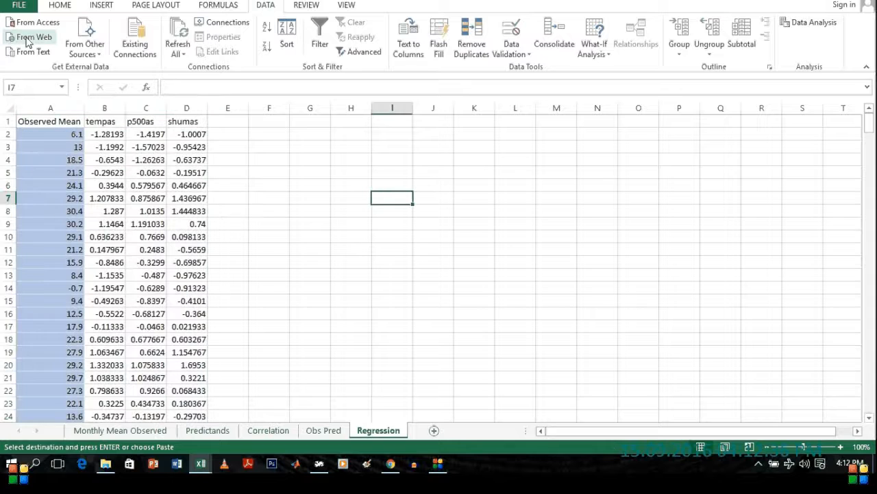
click(815, 24)
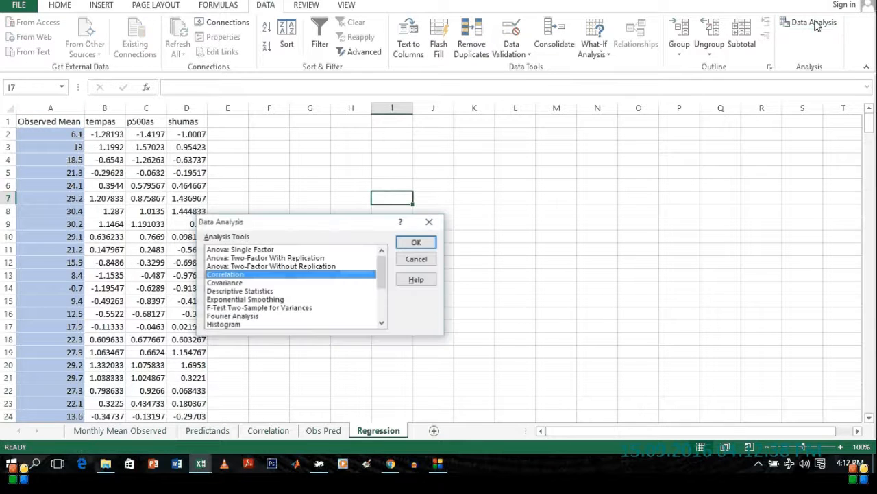
drag(379, 282, 379, 303)
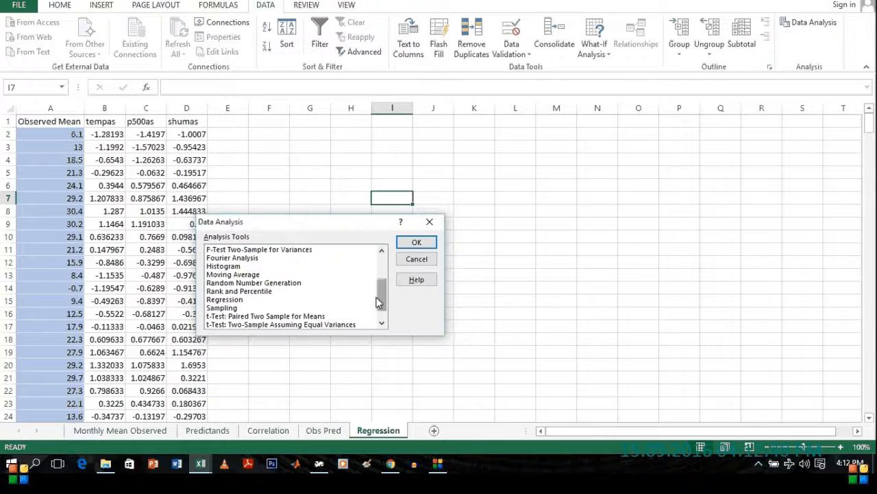
click(287, 302)
click(418, 243)
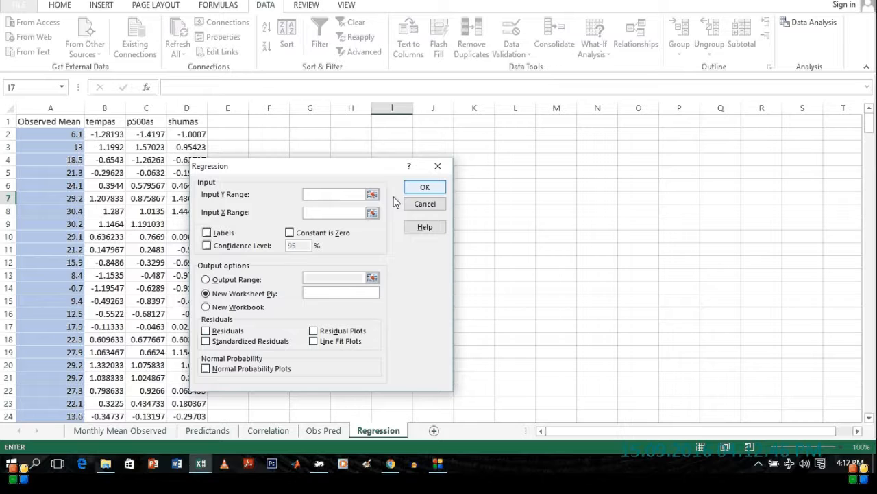
click(372, 195)
drag(59, 134, 31, 405)
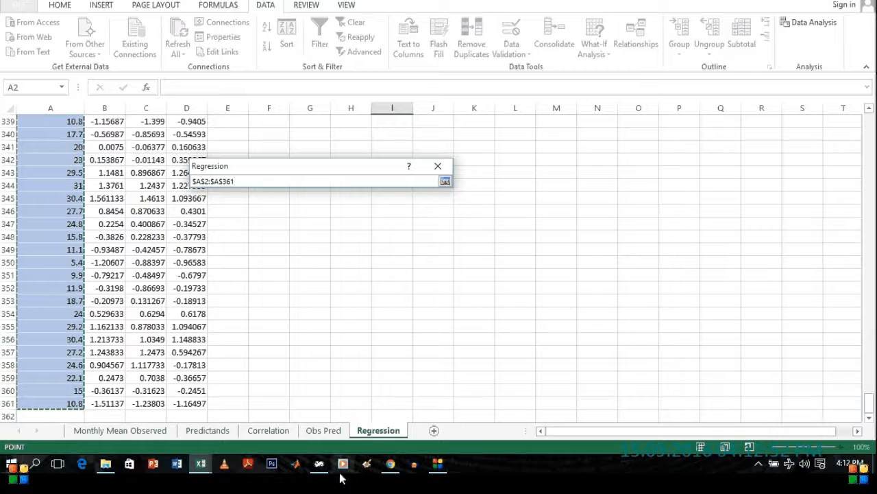
click(445, 181)
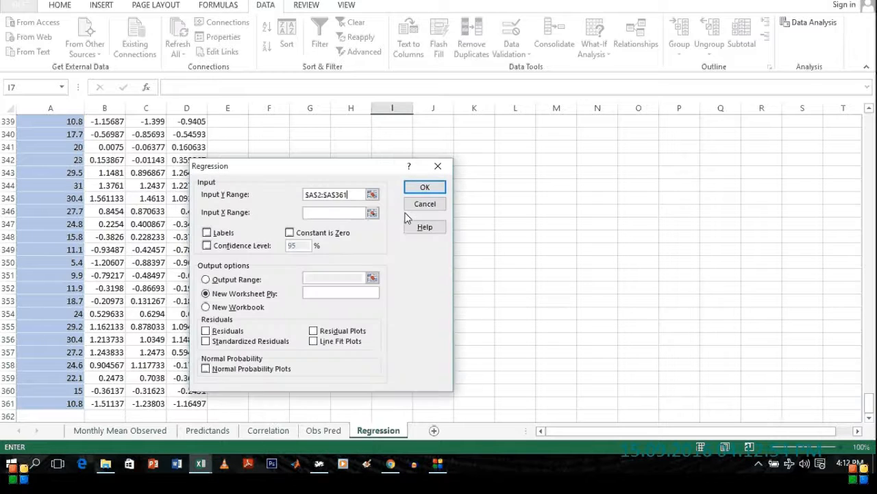
Set the input X range to the predictor values in B2:D361 and run the regression with output to a new worksheet
click(371, 213)
click(107, 198)
key(ctrl+Up)
key(Down)
key(shift+Right)
key(shift+Right)
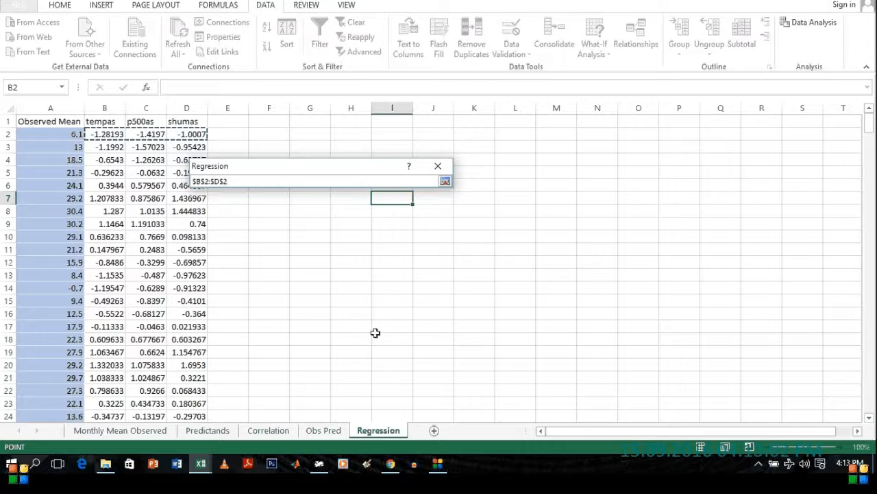
key(ctrl+shift+Down)
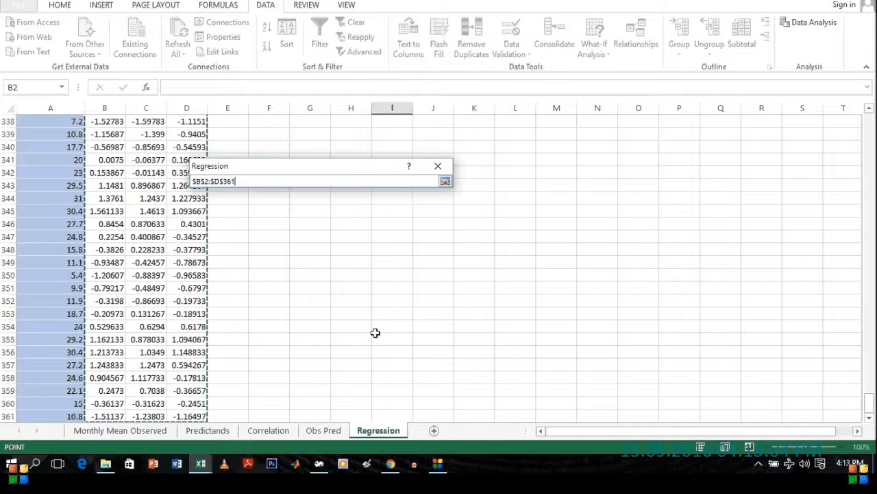
click(445, 181)
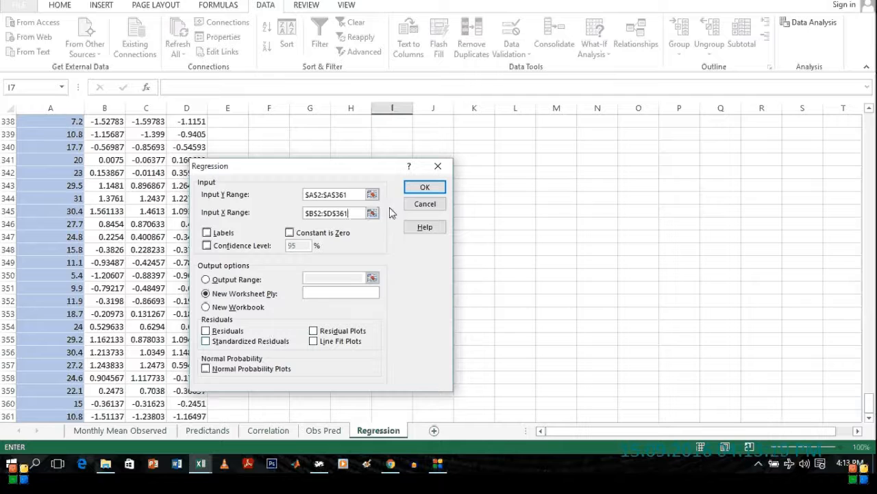
click(441, 189)
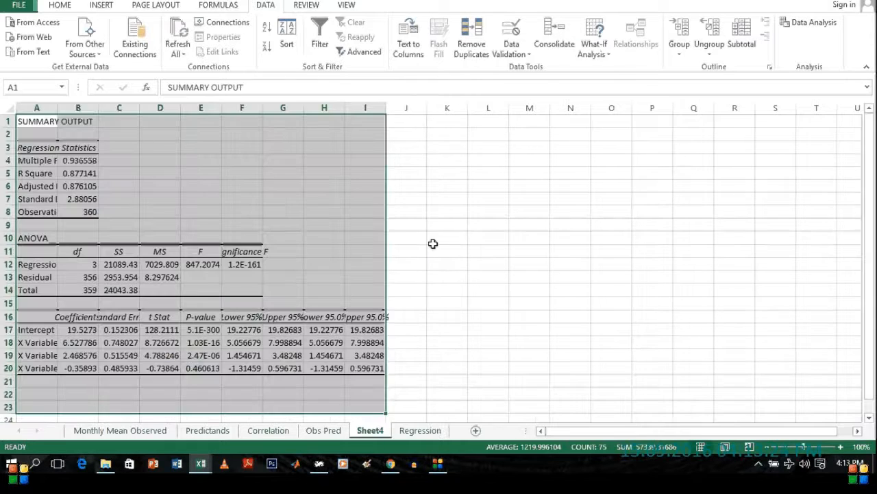
Rename the summary output sheet as Regression Result and autofit the widths of columns A and B
right_click(372, 428)
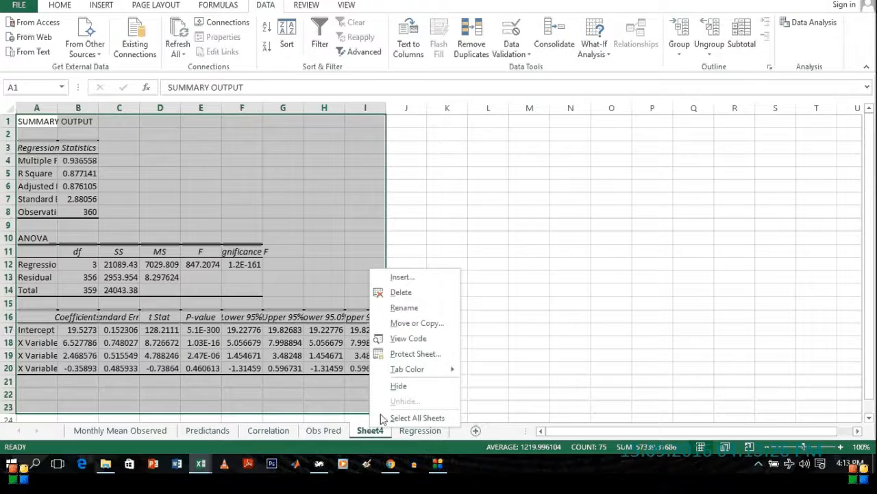
click(431, 314)
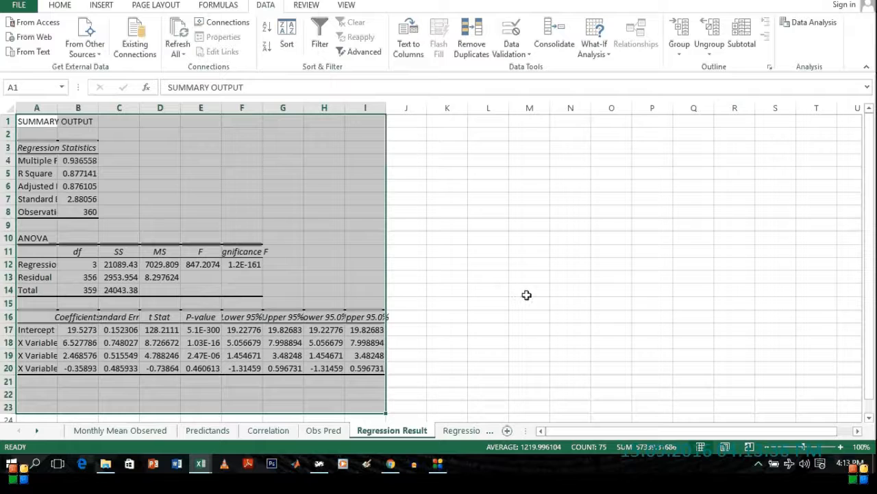
double_click(57, 108)
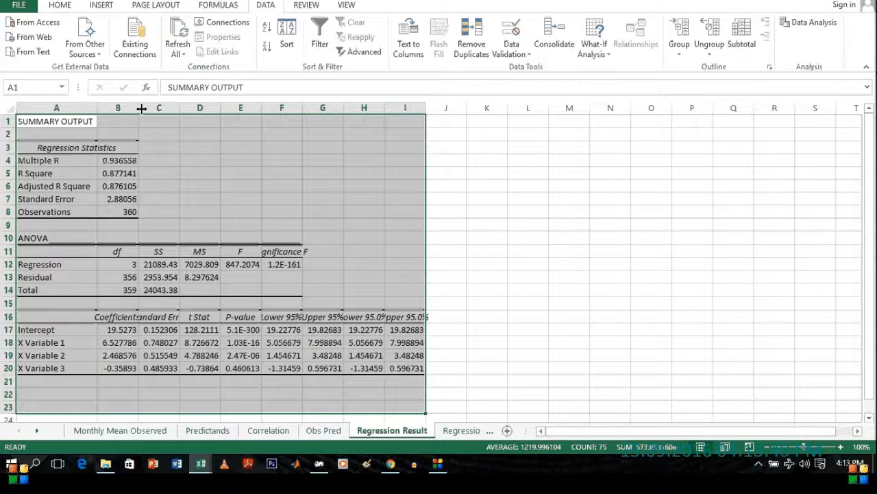
double_click(142, 108)
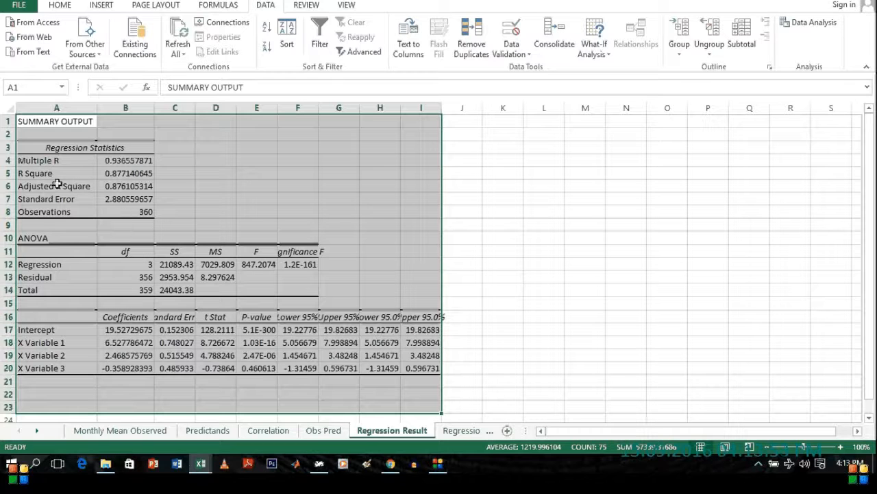
Examine R Square on the Regression Result sheet, review the Observed Mean and predictor headers on the Regression sheet, and return to the results
click(35, 174)
drag(144, 173, 21, 173)
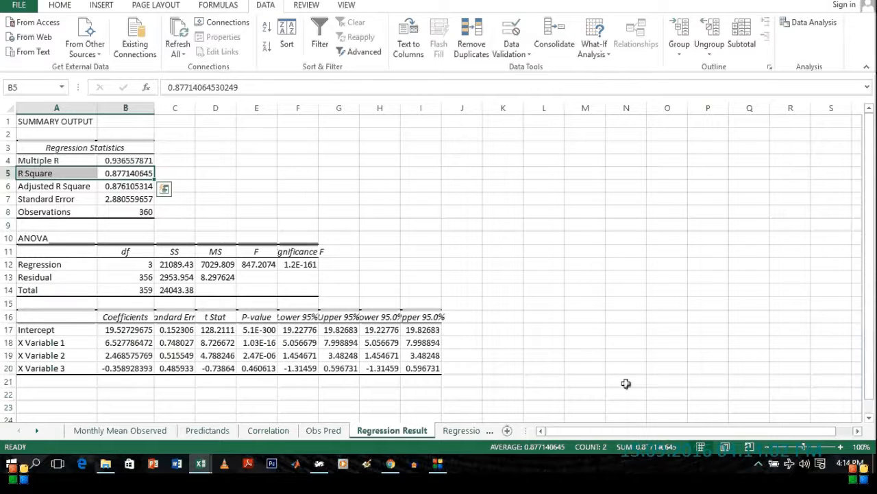
click(321, 430)
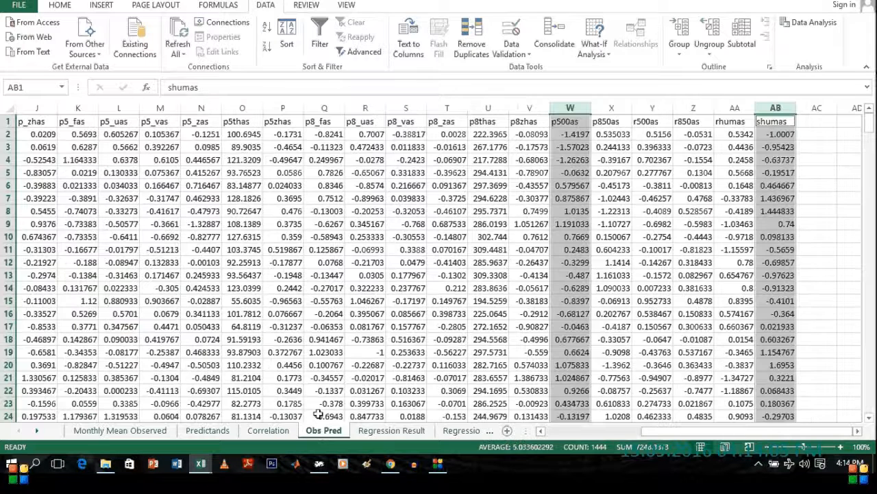
click(460, 429)
click(186, 159)
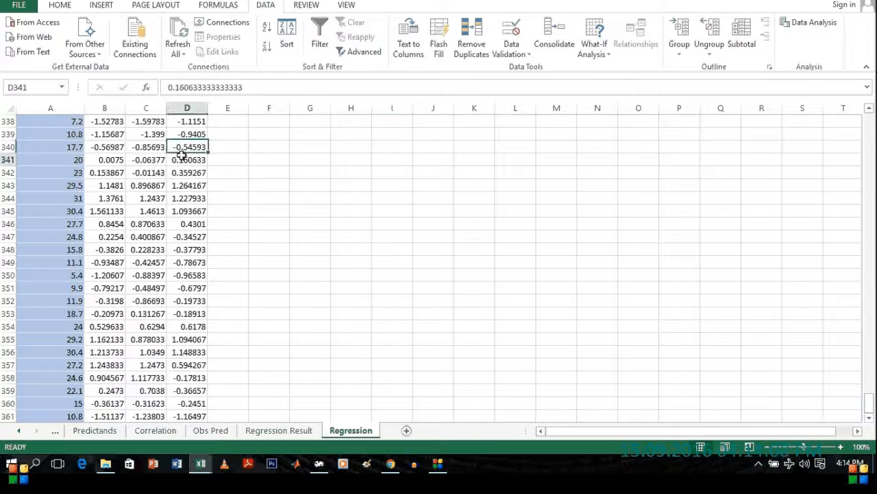
scroll(195, 157, up, 20)
scroll(136, 214, up, 10)
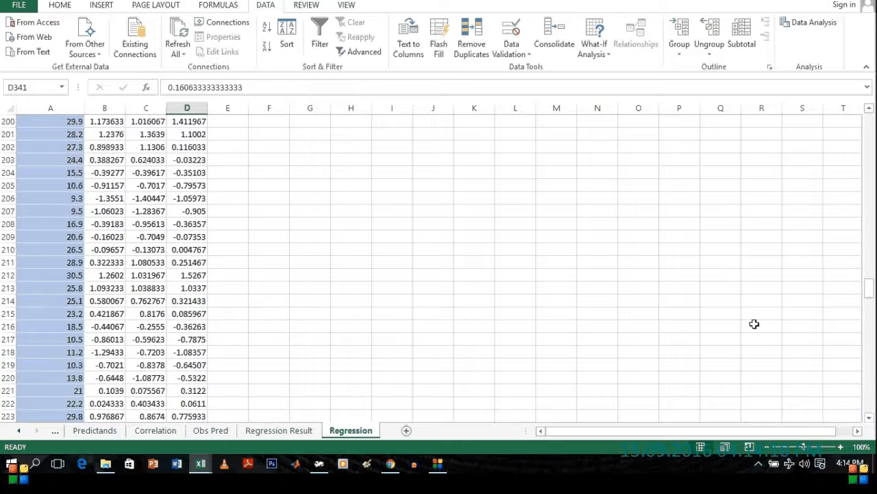
drag(870, 295, 870, 127)
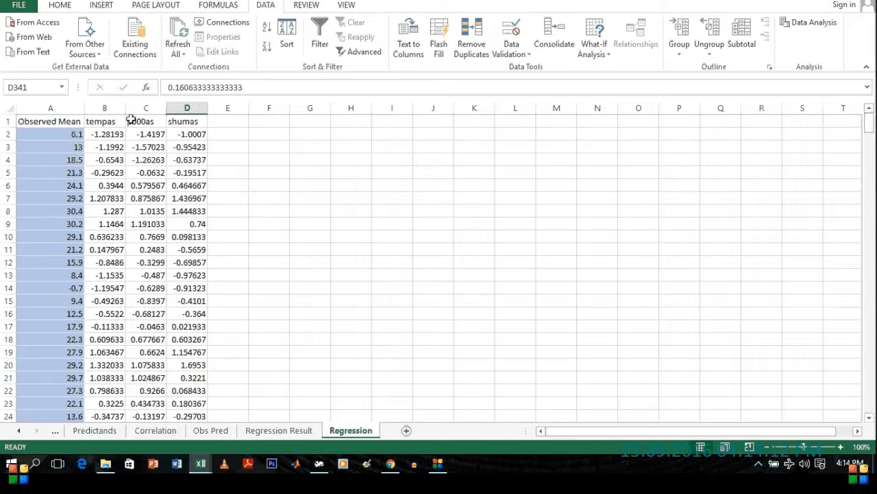
click(55, 121)
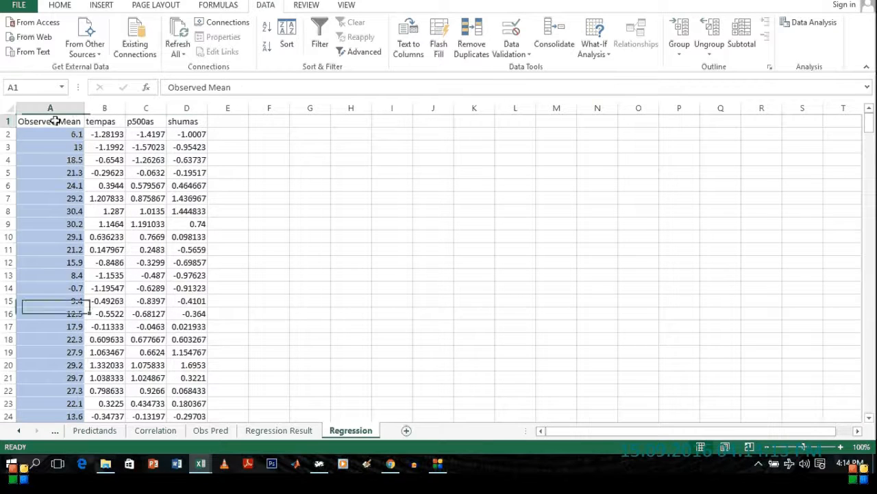
ctrl+click(112, 121)
ctrl+click(143, 121)
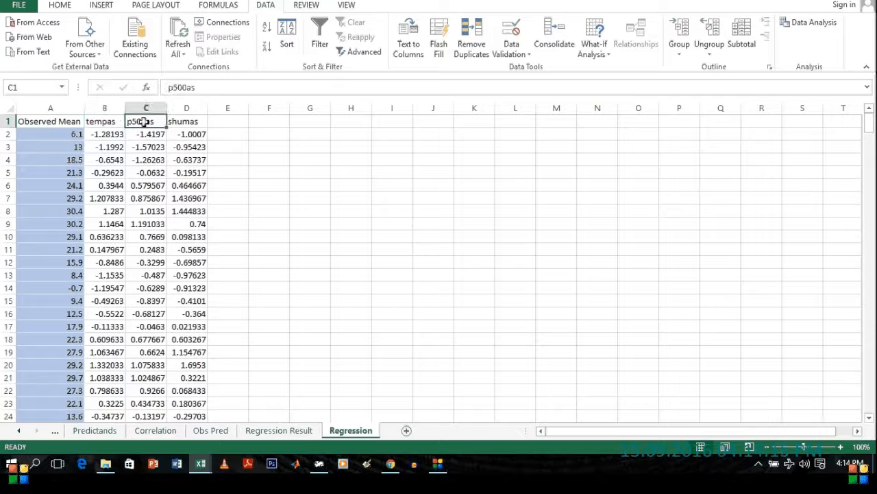
ctrl+click(179, 121)
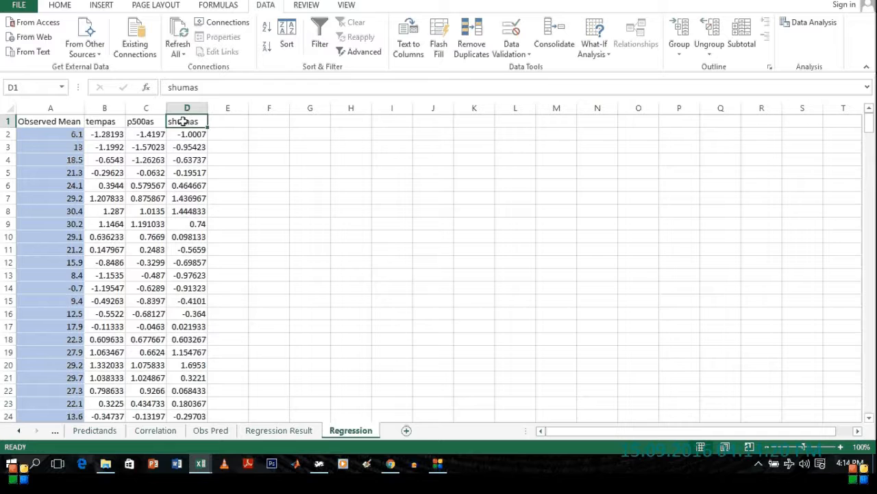
ctrl+click(81, 121)
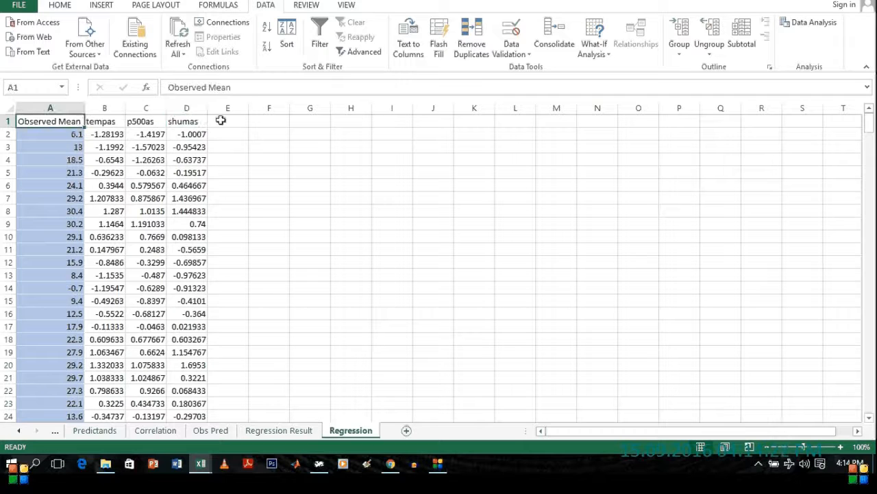
drag(188, 118, 118, 121)
click(277, 430)
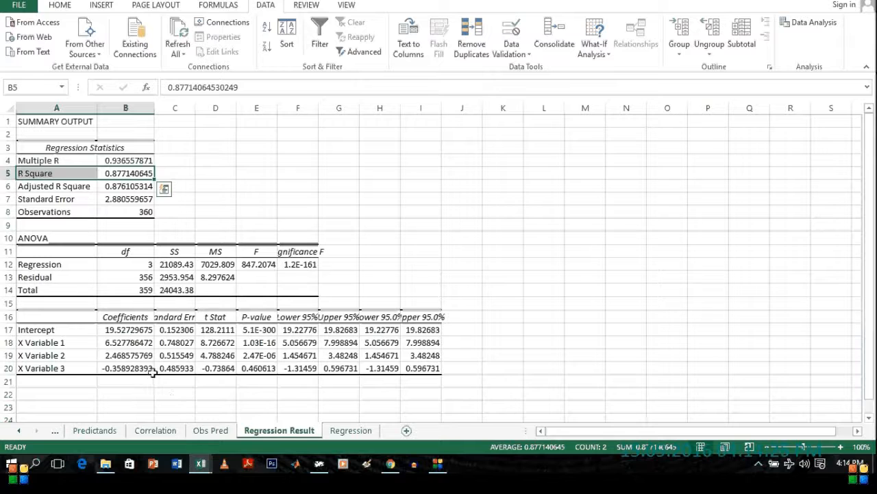
Copy the intercept and X variable coefficients in A17:B20 of Regression Result and paste them transposed at F1 of the Regression sheet
drag(137, 368, 67, 343)
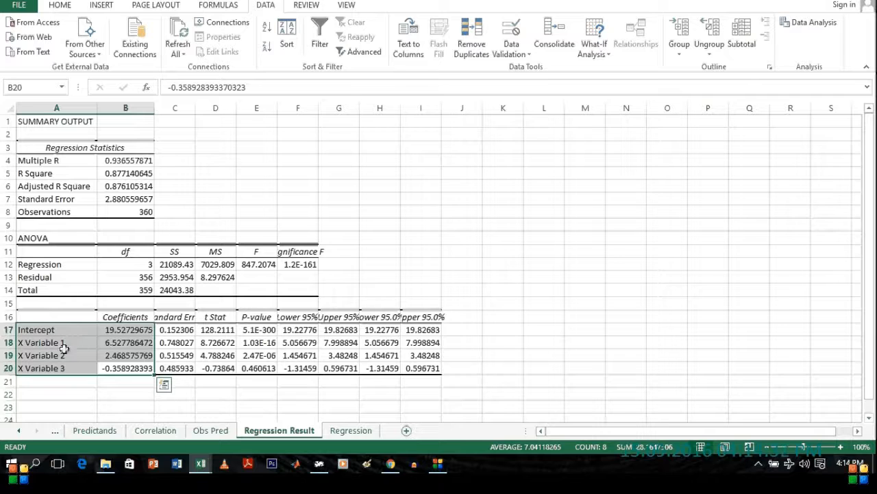
right_click(66, 353)
click(128, 121)
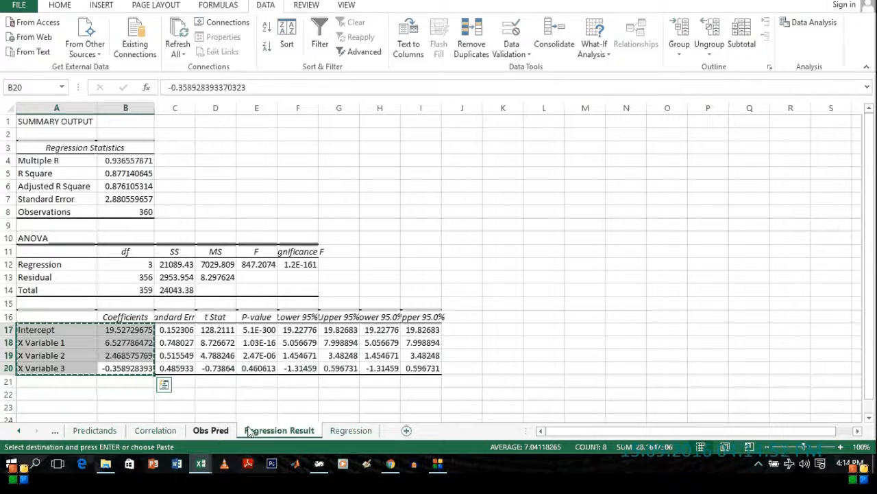
click(350, 430)
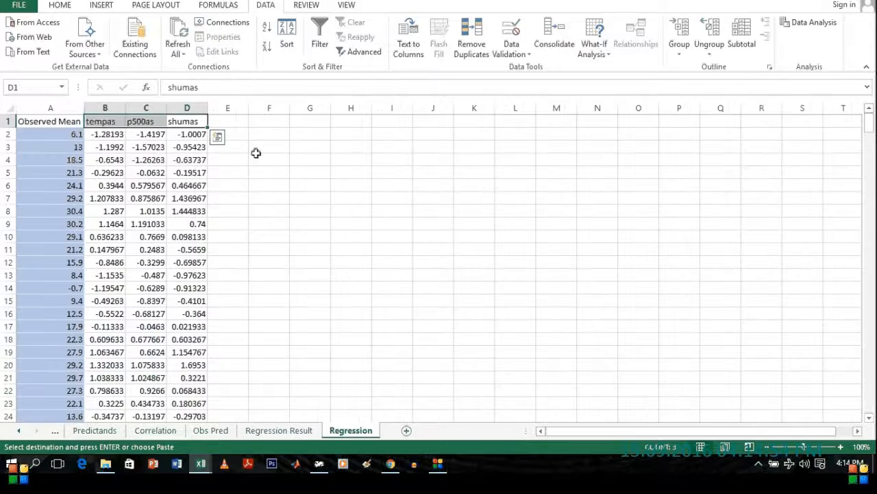
click(267, 122)
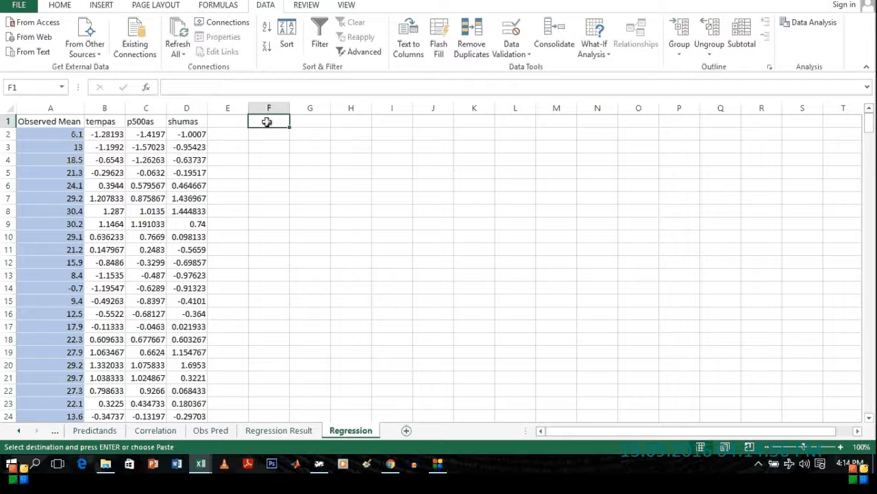
right_click(267, 122)
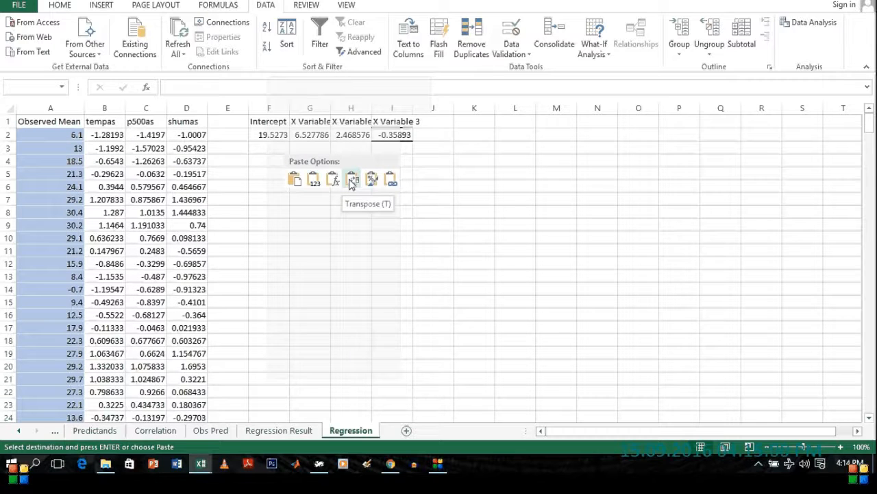
click(351, 181)
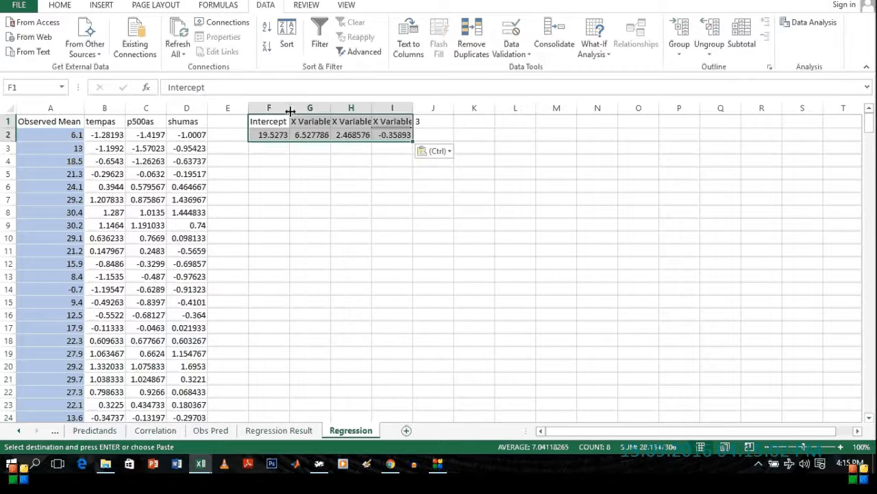
Autofit the widths of columns G, H and I to the pasted coefficients and widen column J
double_click(330, 108)
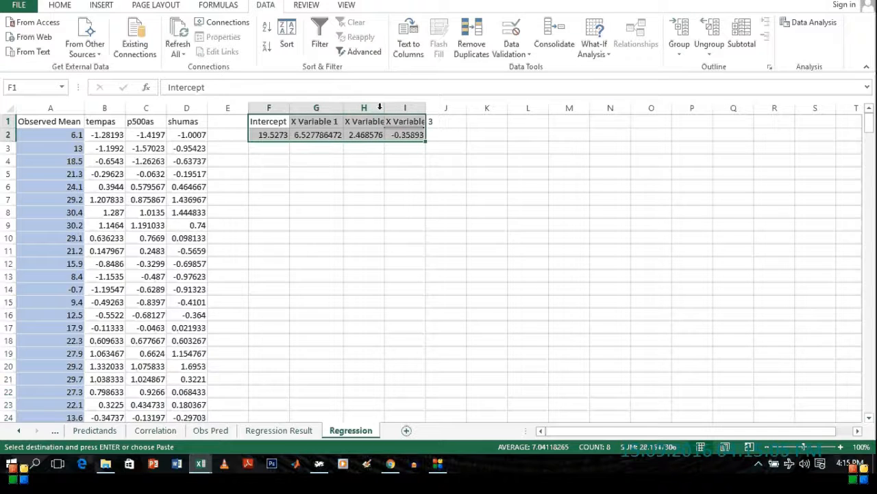
double_click(385, 109)
double_click(439, 109)
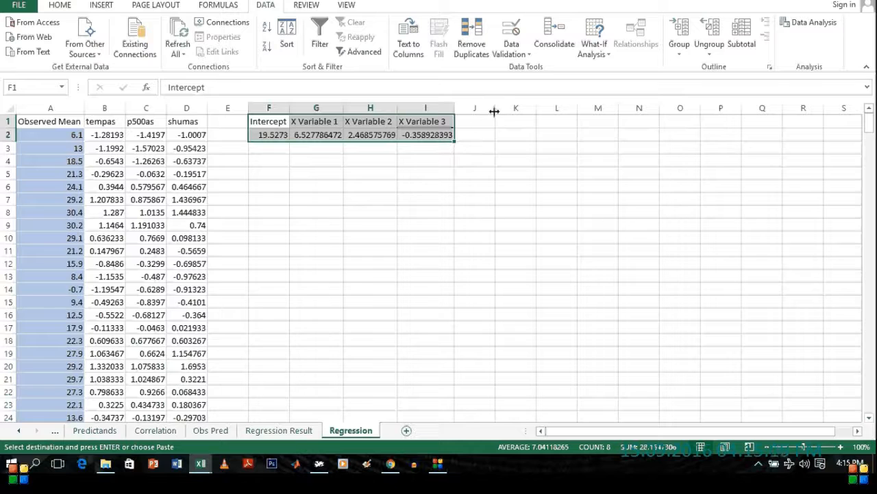
drag(495, 109, 521, 109)
click(507, 120)
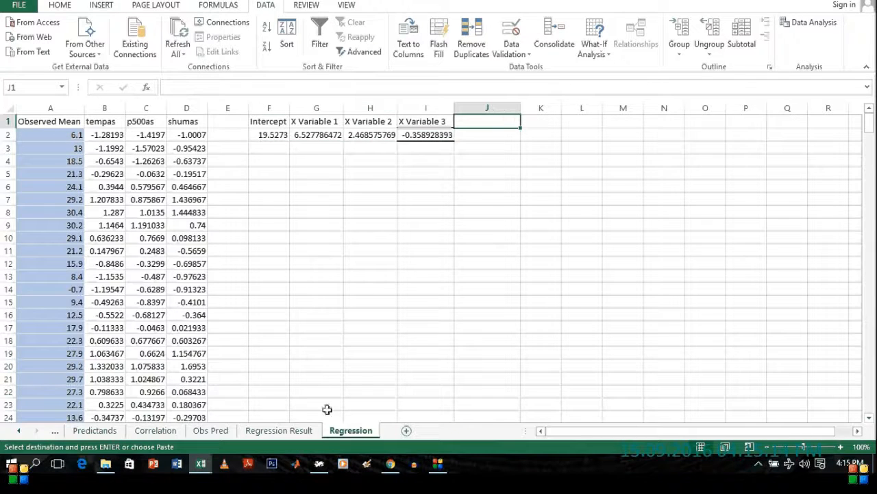
Switch to SDSM to examine its Weather Generator screen, then return to Excel and review the coefficients in F1:I2
click(316, 466)
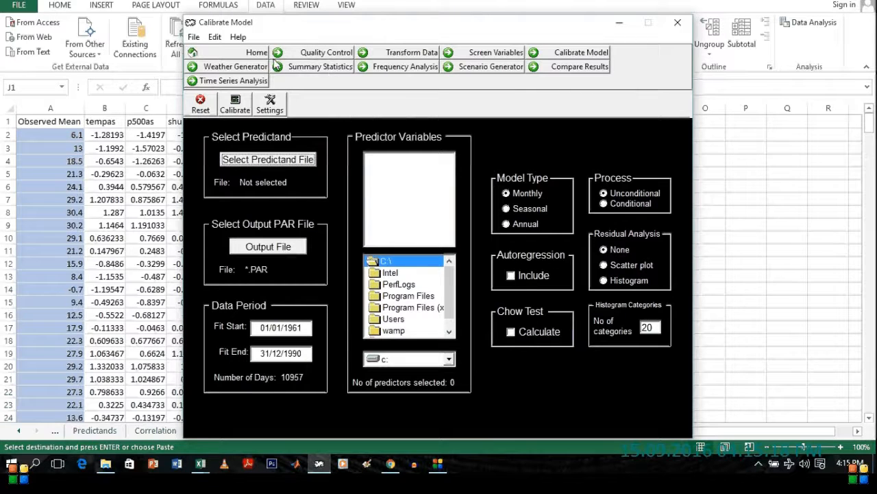
click(241, 68)
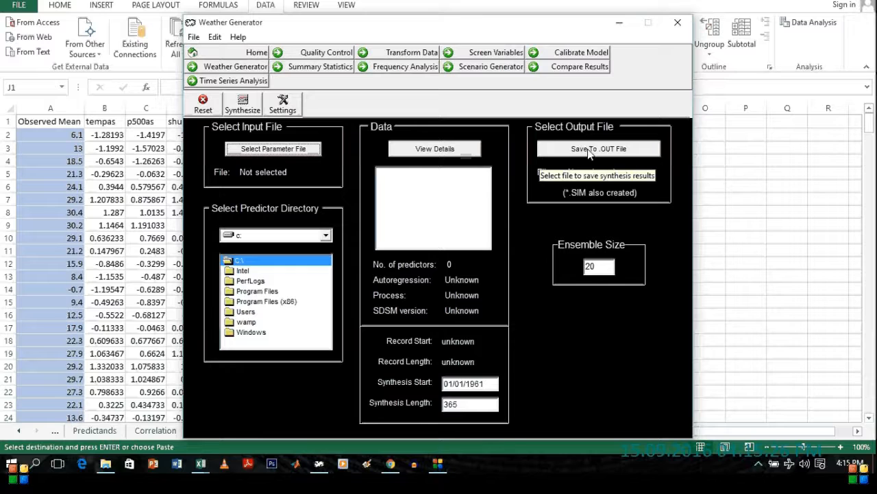
click(619, 22)
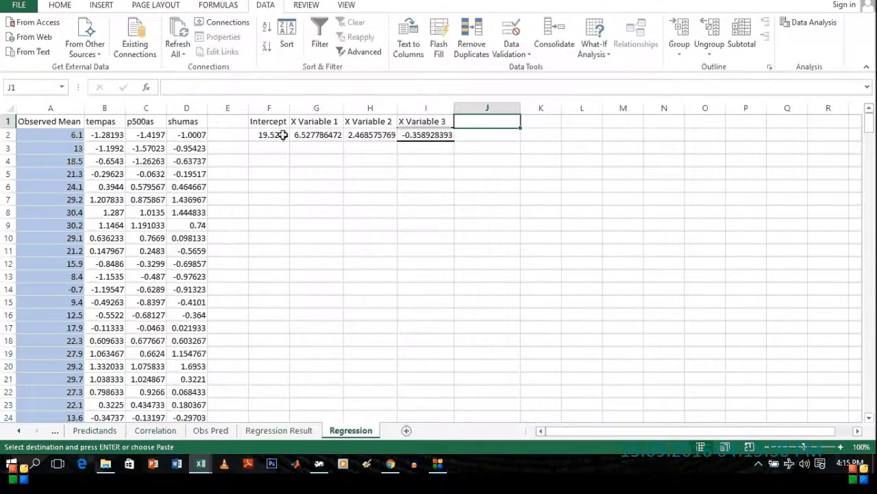
drag(261, 121, 427, 135)
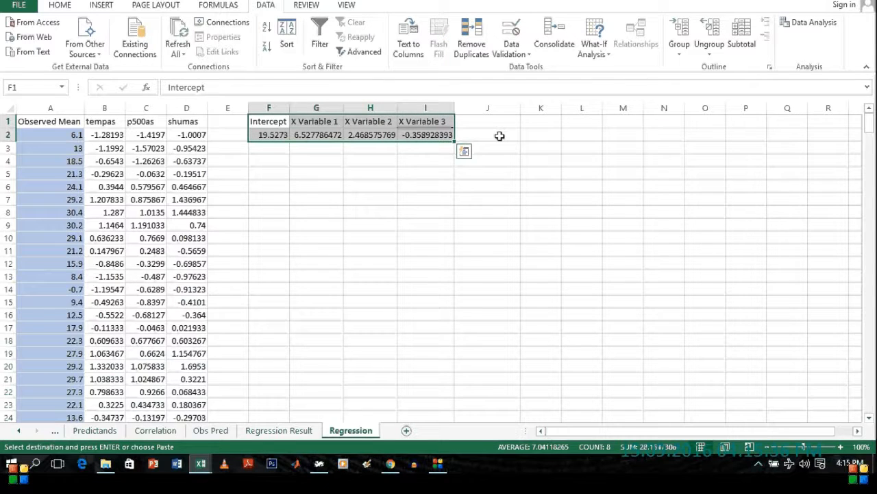
Enter the header Modelled Mean in cell J1, correcting its misspelled first word
click(500, 122)
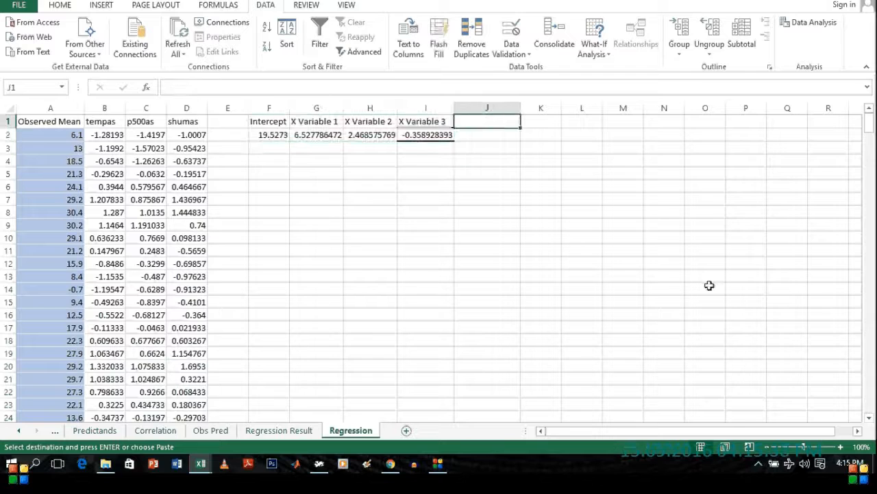
text(Mobelled Mean)
key(Left)
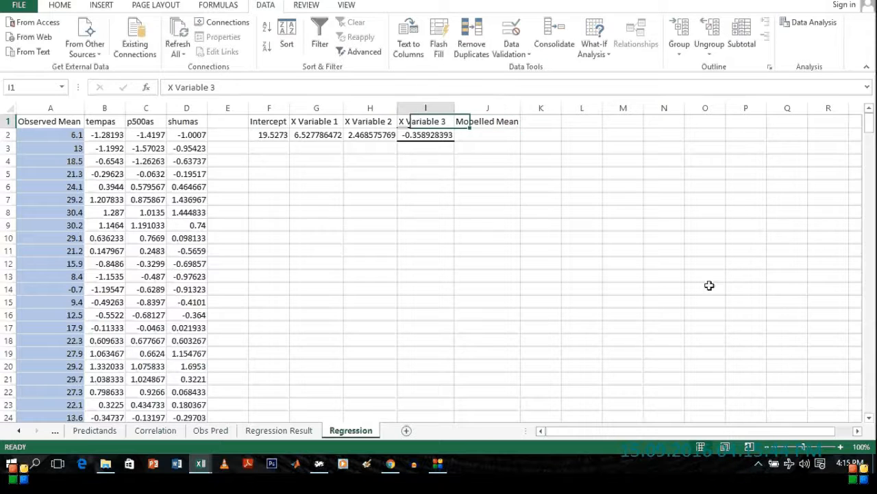
key(Left)
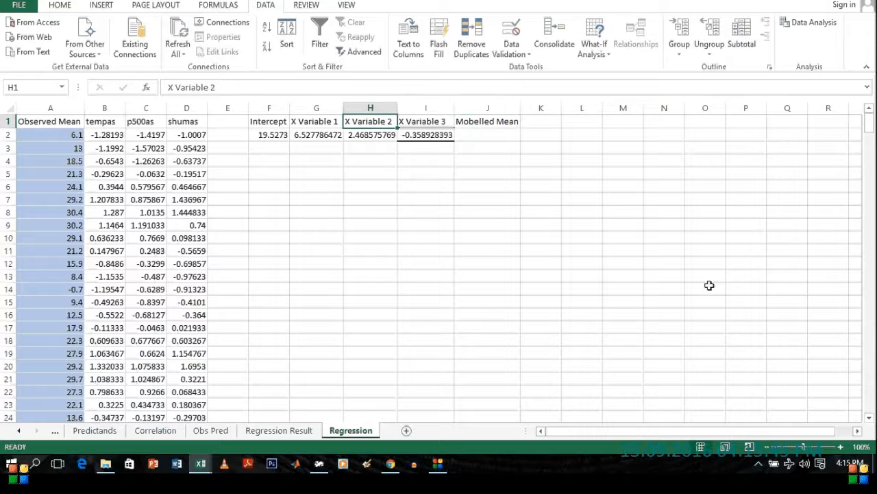
click(472, 121)
double_click(474, 122)
key(BackSpace)
text(d)
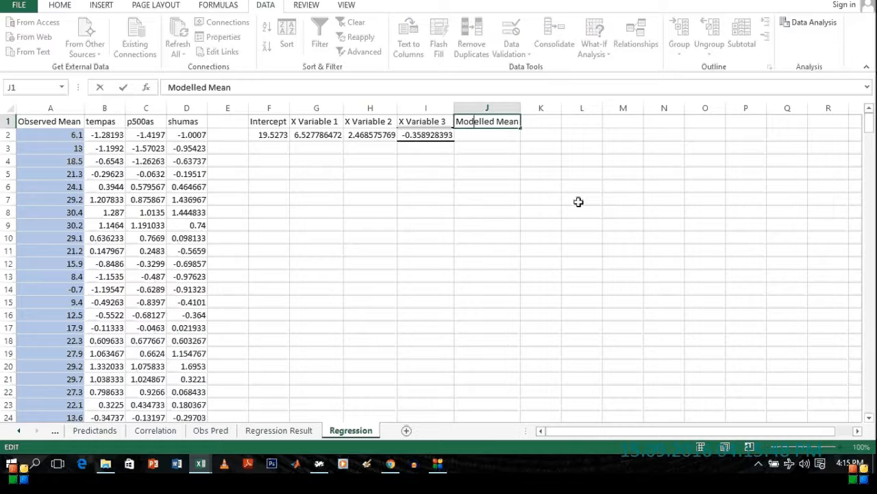
key(Return)
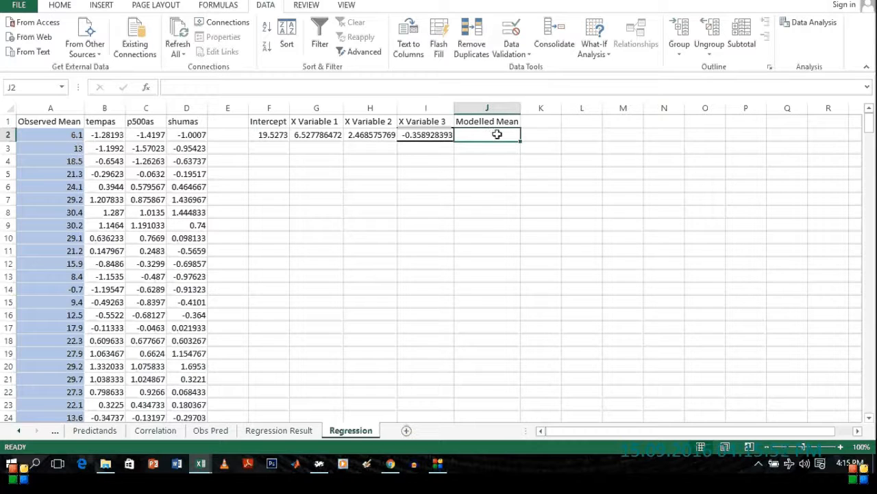
Begin the Modelled Mean formula in J2 as the intercept plus the X Variable 1 coefficient times tempas, =F2+G2*B2
text(=)
click(274, 134)
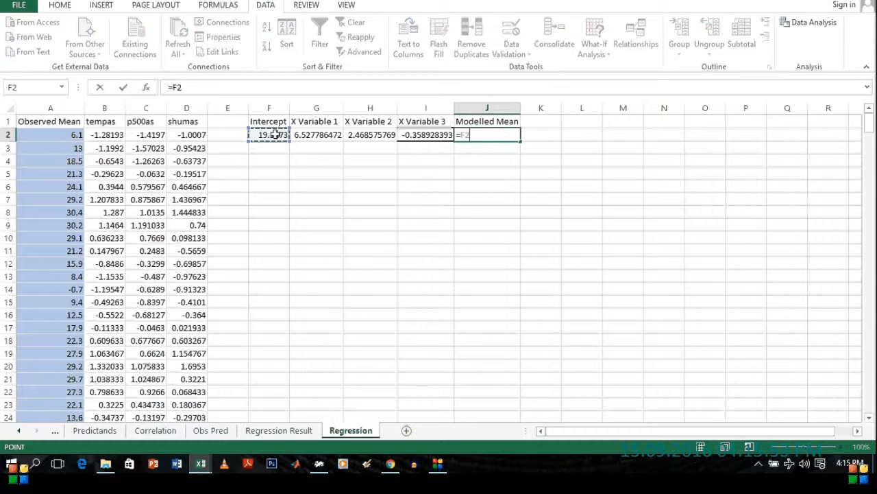
text(+)
click(317, 135)
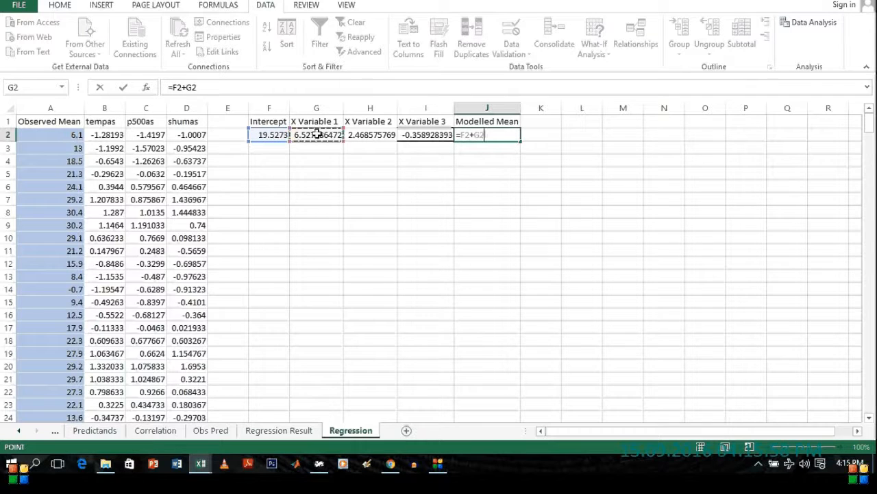
click(103, 135)
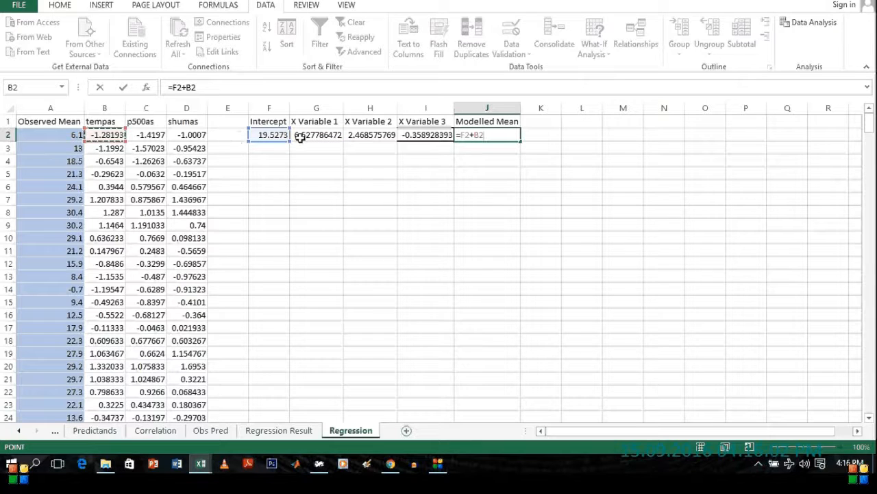
click(320, 137)
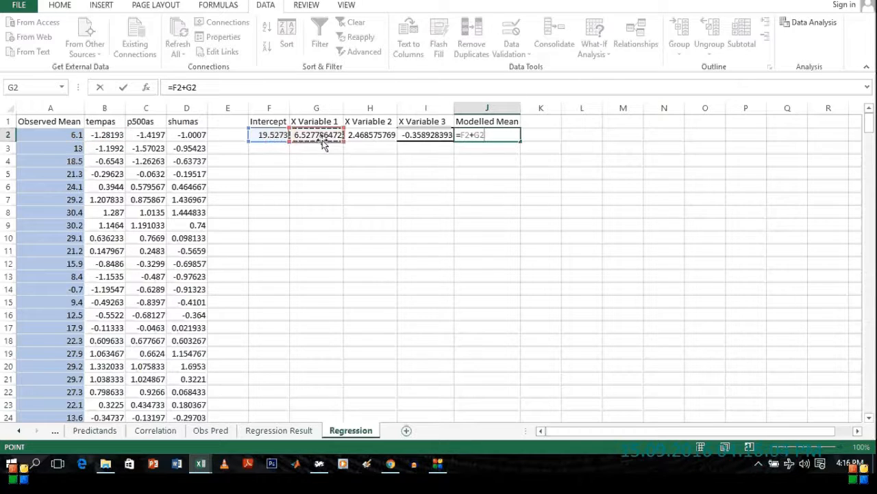
text(*)
click(110, 135)
Complete the J2 formula with the p500as and shumas terms, +H2*C2+I2*D2, and enter it
text(+)
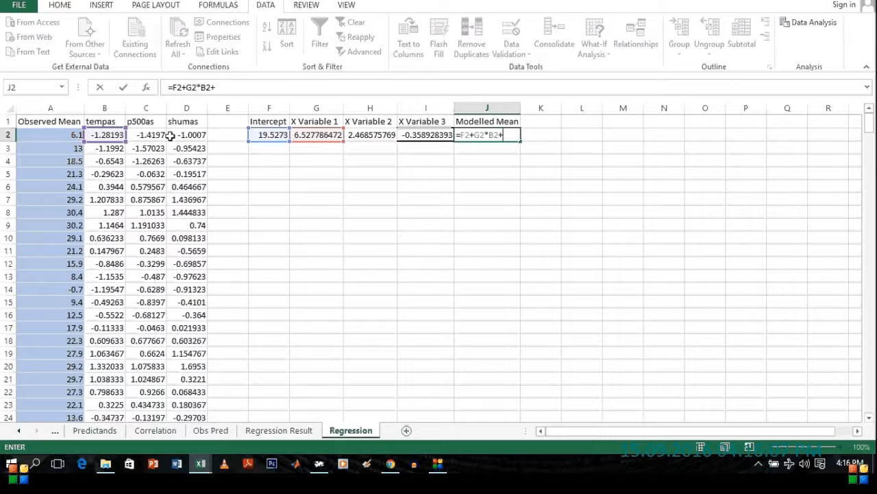
click(361, 135)
text(*)
click(146, 135)
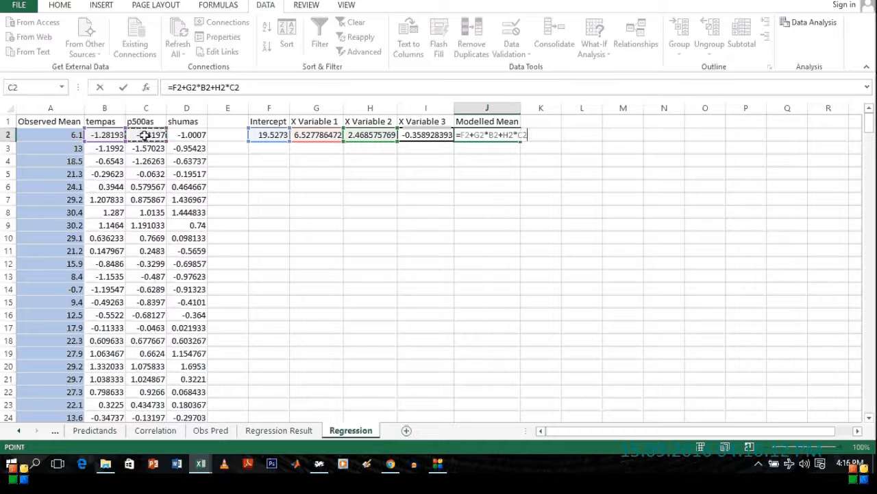
text(+)
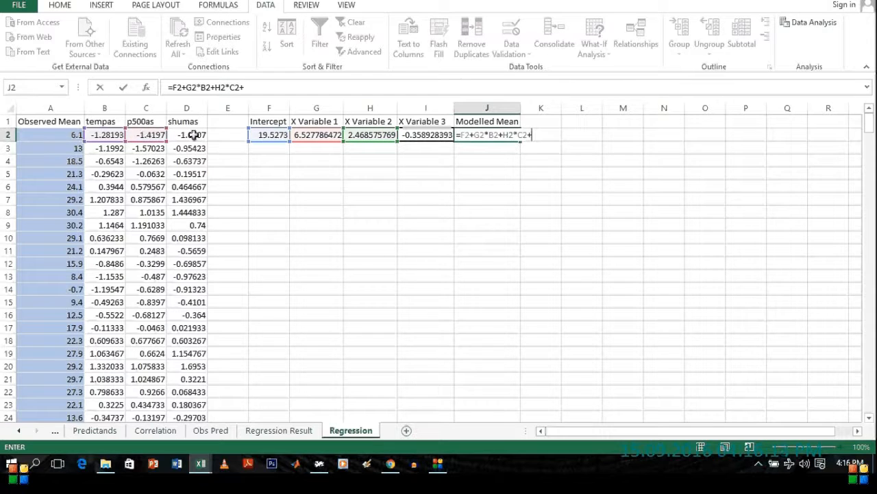
click(408, 136)
text(*)
click(192, 133)
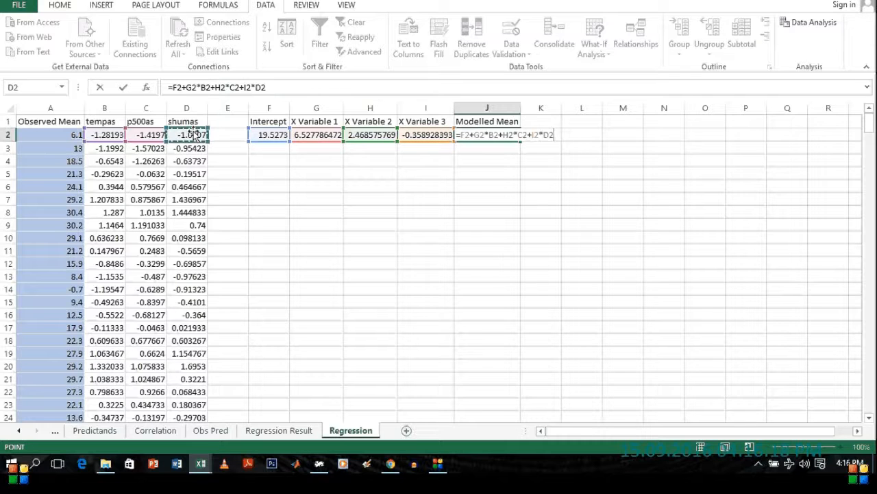
key(Return)
key(Return)
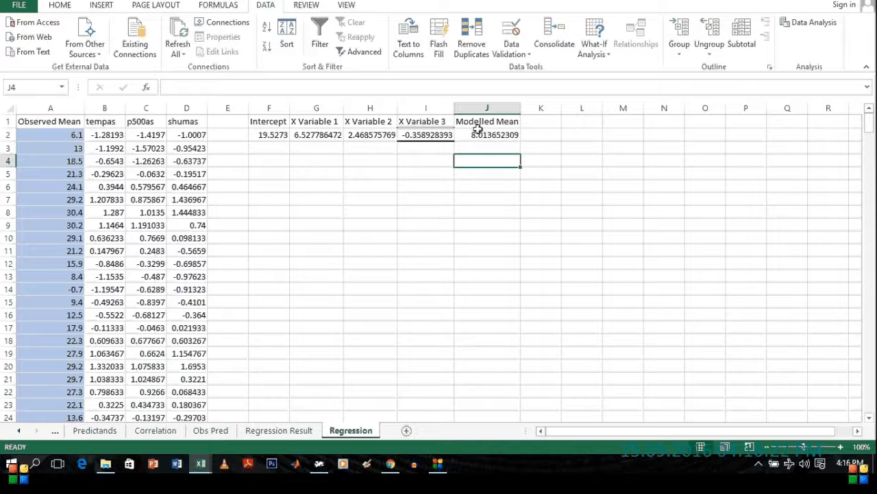
Fill the regression coefficients and the Modelled Mean formula from row 2 down through all data rows
click(498, 136)
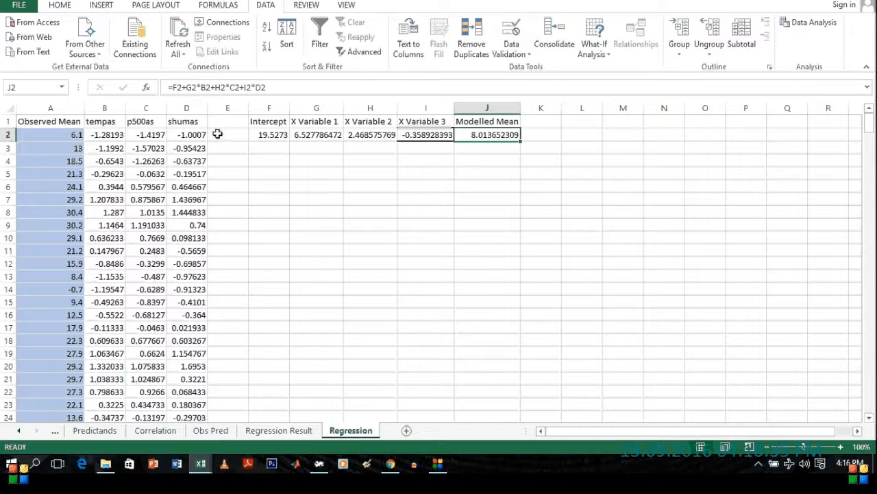
drag(217, 134, 484, 133)
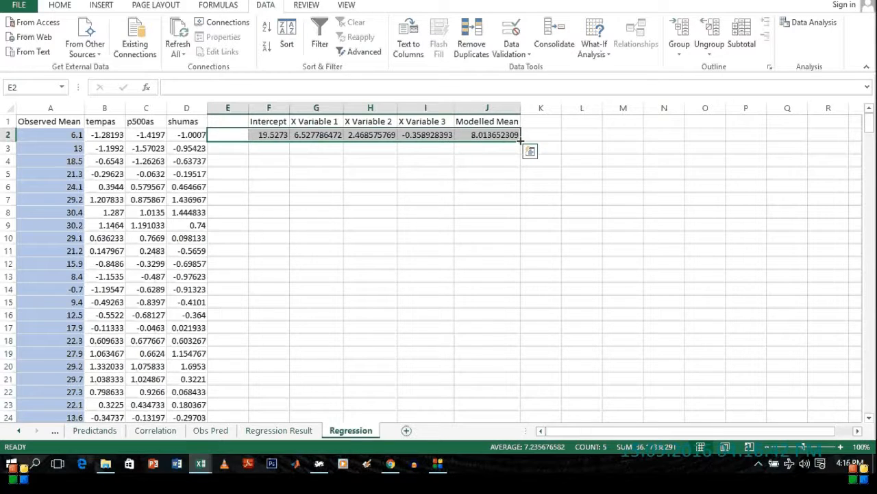
double_click(522, 140)
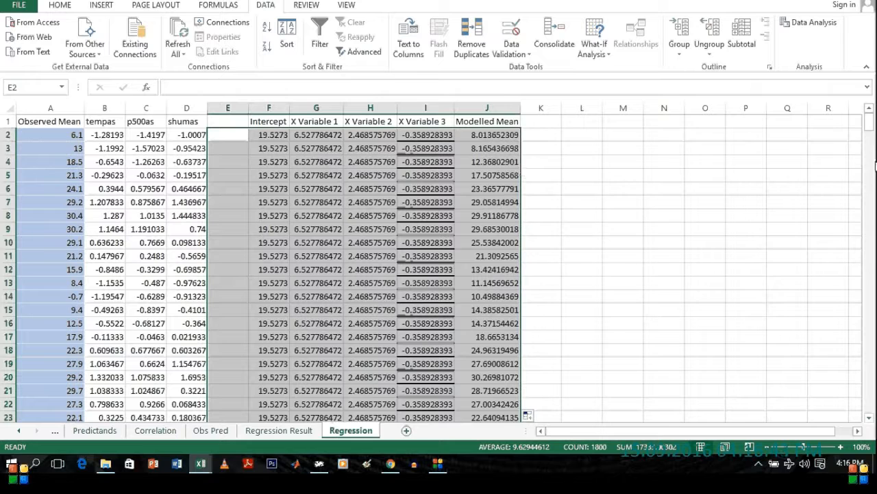
mouse_move(871, 124)
mouse_down()
mouse_move(832, 276)
mouse_move(842, 418)
mouse_move(840, 401)
mouse_move(846, 416)
mouse_move(869, 398)
mouse_move(869, 120)
mouse_up()
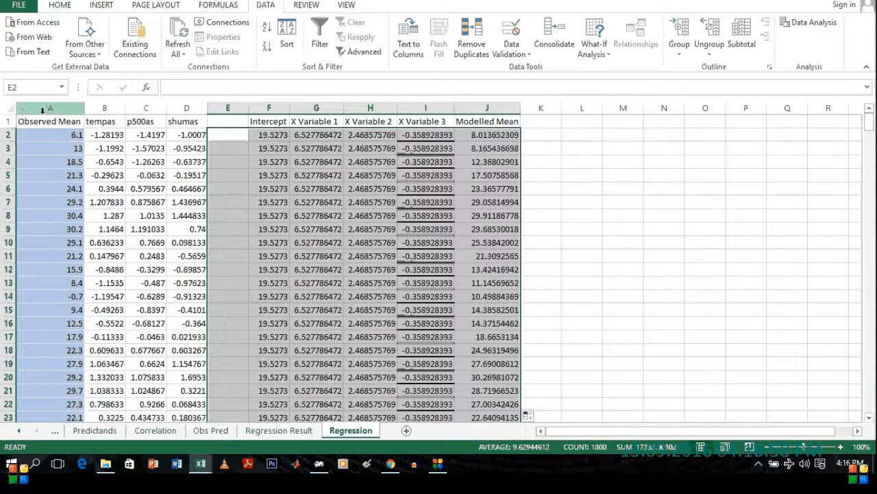
Insert a blank column before the Observed Mean column on the Regression sheet
right_click(43, 110)
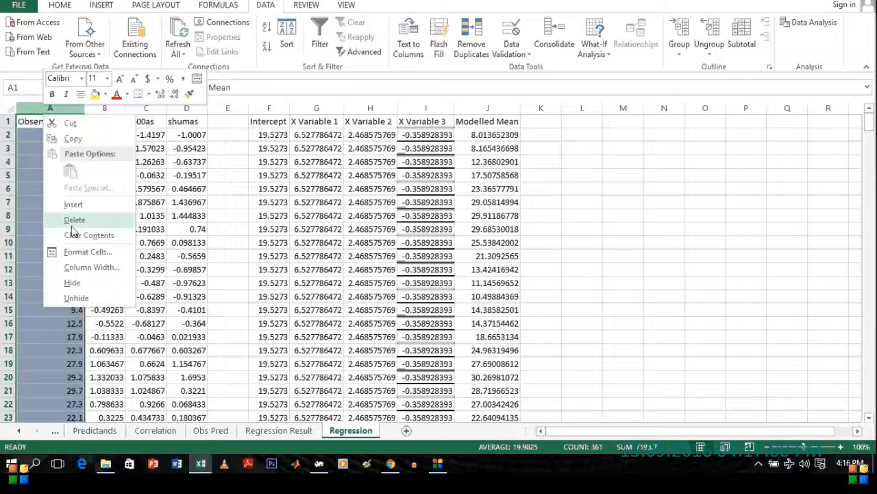
click(73, 204)
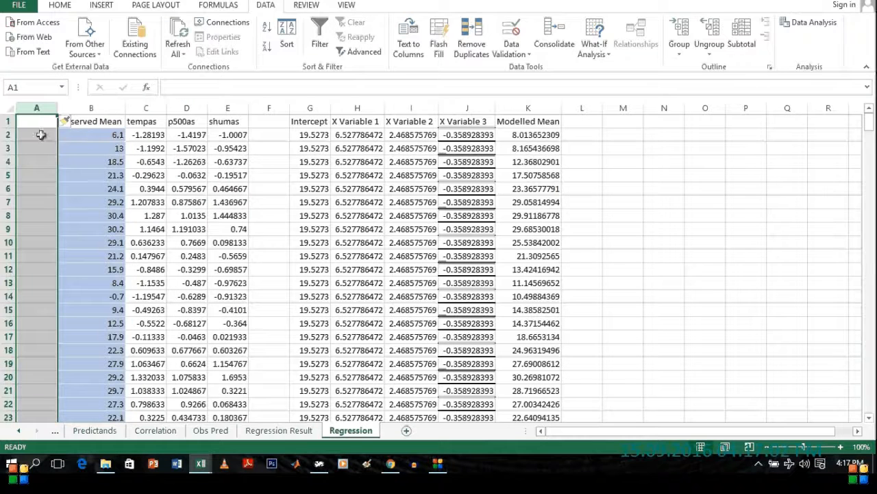
click(43, 134)
text(Jan)
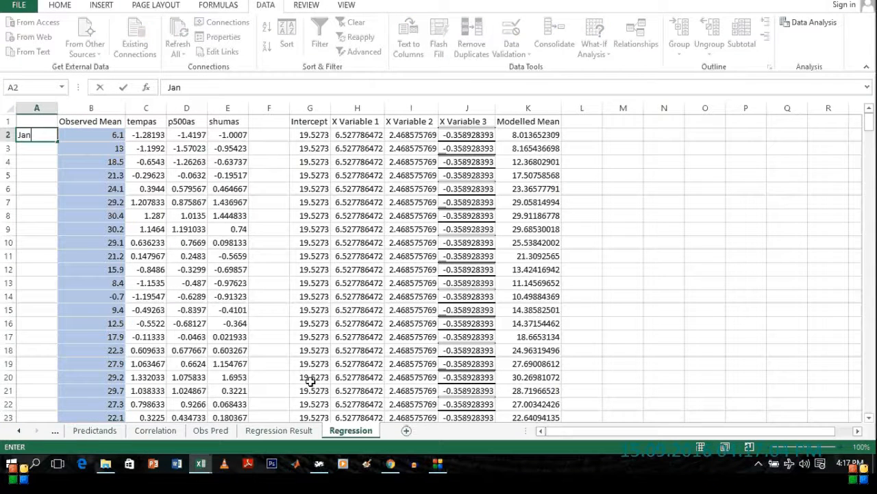
text(-1961)
key(Return)
text(Fe)
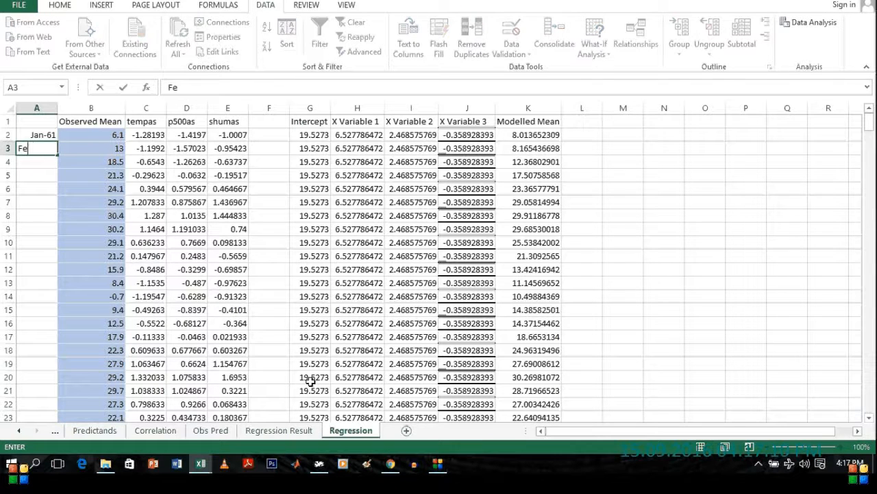
text(b-1961)
key(Up)
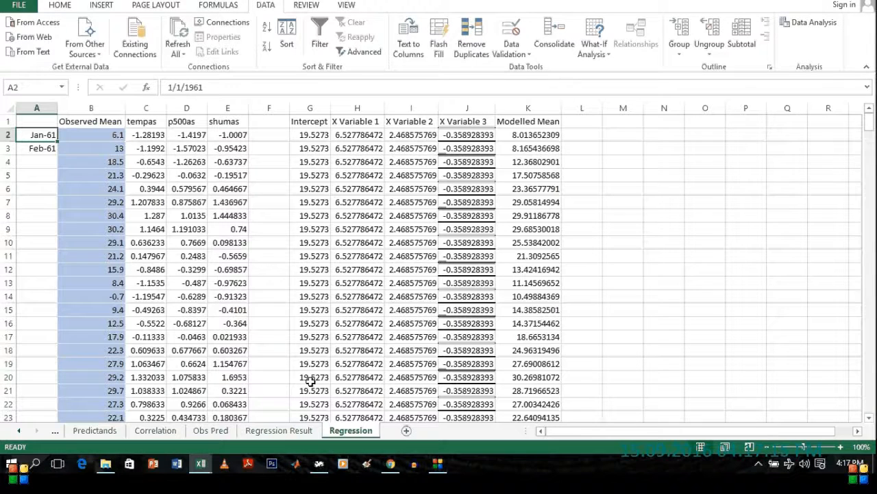
Enter the starting dates Jan-1985 in A2 and Feb-1985 in A3
text(Jan-)
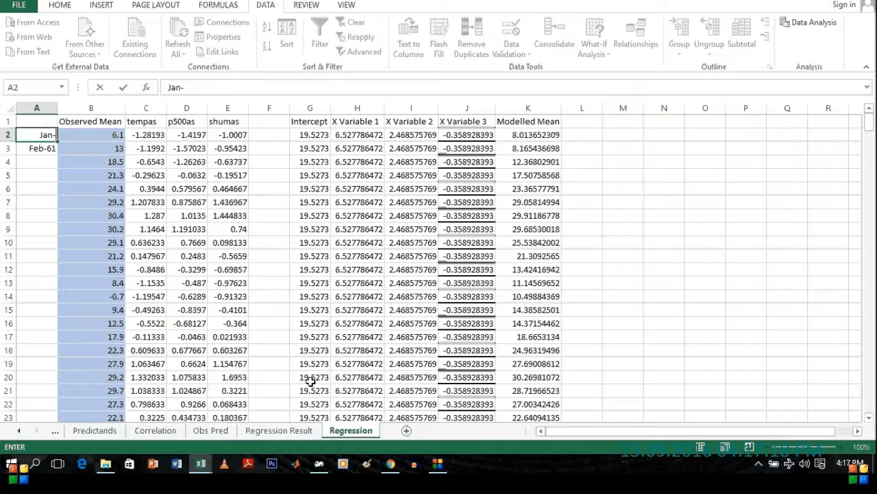
text(1985)
key(Return)
text(Feb)
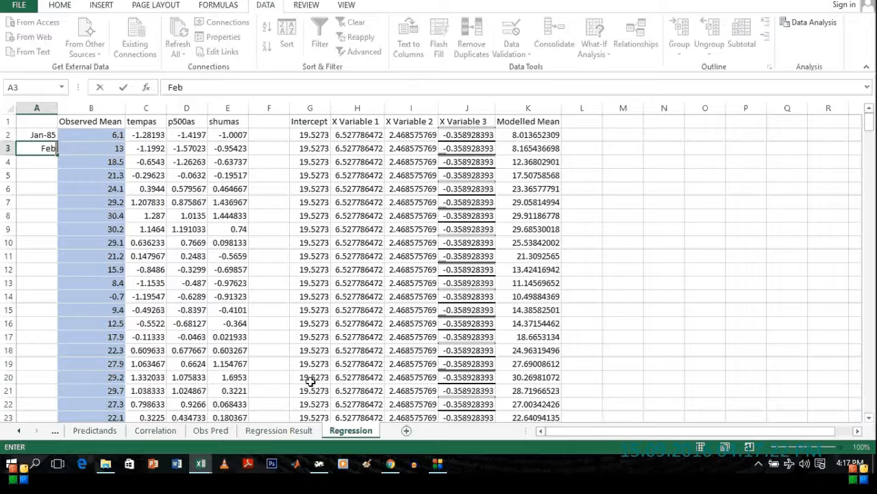
text(-19852)
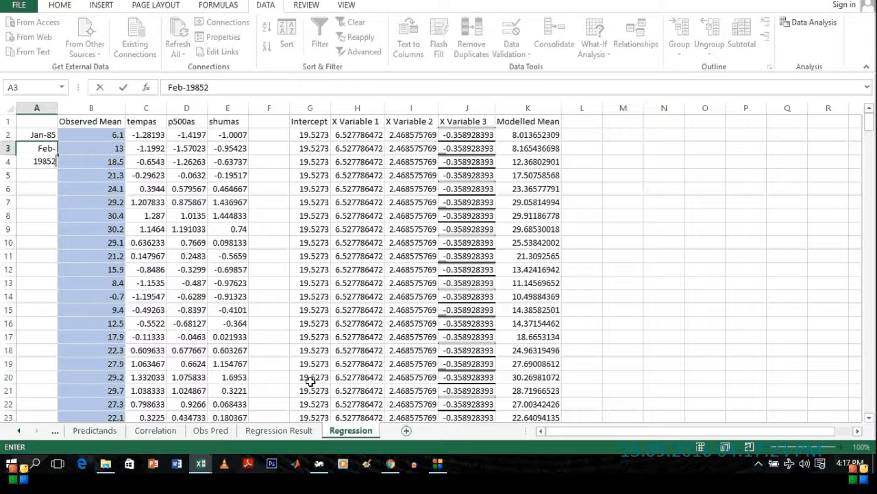
key(BackSpace)
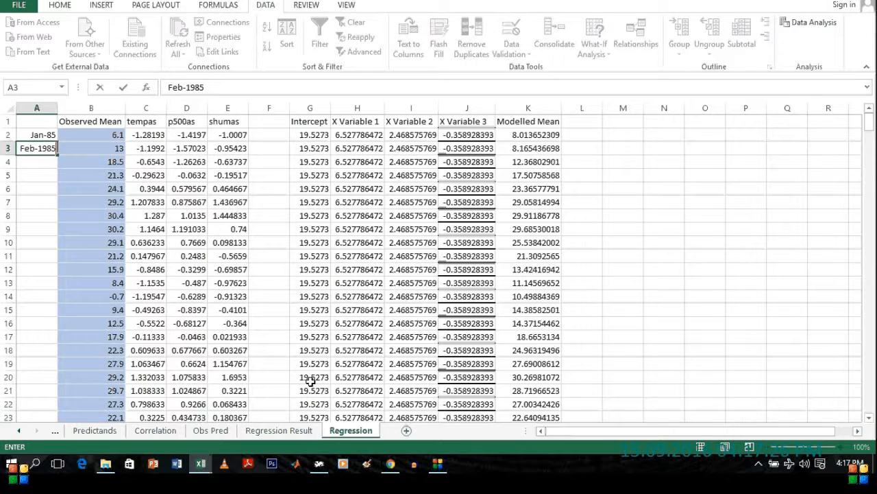
key(Return)
Fill the monthly date series from A2:A3 down through all data rows and check where it ends
drag(33, 135, 39, 145)
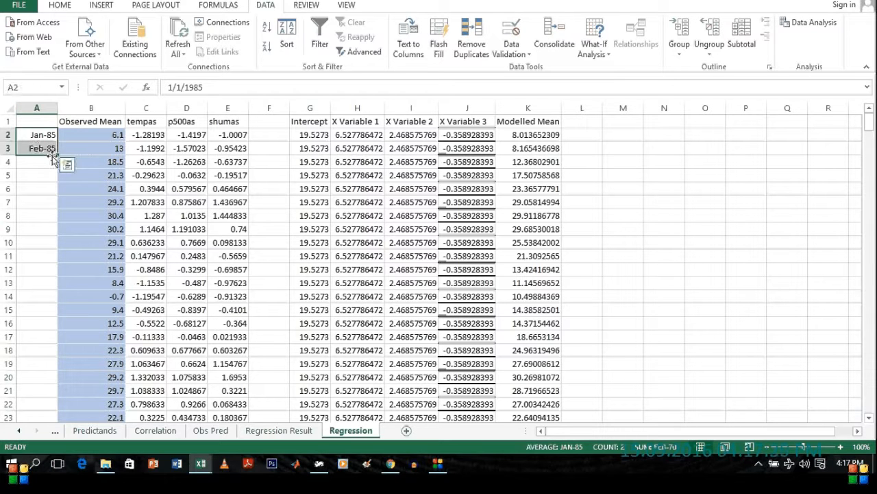
double_click(59, 154)
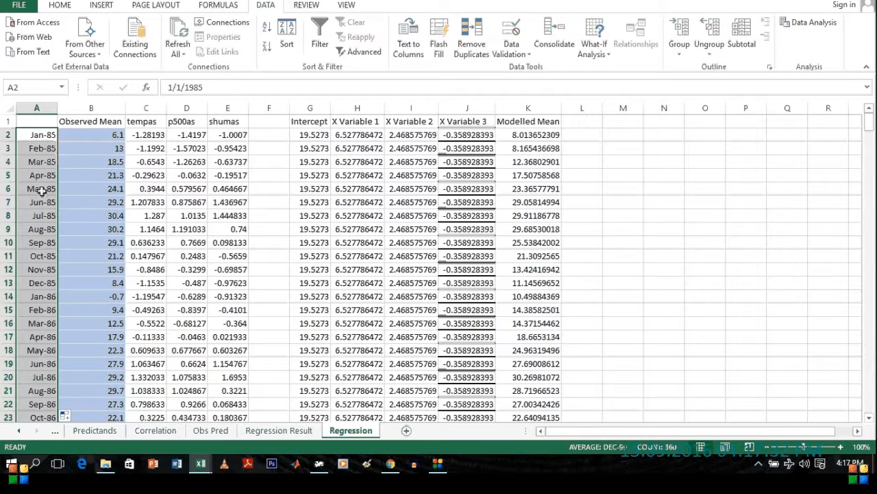
key(ctrl+Down)
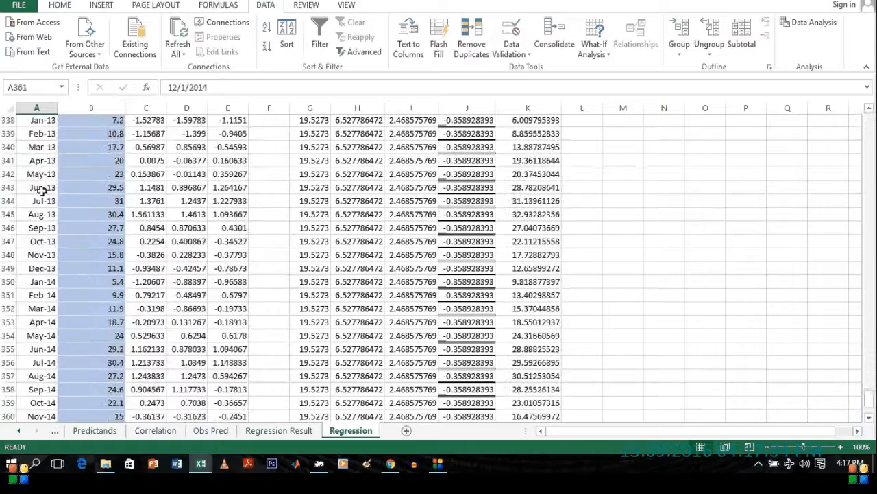
key(ctrl+Up)
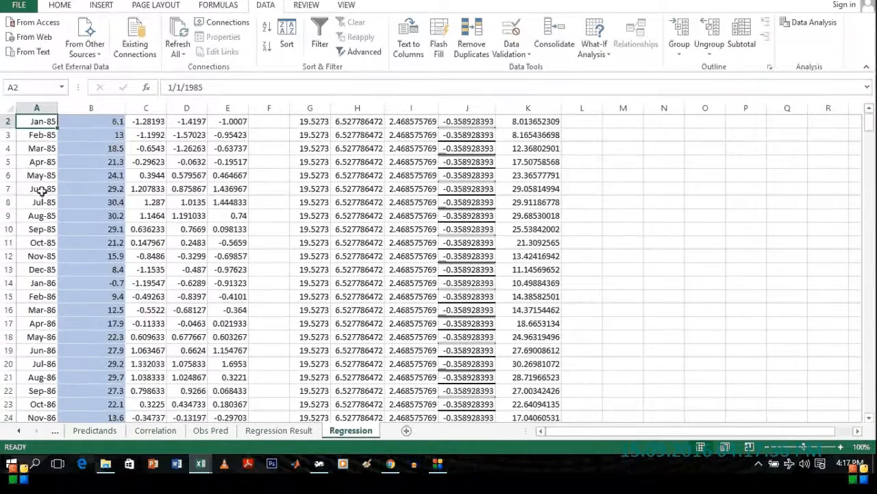
key(Up)
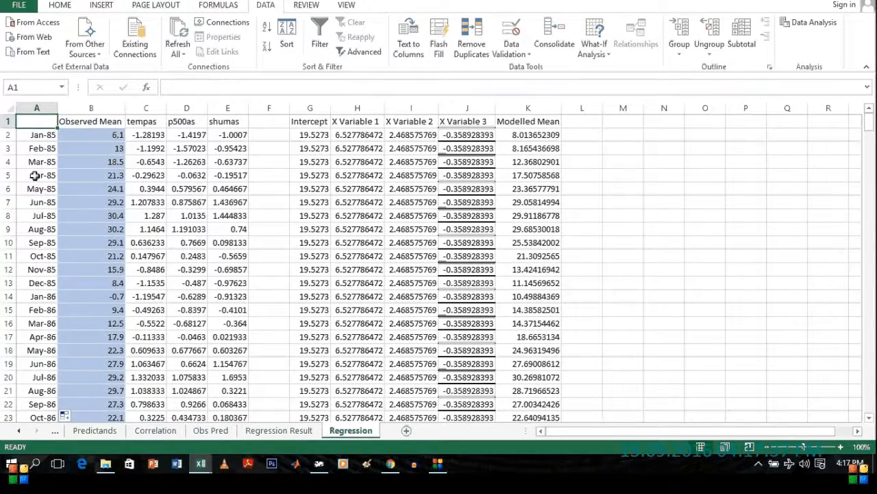
Insert a 2-D line chart of the Observed Mean and Modelled Mean columns against the dates in column A
click(40, 108)
ctrl+click(70, 104)
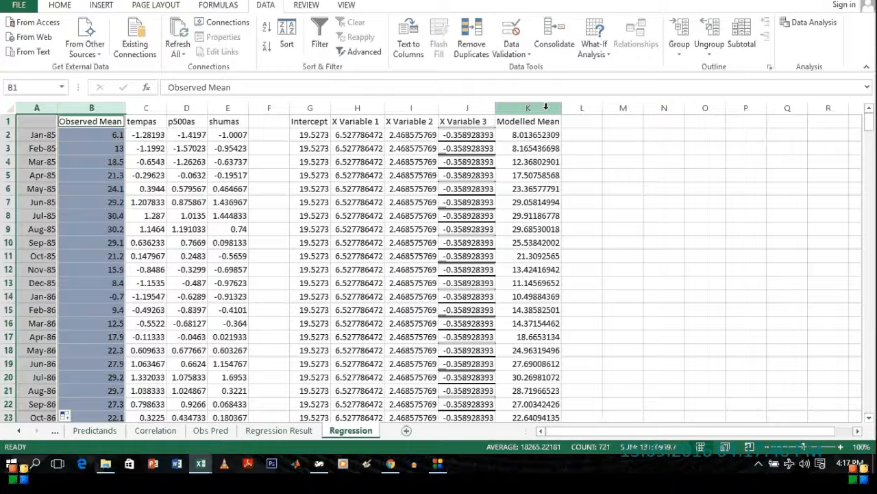
ctrl+click(546, 108)
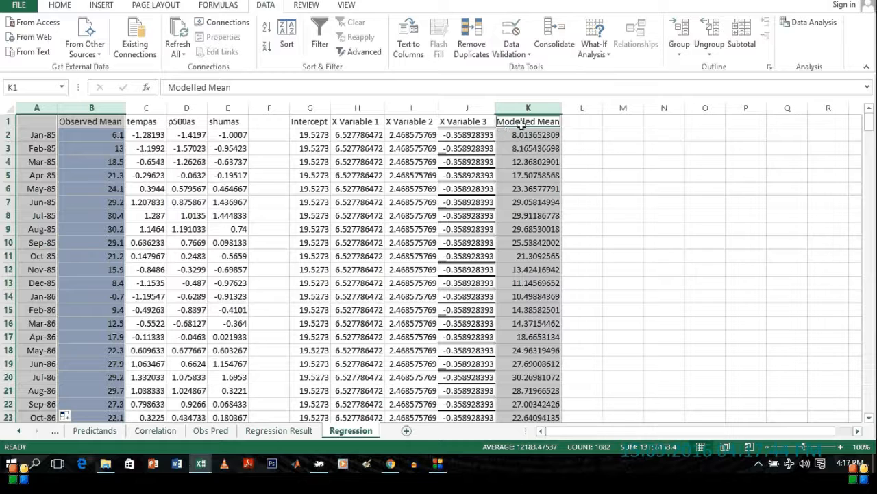
click(101, 5)
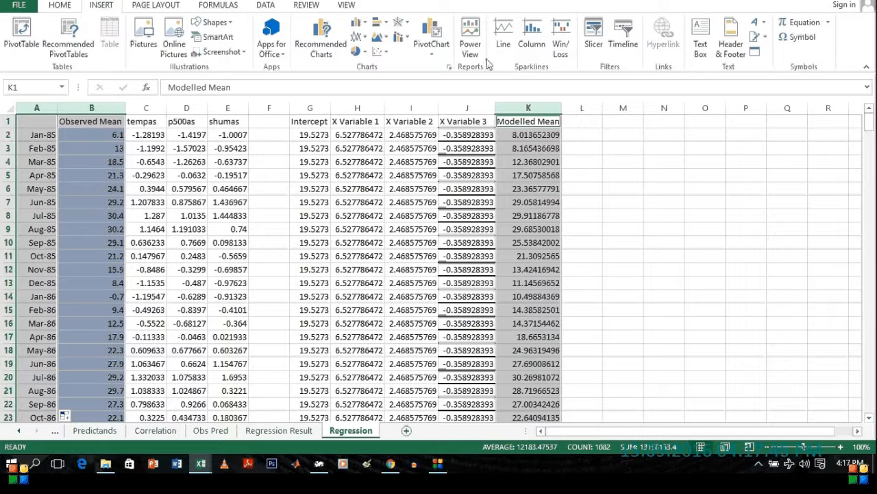
click(358, 36)
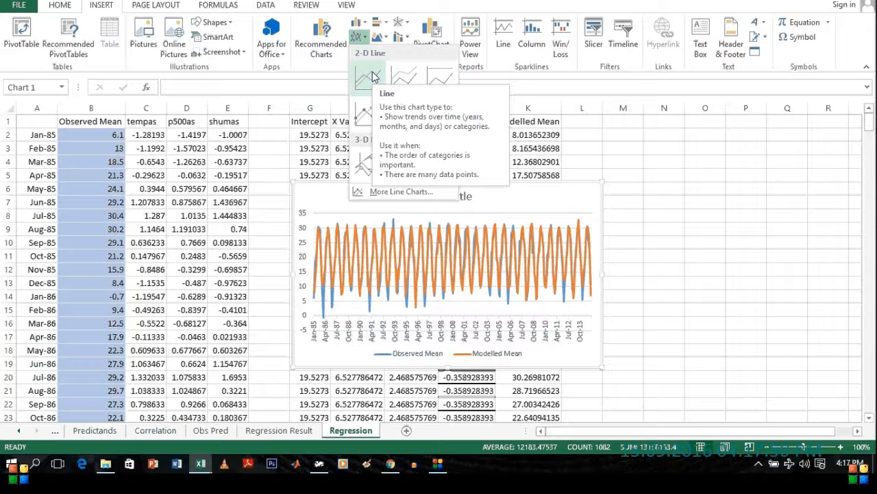
click(371, 74)
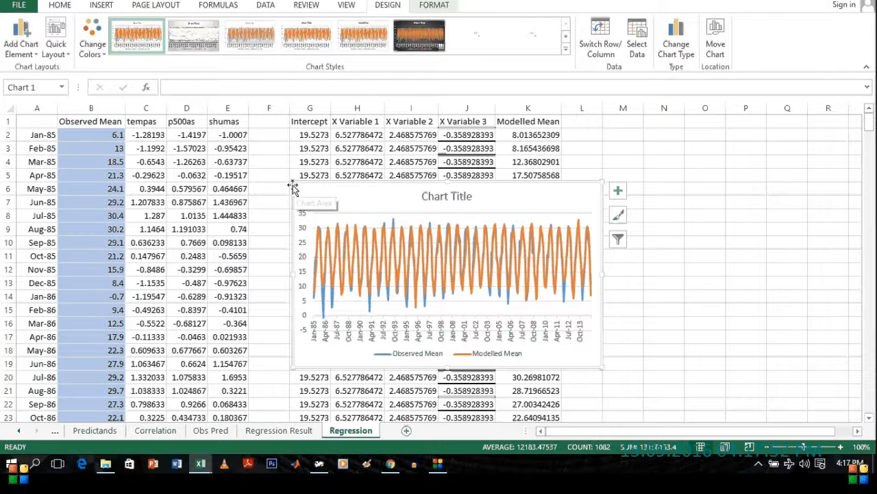
Widen the line chart across the sheet and compare the observed and modelled curves over time
drag(293, 181, 9, 187)
drag(604, 368, 775, 367)
drag(609, 429, 586, 436)
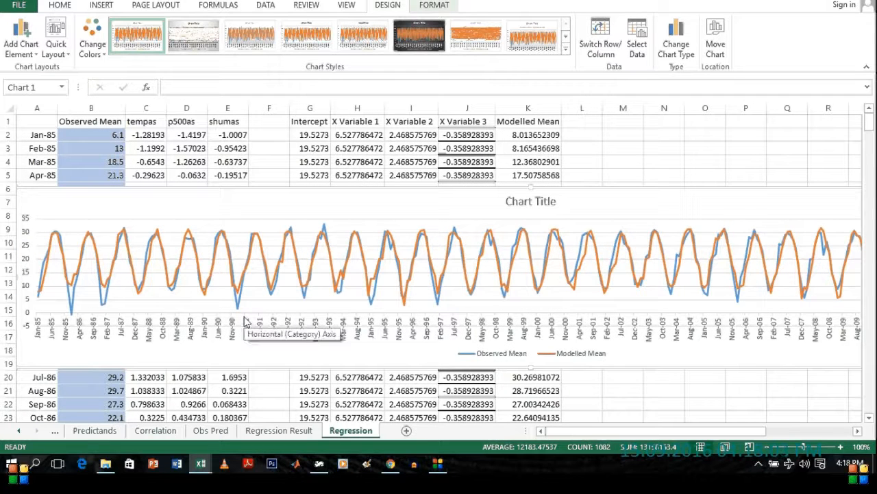
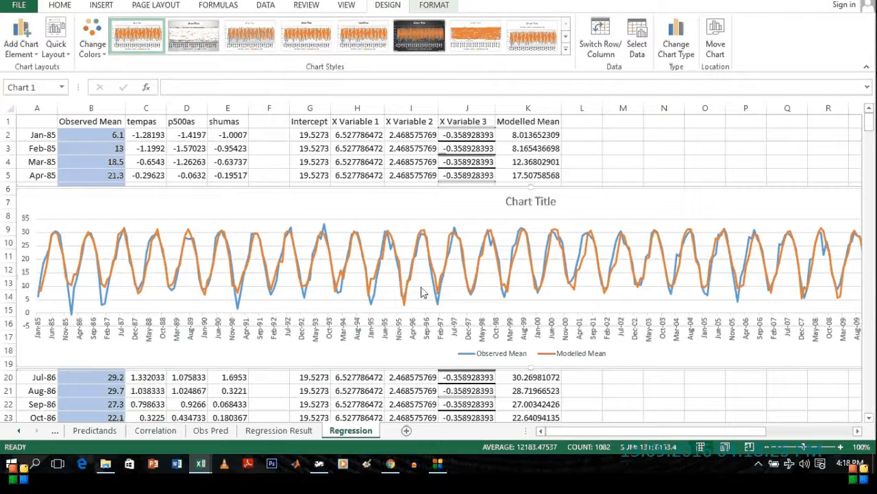
mouse_move(624, 430)
mouse_down()
mouse_move(692, 434)
mouse_move(612, 433)
mouse_up()
mouse_move(576, 280)
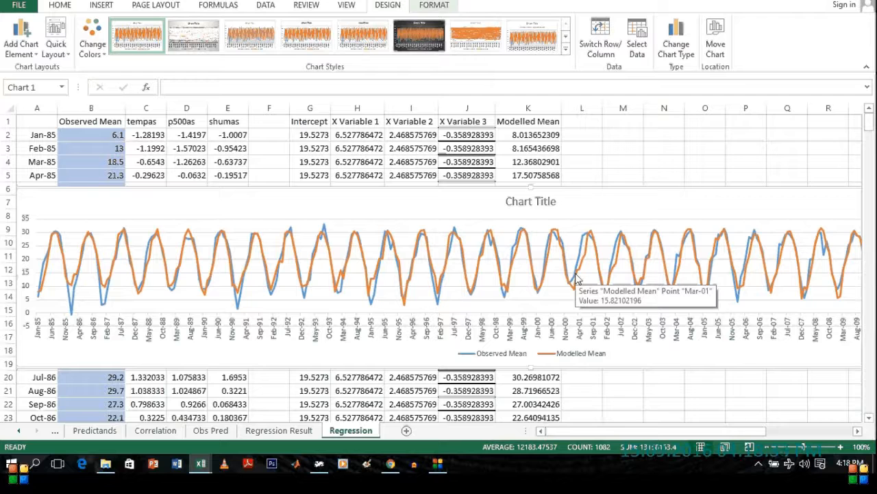
mouse_move(626, 253)
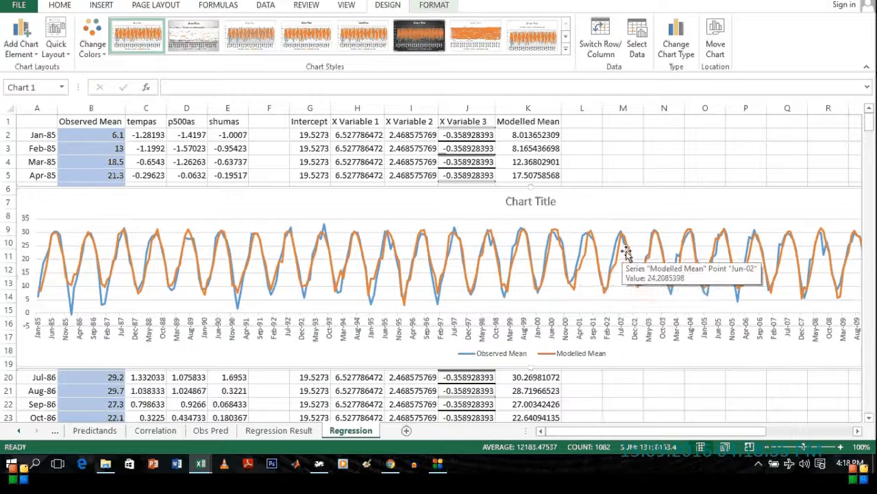
Delete the observed versus modelled line chart from the Regression sheet
right_click(648, 209)
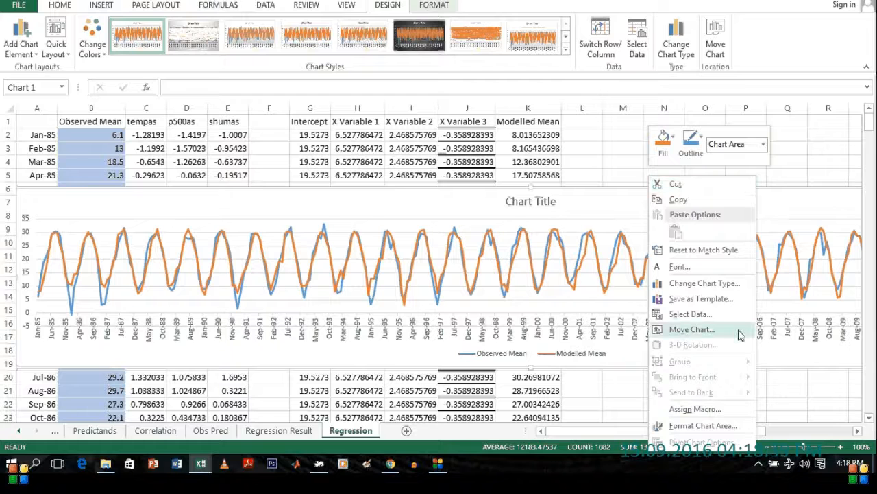
key(Escape)
key(Delete)
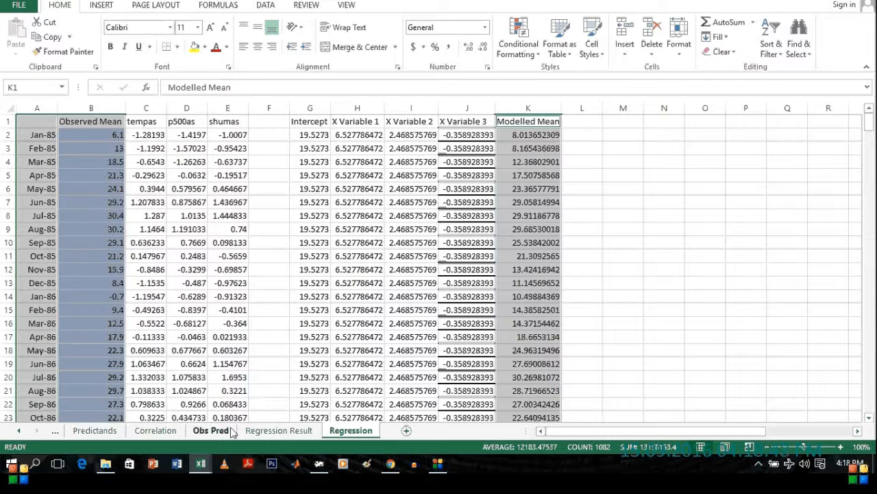
click(157, 108)
drag(157, 107, 215, 108)
click(209, 123)
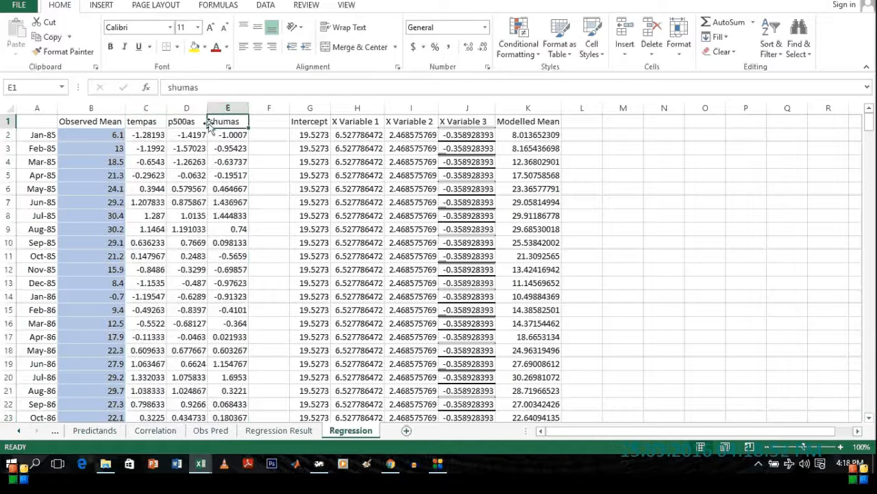
Copy the tempas, p500as and shumas columns (AC, AW and BB) from the Predictands sheet into a new worksheet starting at A1
click(55, 431)
click(192, 432)
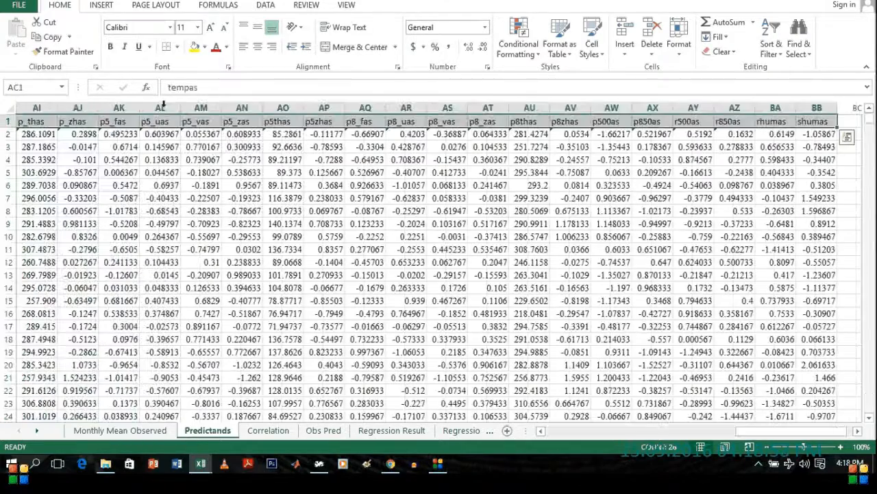
drag(788, 431, 740, 433)
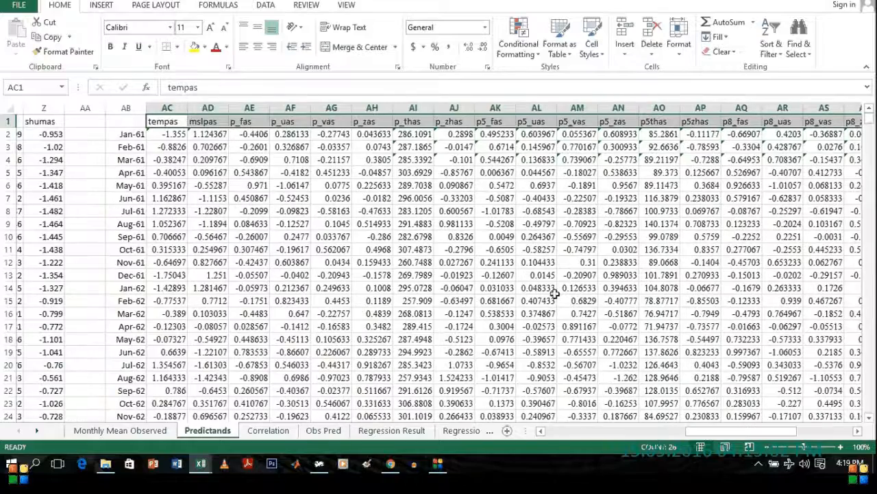
click(170, 108)
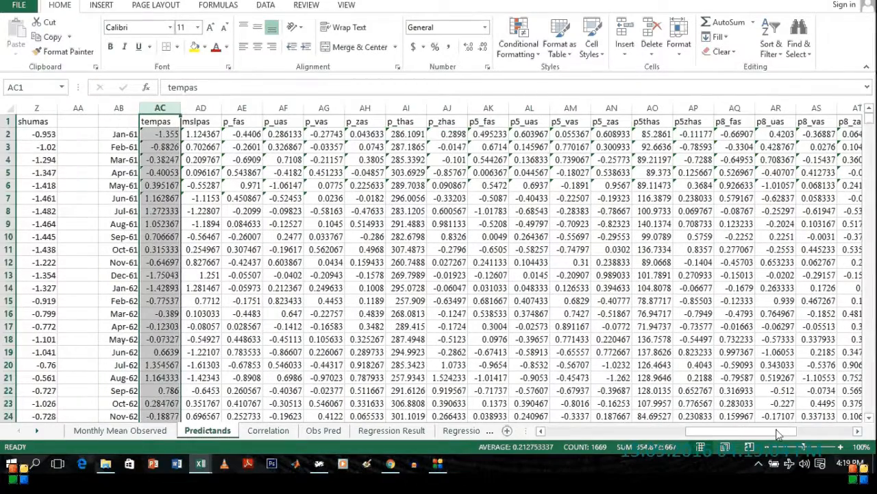
click(803, 435)
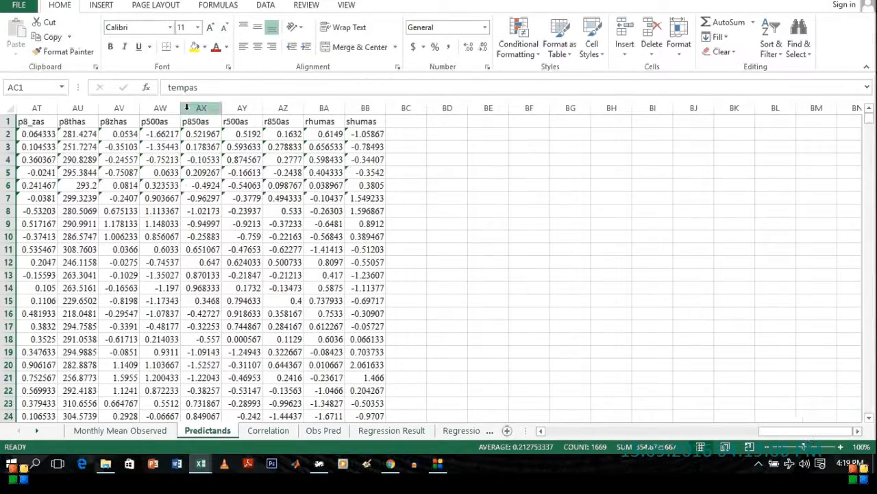
click(160, 107)
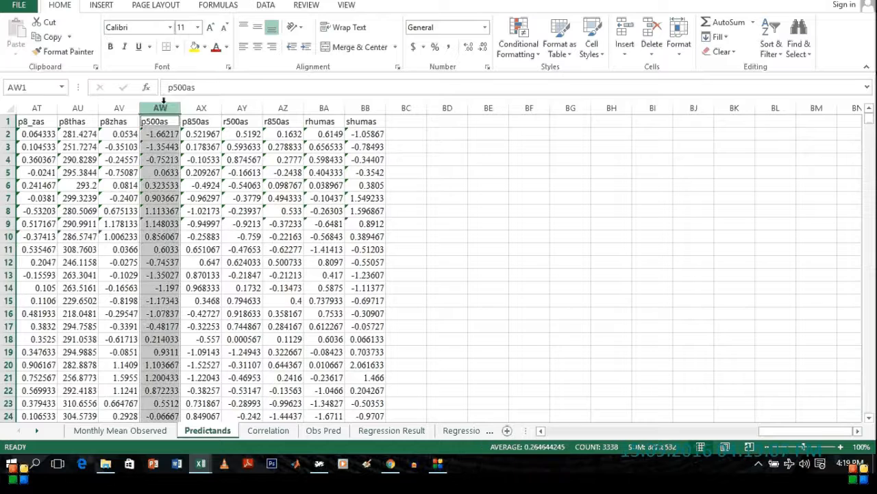
ctrl+click(363, 107)
key(ctrl+c)
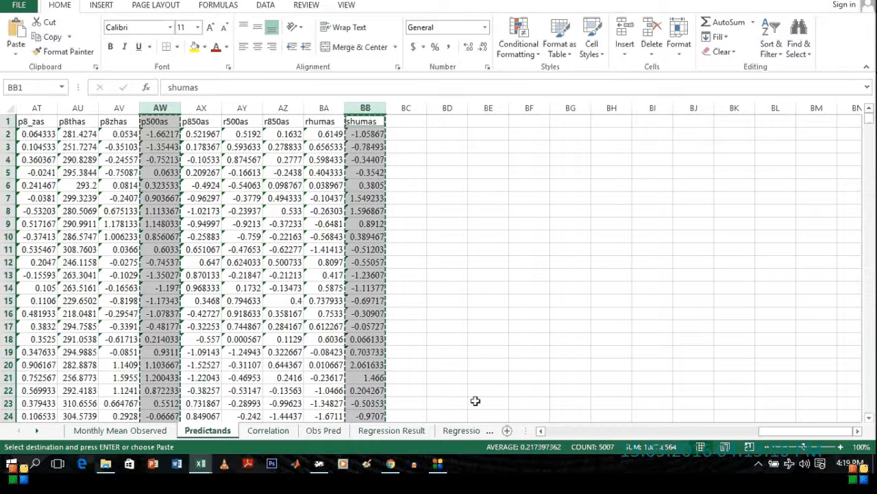
click(507, 430)
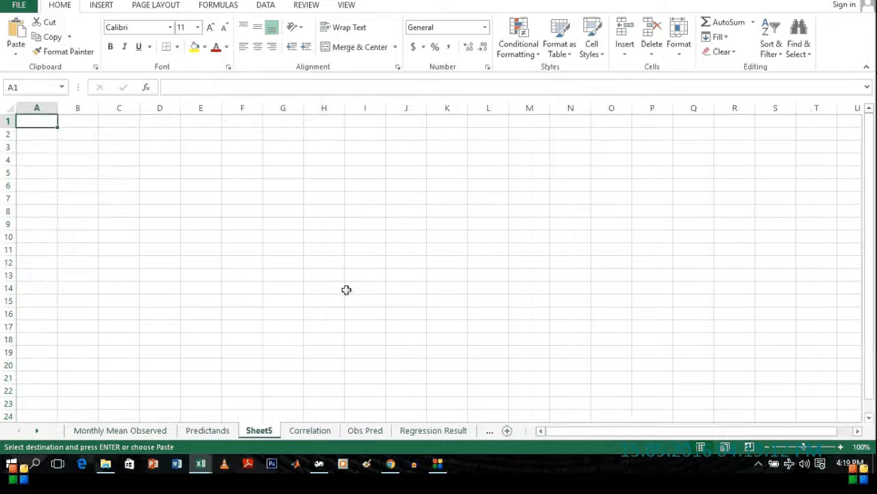
key(ctrl+v)
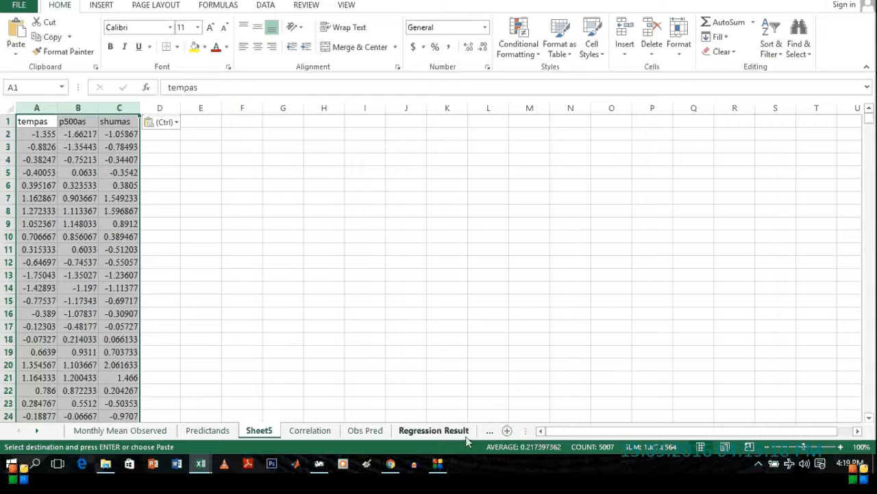
Switch to SDSM, look over its Summary Statistics, Frequency Analysis and Scenario Generator screens, and return to the Excel workbook
click(319, 467)
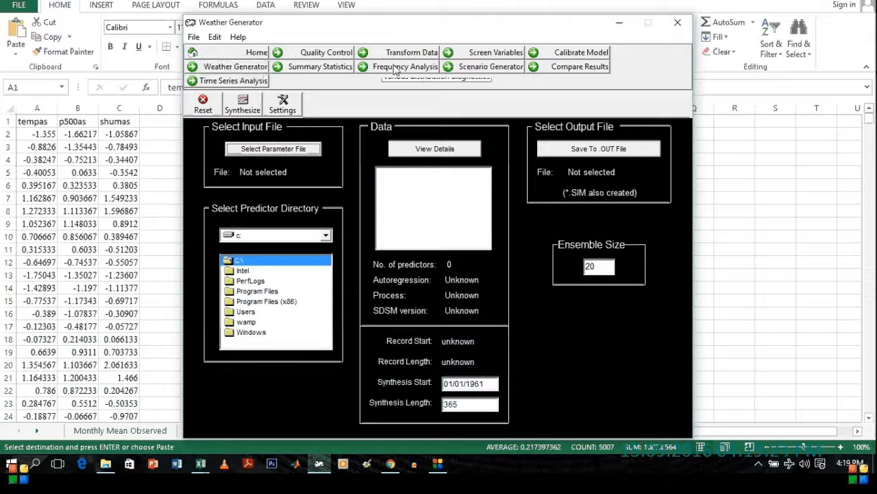
click(319, 66)
click(412, 68)
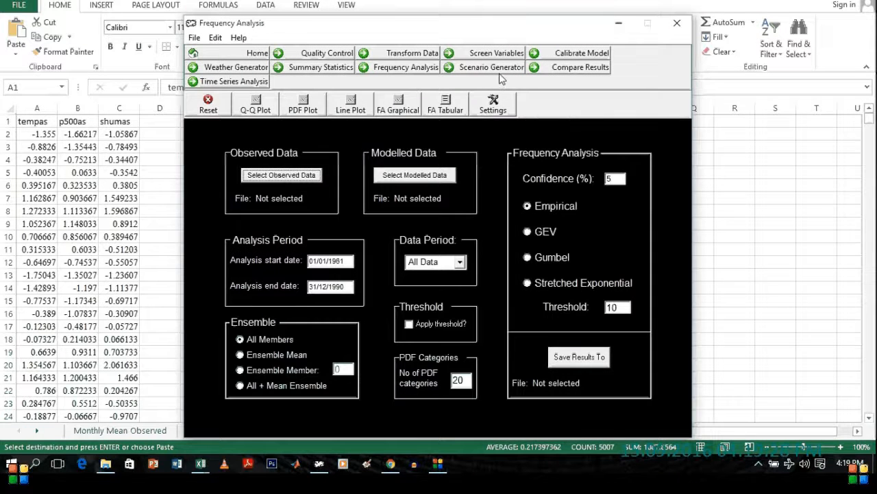
click(495, 68)
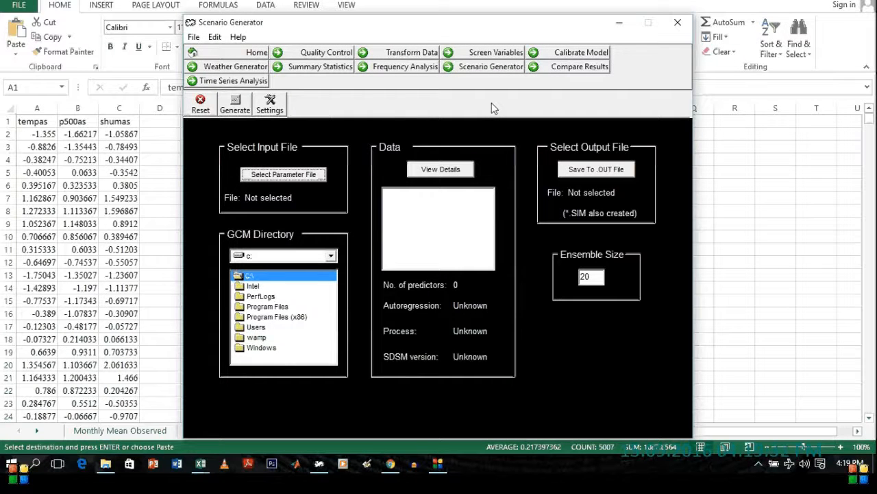
click(317, 69)
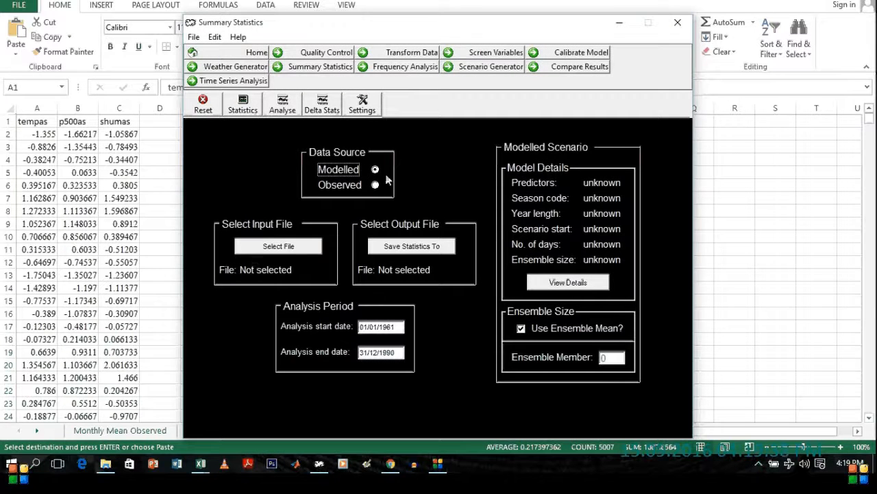
click(619, 22)
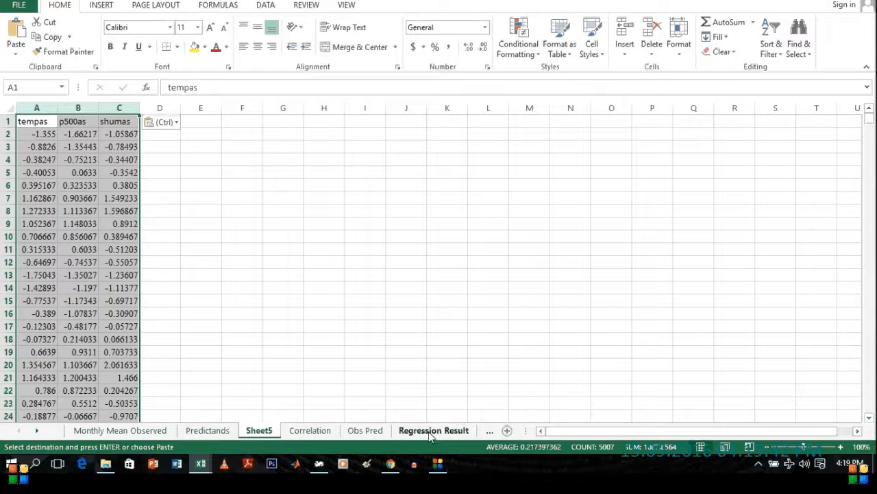
Review the Observed Mean and Modelled Mean columns on the Regression sheet down to their last data row
click(489, 431)
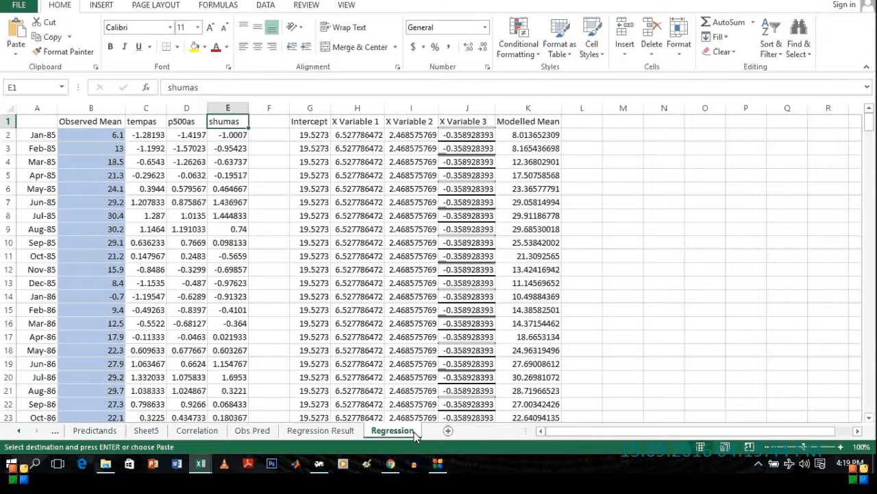
click(96, 147)
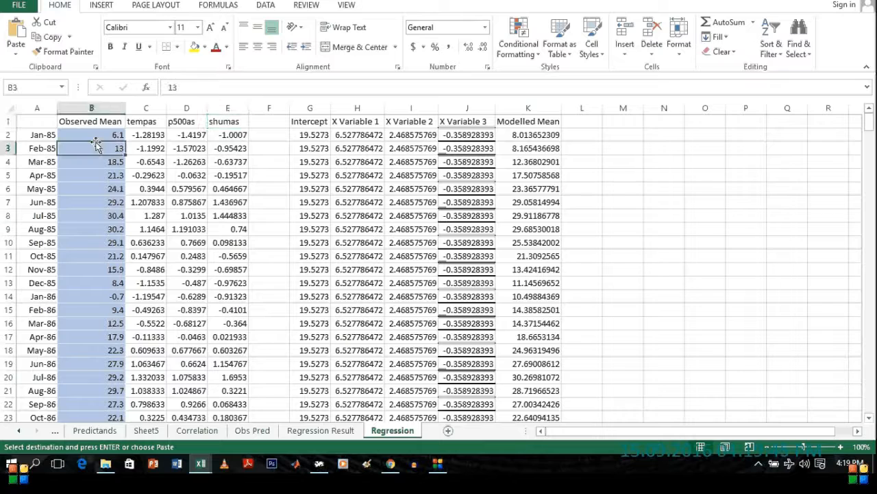
click(547, 165)
scroll(327, 389, down, 20)
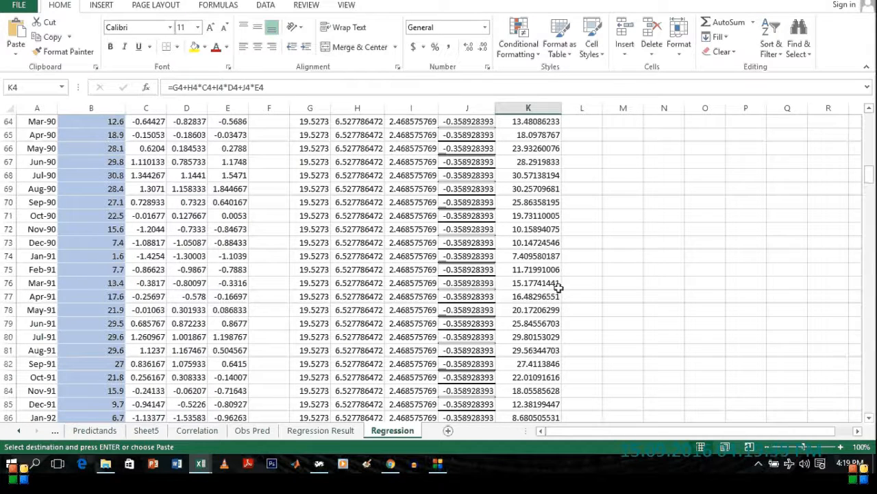
click(541, 271)
key(ctrl+Down)
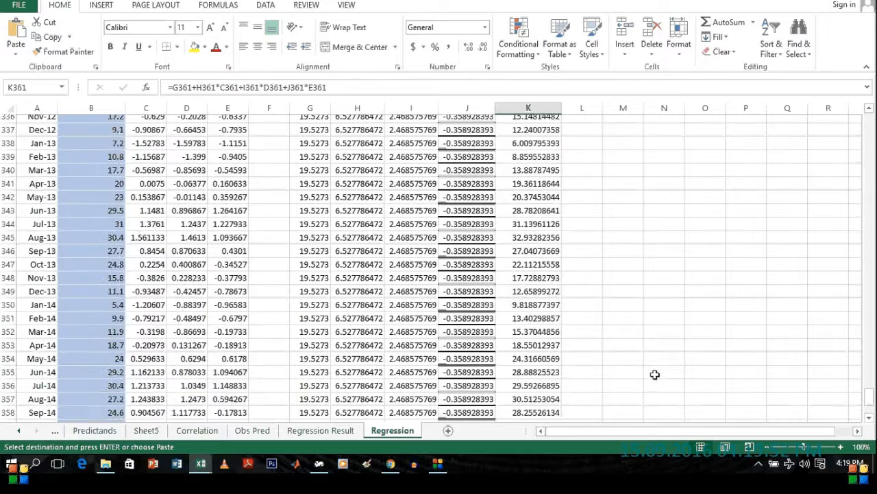
Calculate the average of the Observed Mean values B2:B361 in cell B362
key(Left)
key(Left)
key(Left)
key(Left)
key(Left)
key(Left)
key(Left)
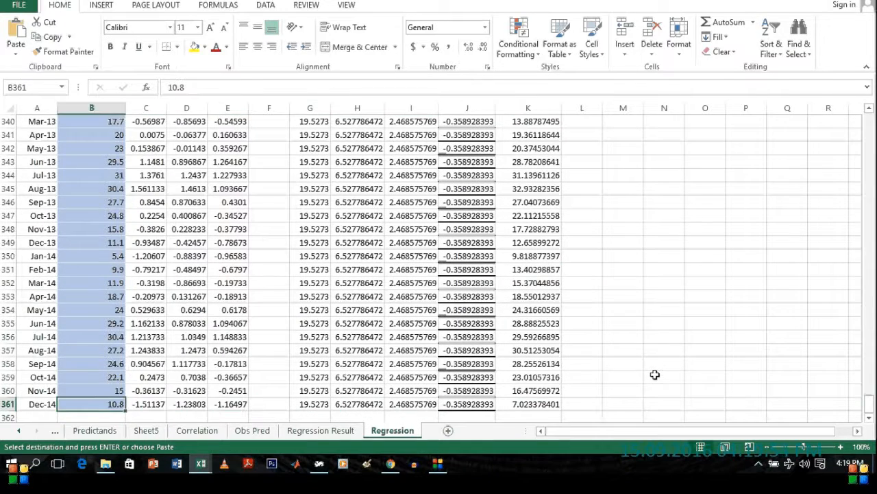
key(Down)
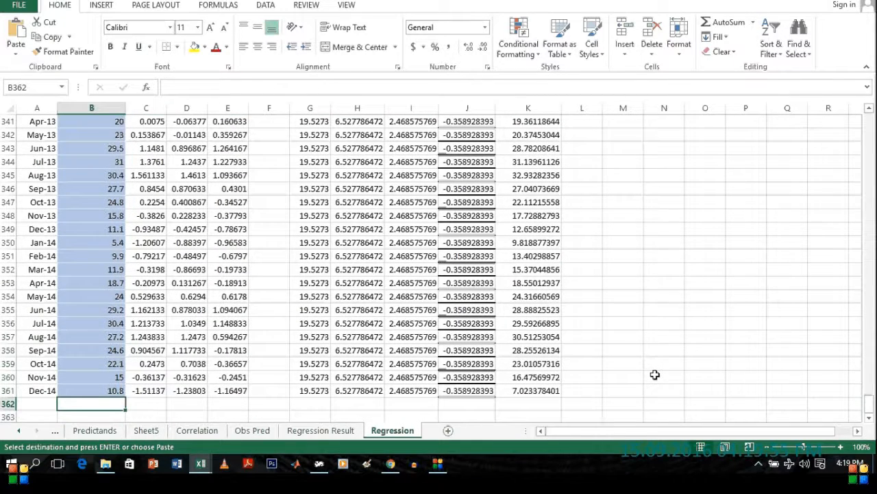
text(=average()
key(Up)
key(ctrl+shift+Up)
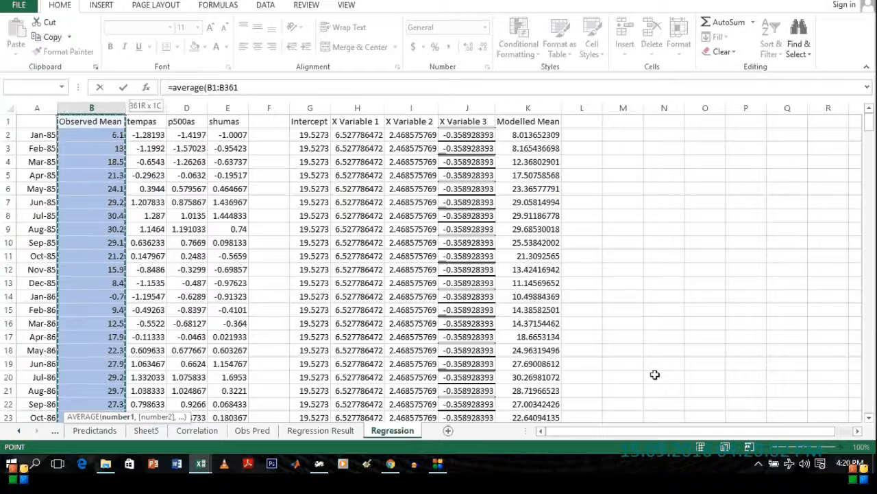
key(shift+Down)
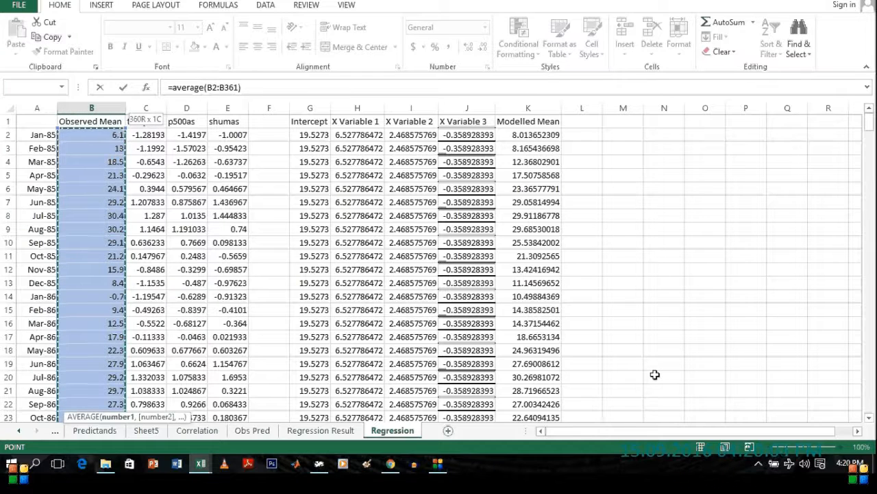
key(Return)
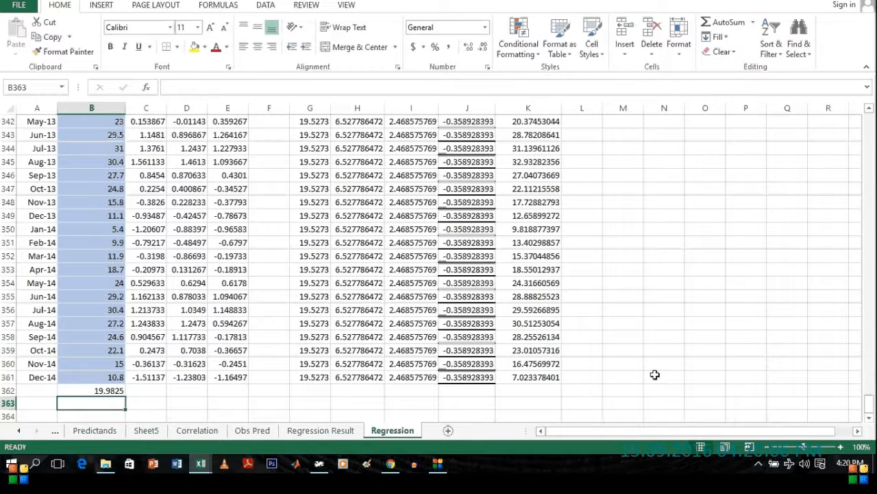
Calculate the average of the Modelled Mean values K2:K361 in cell K362
click(545, 389)
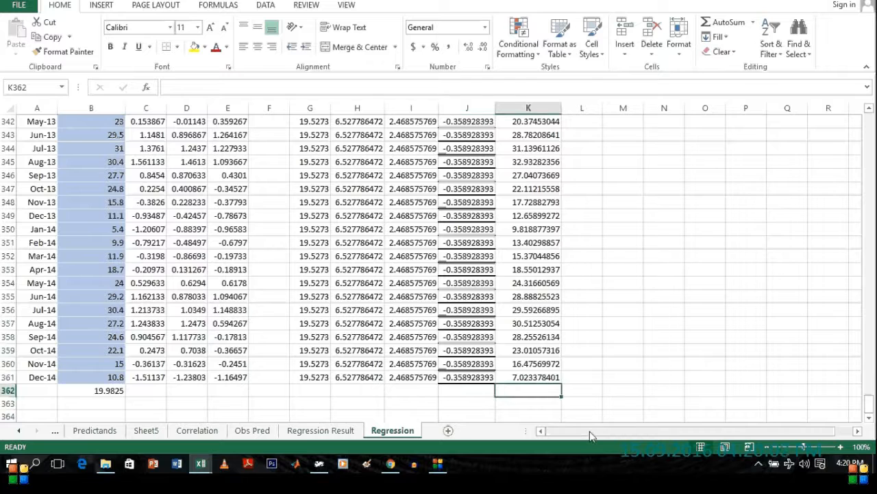
text(=av)
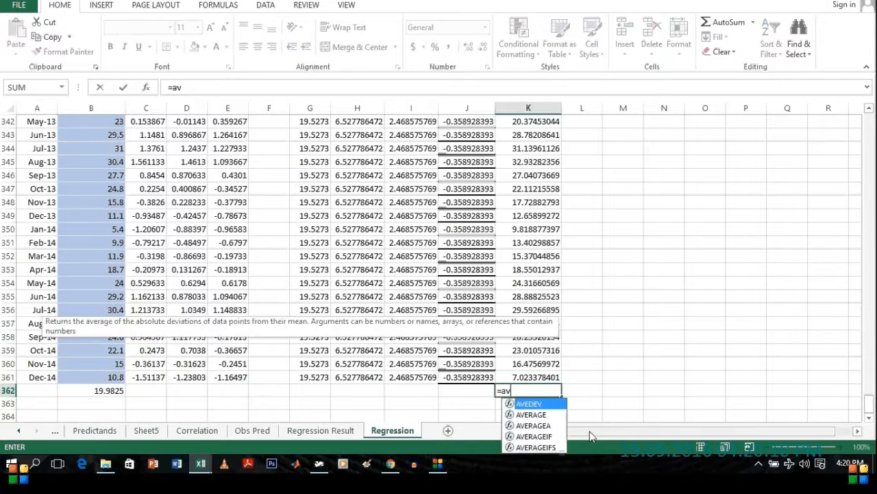
text(erage()
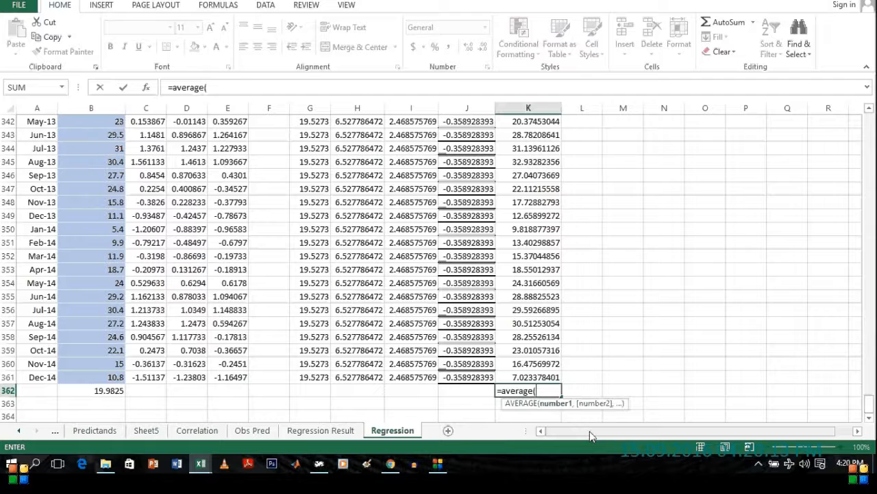
key(shift+Up)
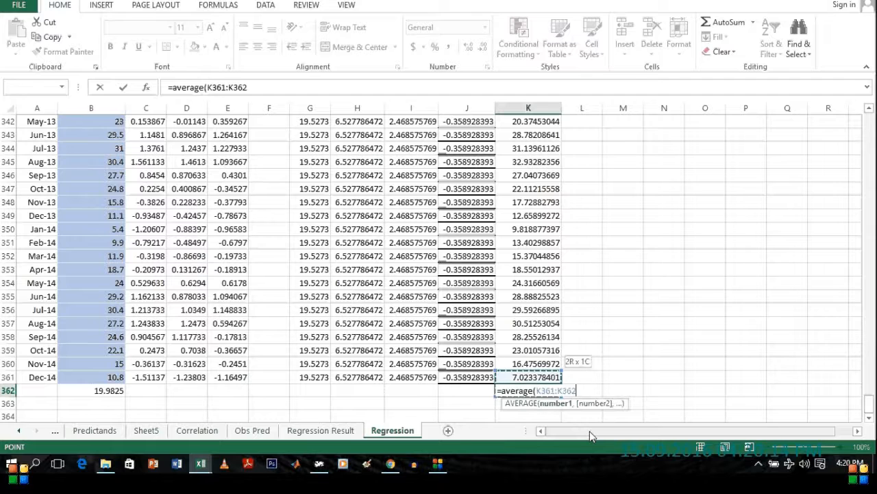
key(shift+Down)
key(Up)
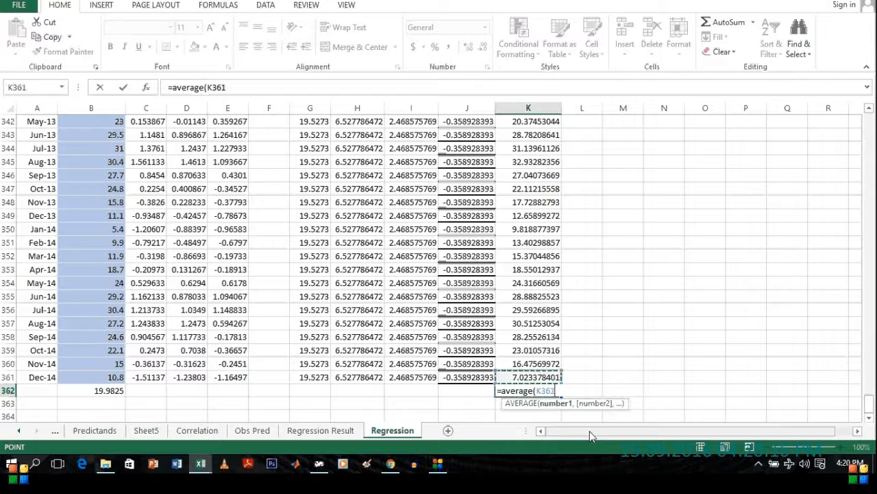
key(ctrl+shift+Up)
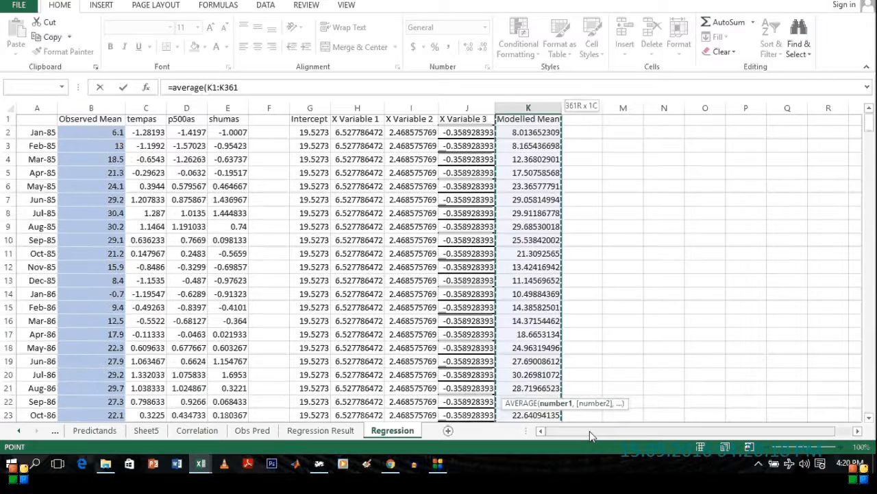
key(shift+Down)
key(Return)
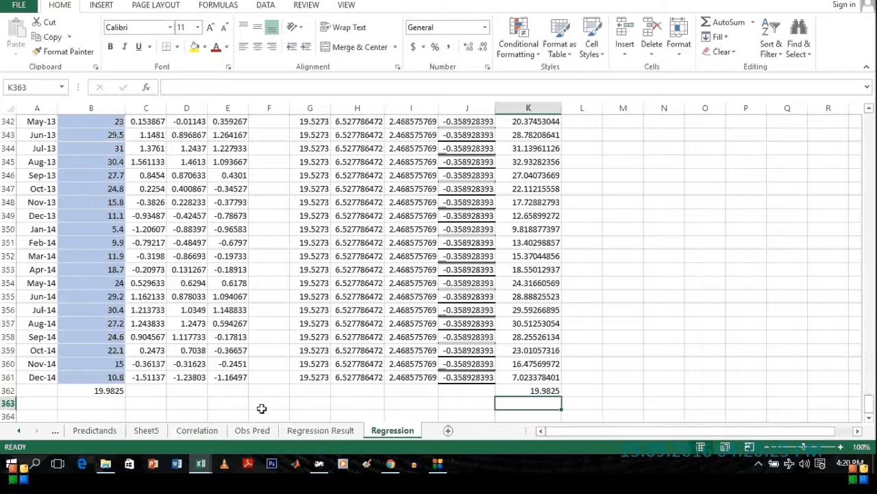
Calculate the population standard deviation of the Observed Mean values B2:B361 in cell B363 with STDEV.P
scroll(205, 370, down, 1)
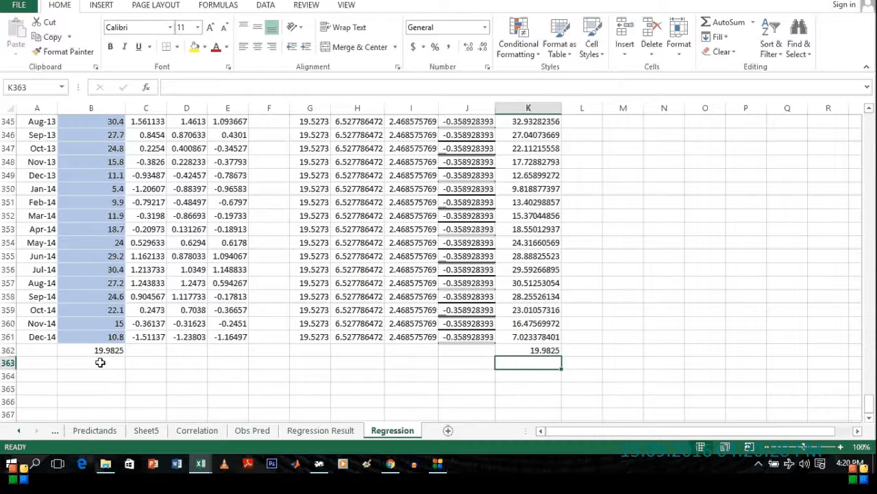
click(101, 365)
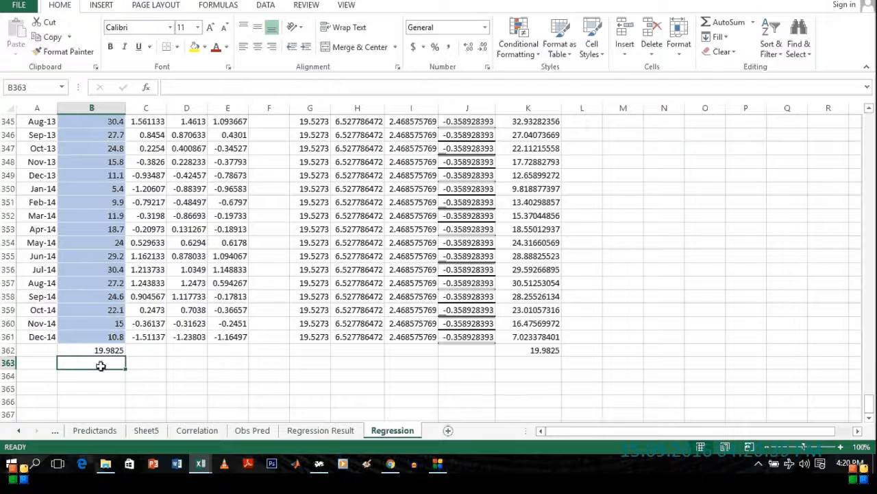
text(=sd)
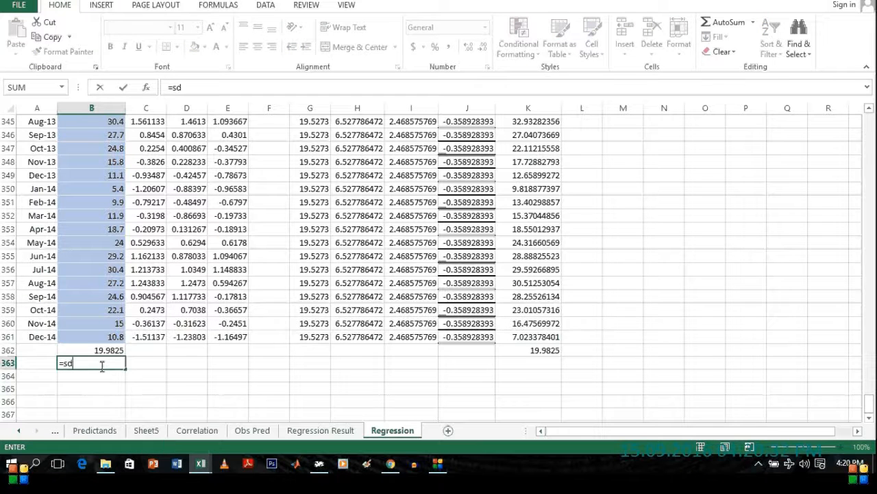
key(BackSpace)
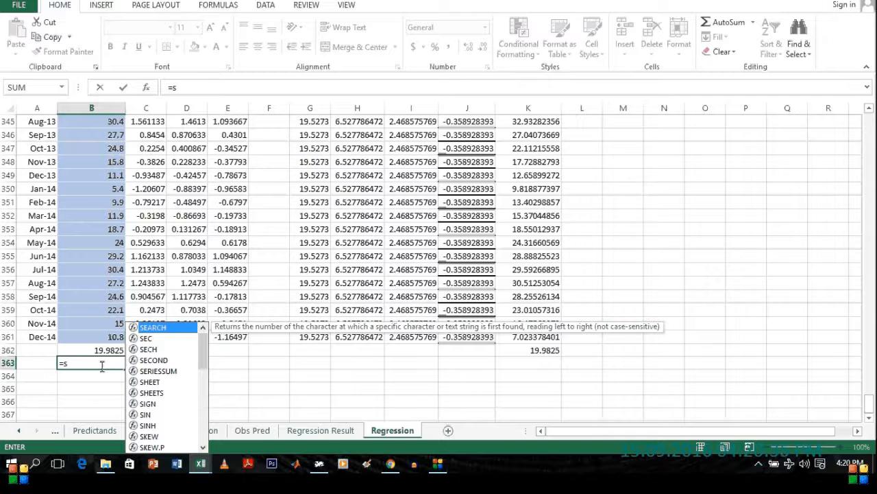
key(BackSpace)
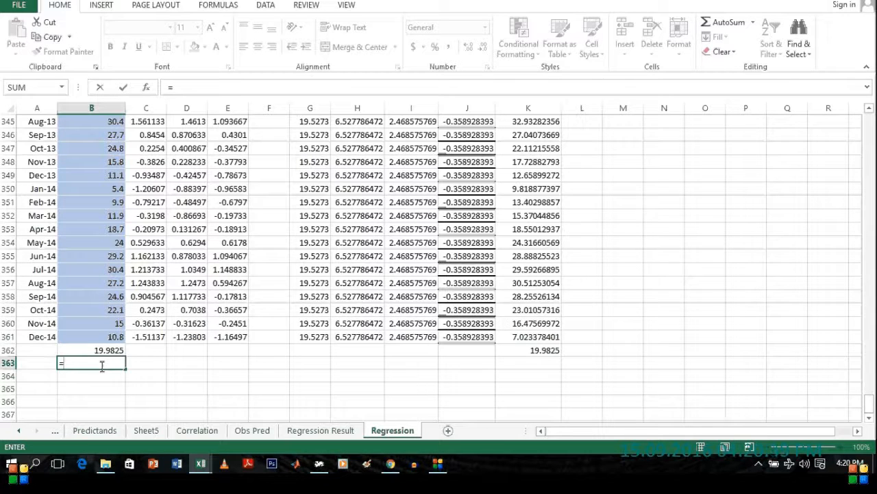
text(sta)
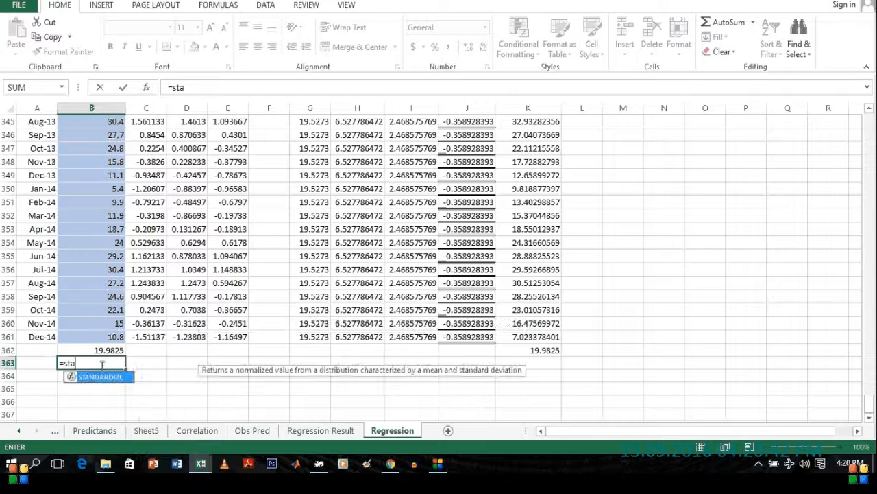
key(BackSpace)
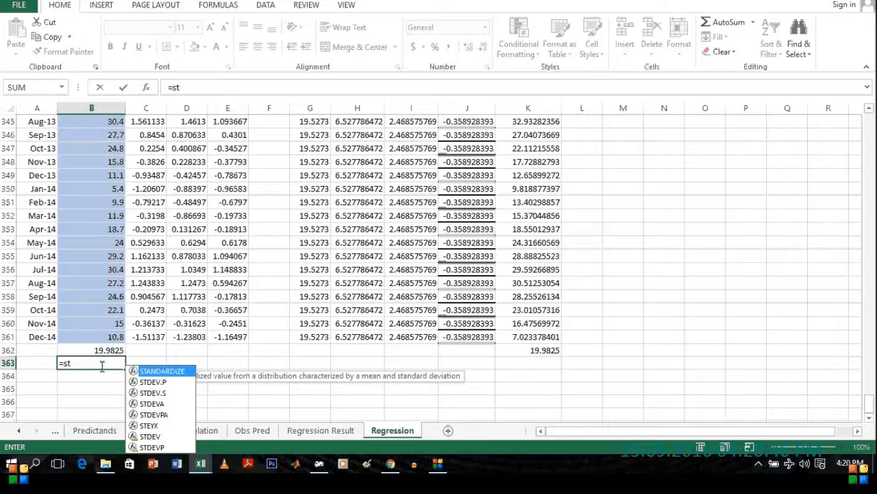
key(Down)
key(Down)
key(Down)
key(Up)
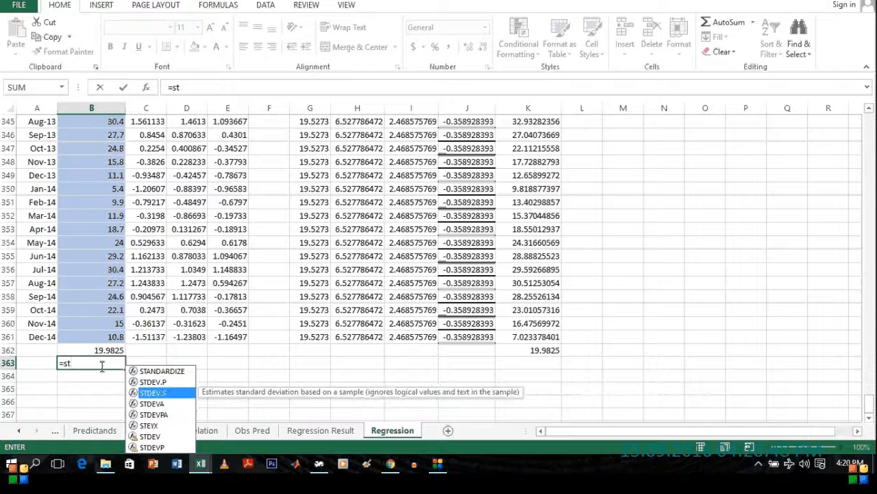
key(Up)
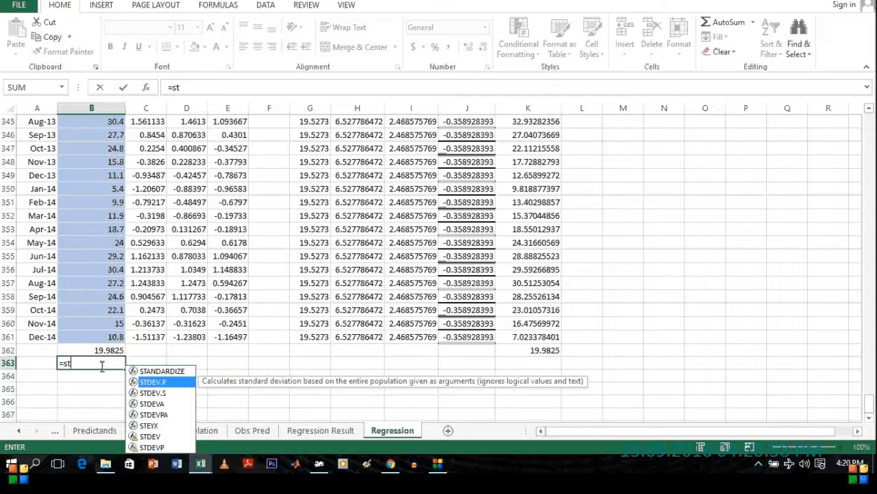
text(dev.p()
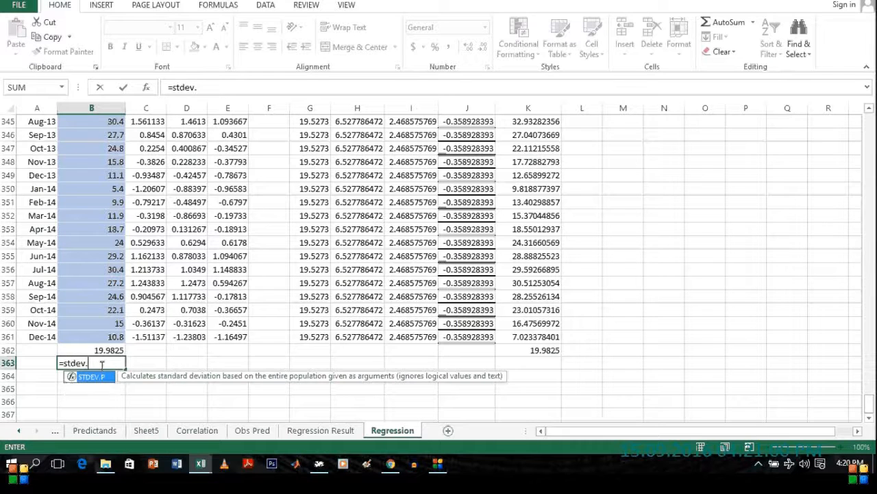
key(Up)
key(Up)
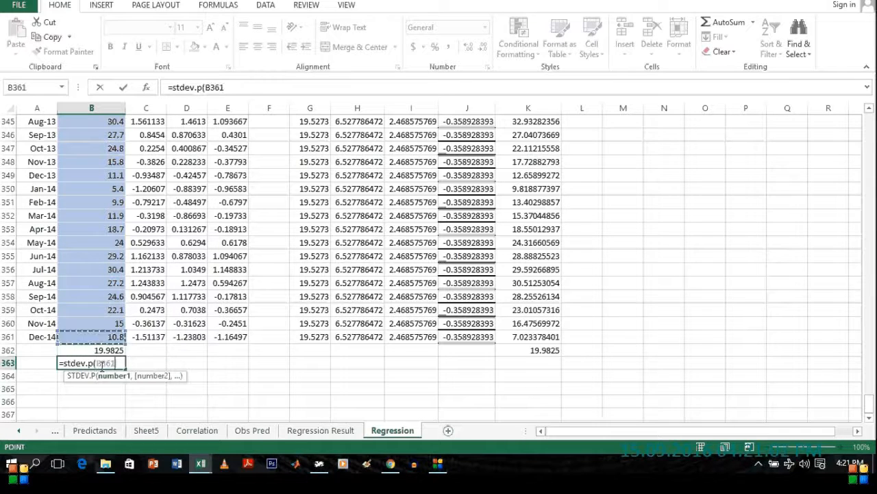
key(ctrl+shift+Up)
key(shift+Down)
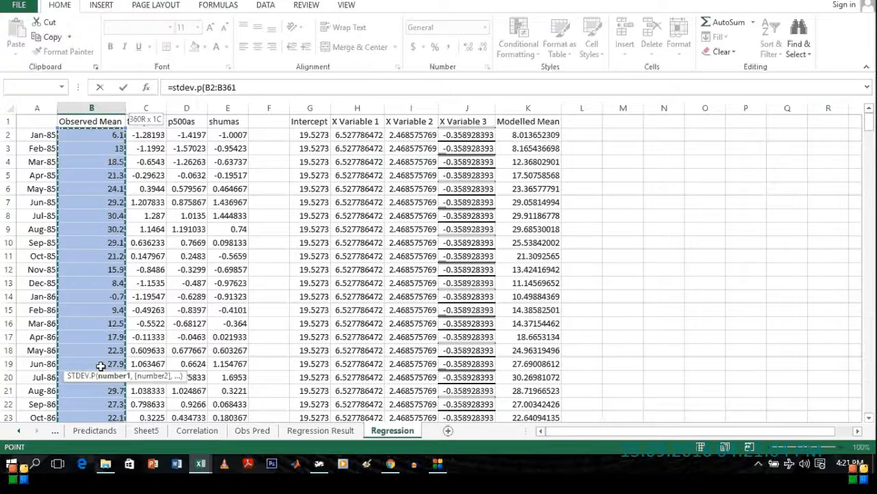
text())
key(ctrl+Return)
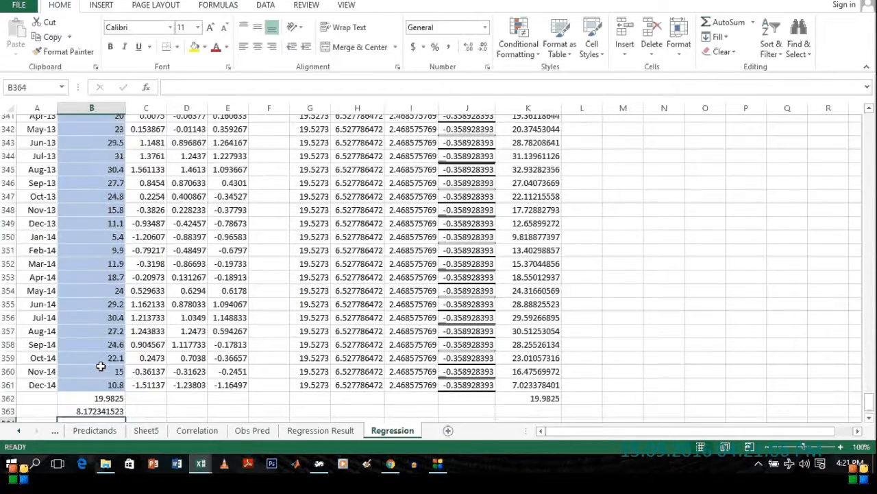
Copy the standard deviation formula from B363 to K363 for the Modelled Mean column
key(ctrl+c)
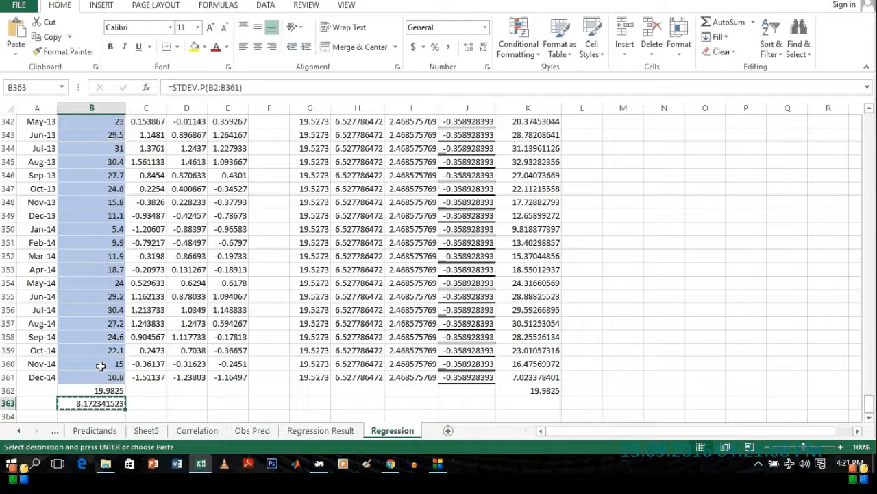
key(Right)
key(Right)
key(Right)
key(Right)
key(Right)
key(Right)
key(Right)
key(Right)
key(Right)
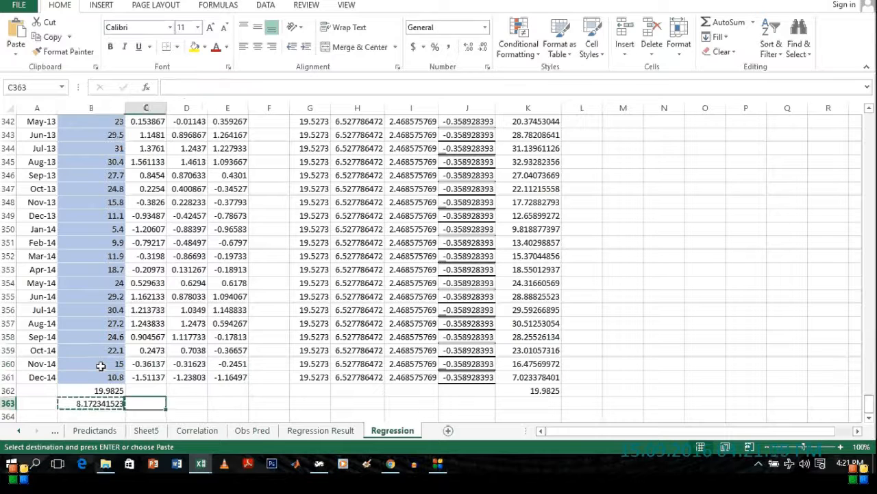
key(ctrl+v)
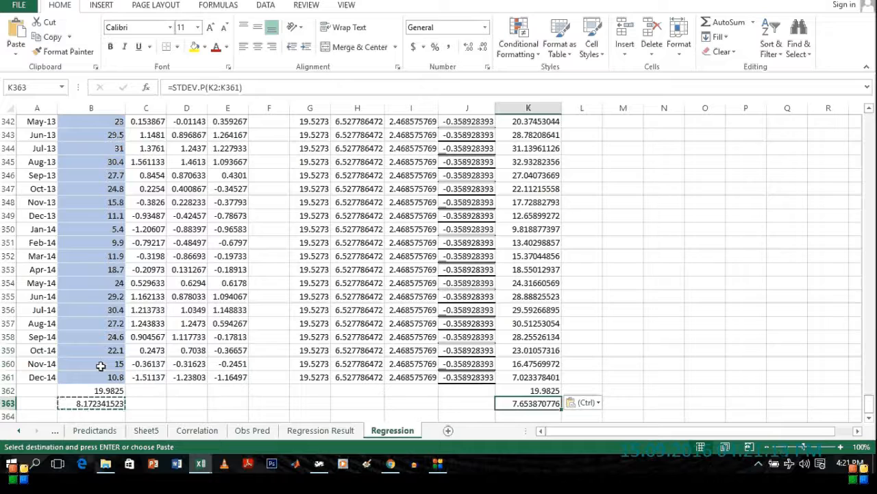
Calculate the maximum of the Observed Mean values B2:B361 in cell B364 with MAX
key(Down)
key(Left)
key(Left)
key(Left)
key(Left)
key(Left)
key(Left)
key(Left)
key(Left)
key(Left)
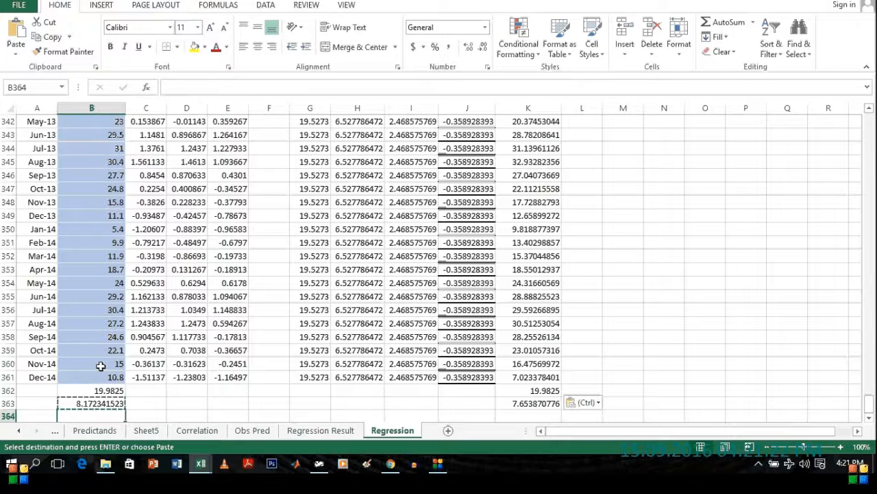
text(=ma)
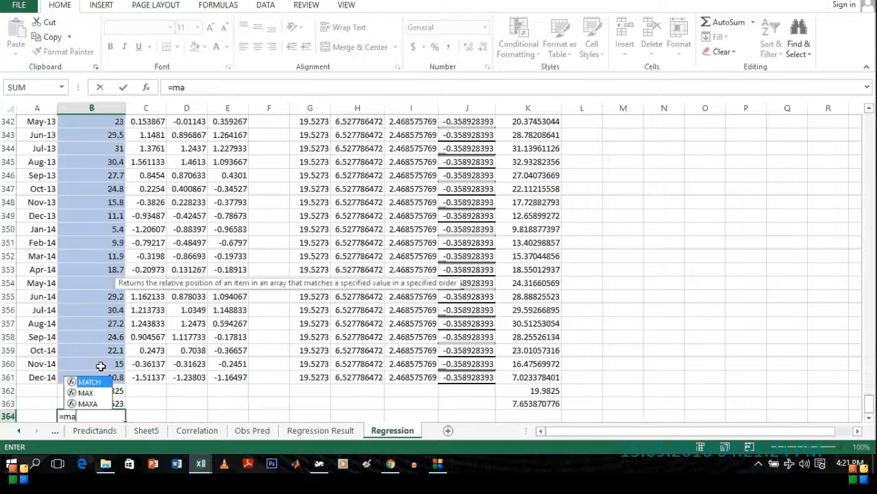
text(x()
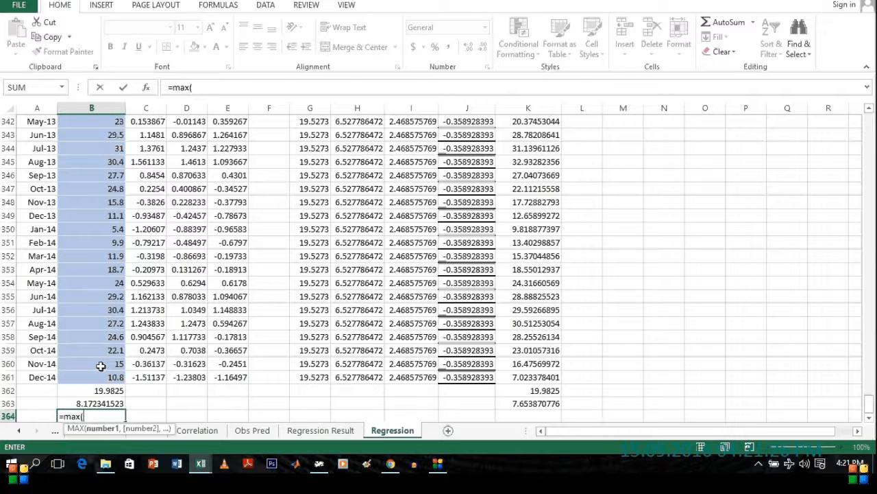
key(Up)
key(Up)
key(Up)
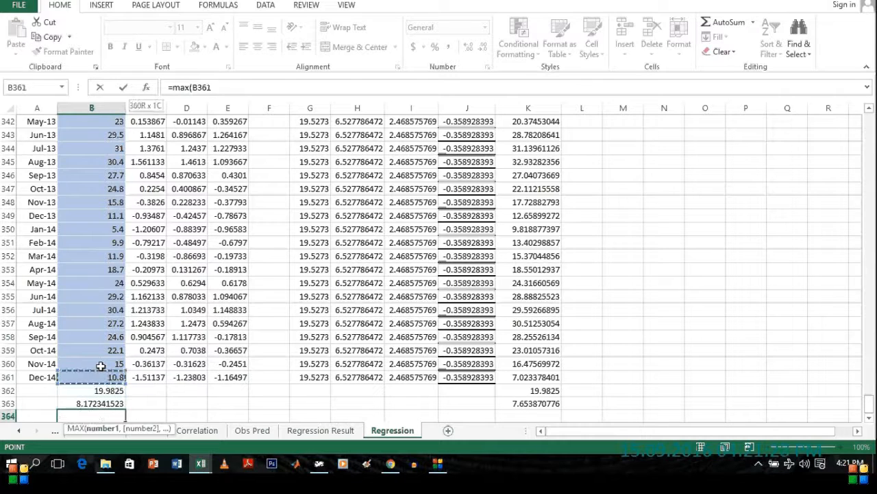
key(ctrl+shift+Up)
key(ctrl+shift+Down)
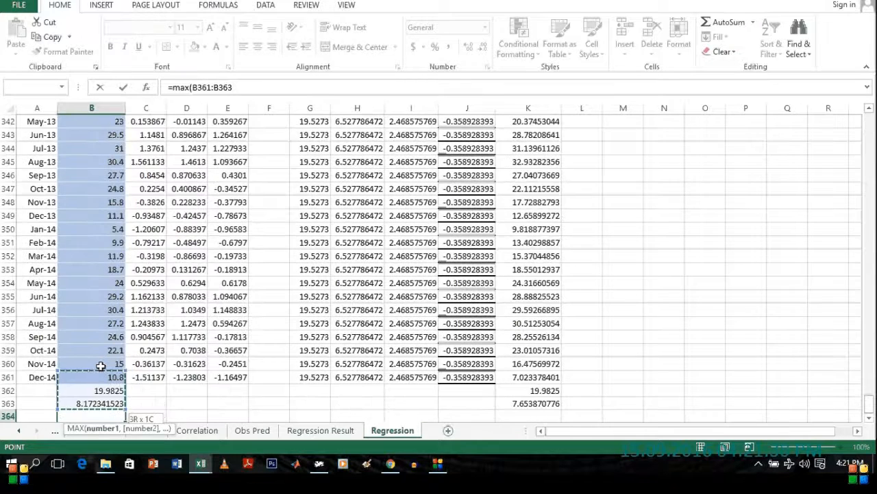
key(ctrl+shift+Up)
key(ctrl+shift+Down)
key(Up)
key(Up)
key(Down)
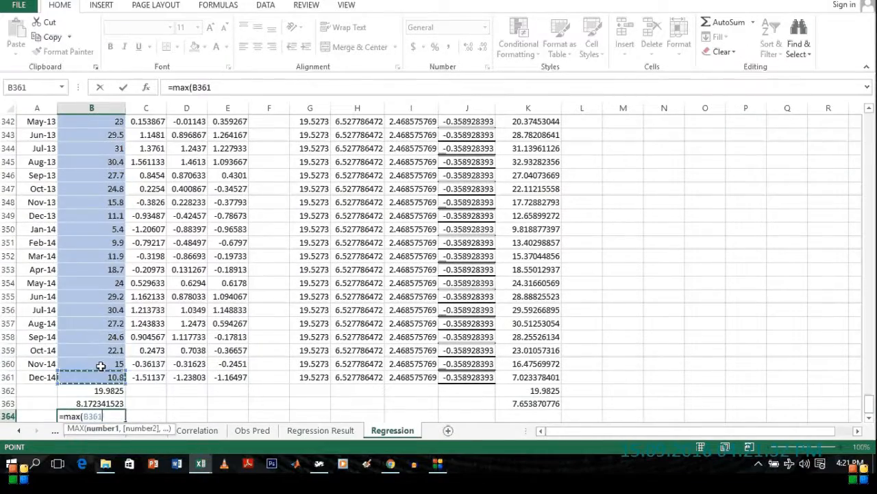
key(Down)
key(ctrl+shift+Up)
key(shift+Down)
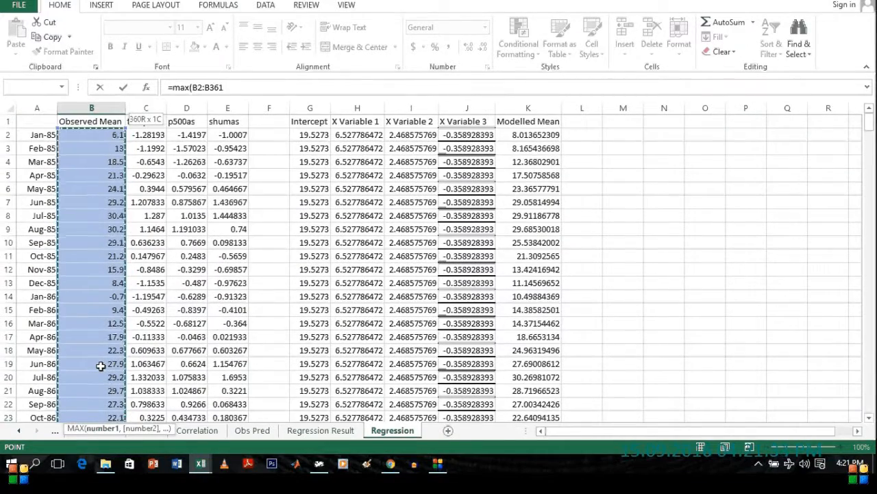
key(Return)
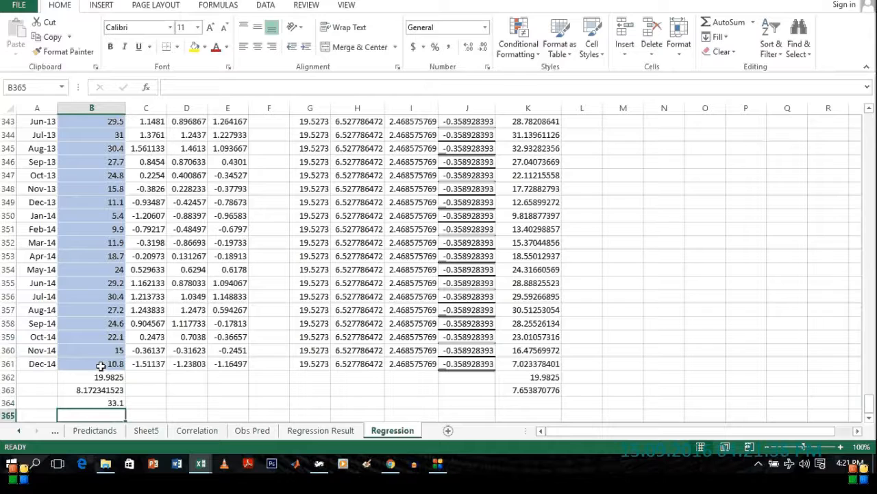
Calculate the minimum of the Observed Mean values B2:B361 in cell B365 with MIN
text(=min()
key(Up)
key(Up)
click(100, 365)
key(ctrl+shift+Up)
key(shift+Down)
text())
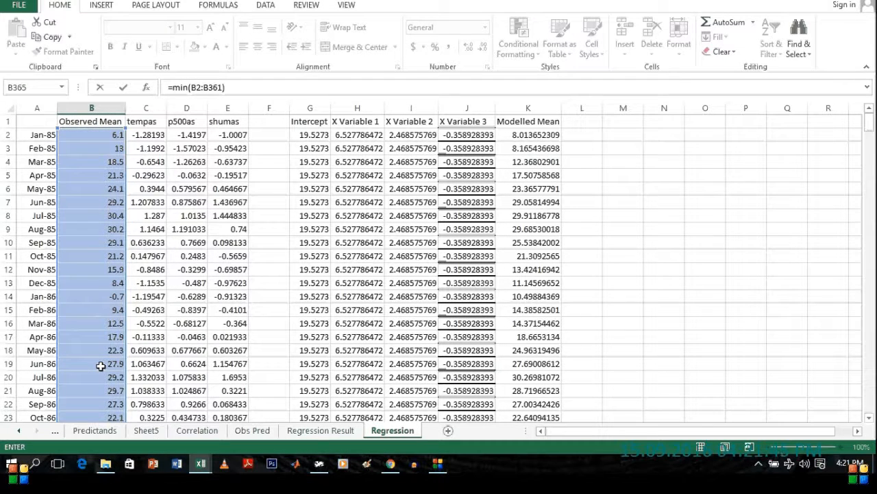
key(BackSpace)
key(Return)
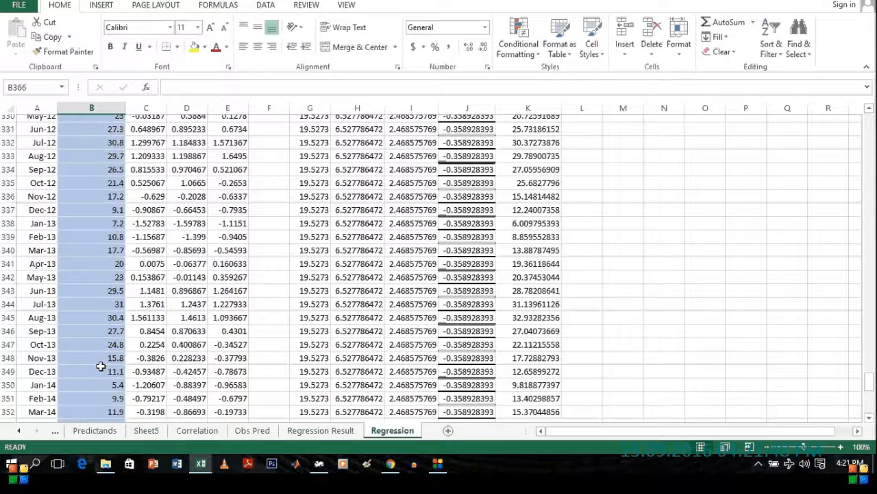
key(Up)
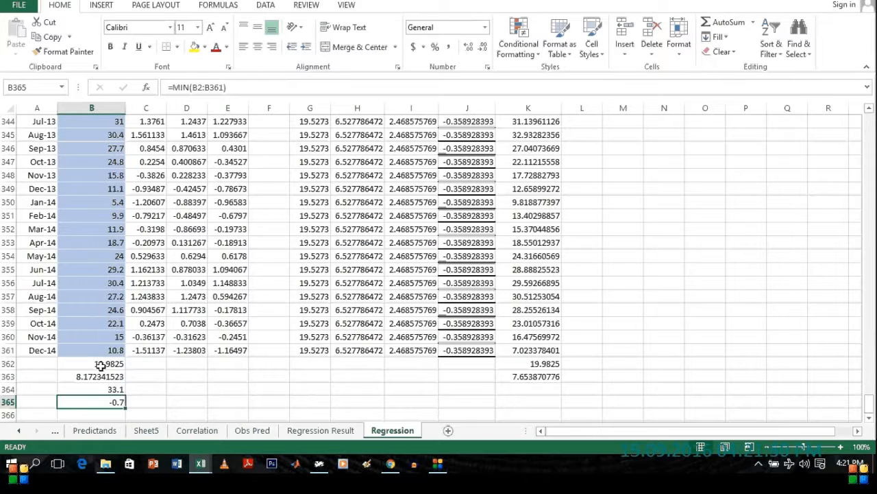
Copy the four summary formulas in B362:B365 to K362:K365 for the Modelled Mean column
drag(89, 364, 85, 402)
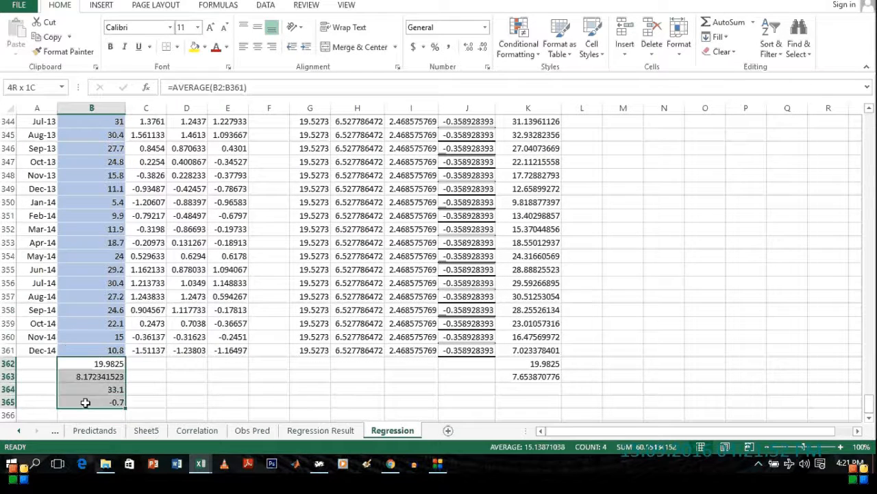
key(ctrl+c)
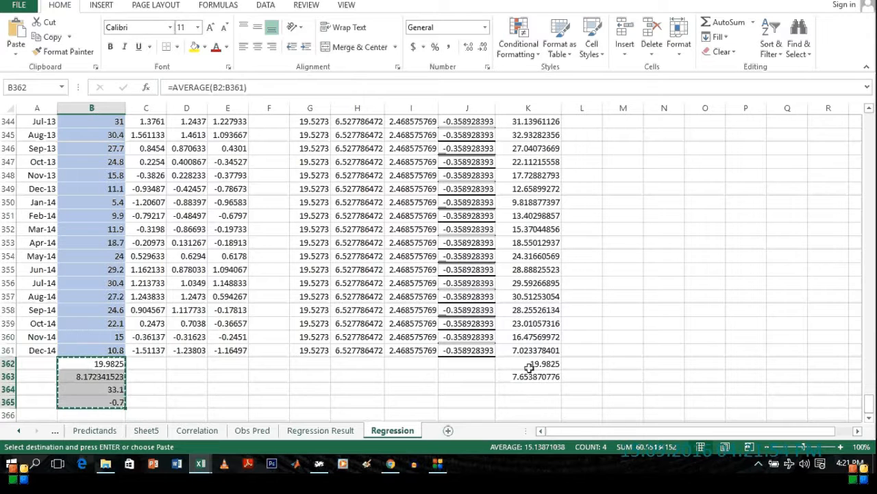
click(529, 366)
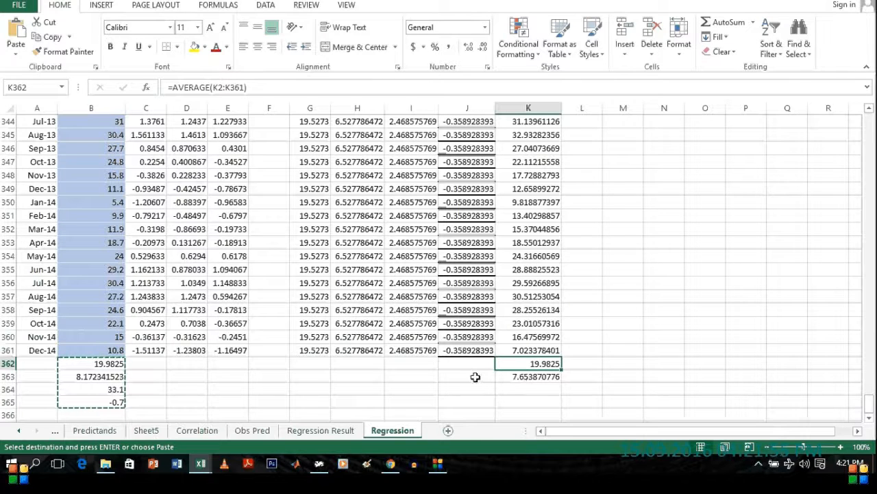
key(ctrl+v)
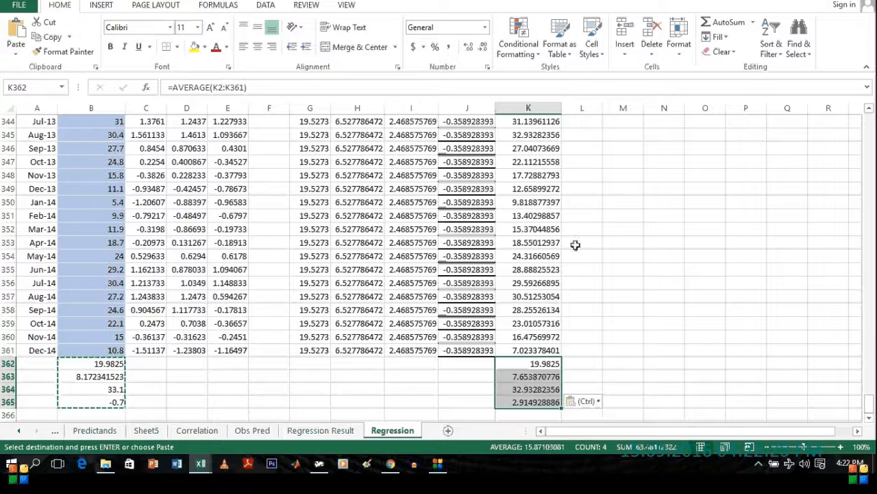
click(534, 255)
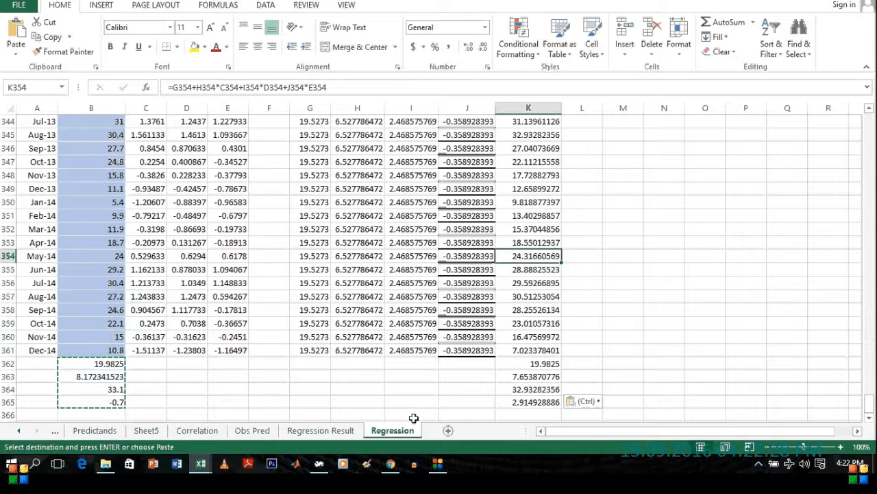
Switch to SDSM to view the Scenario Generator screen, and return to the Excel workbook
click(318, 463)
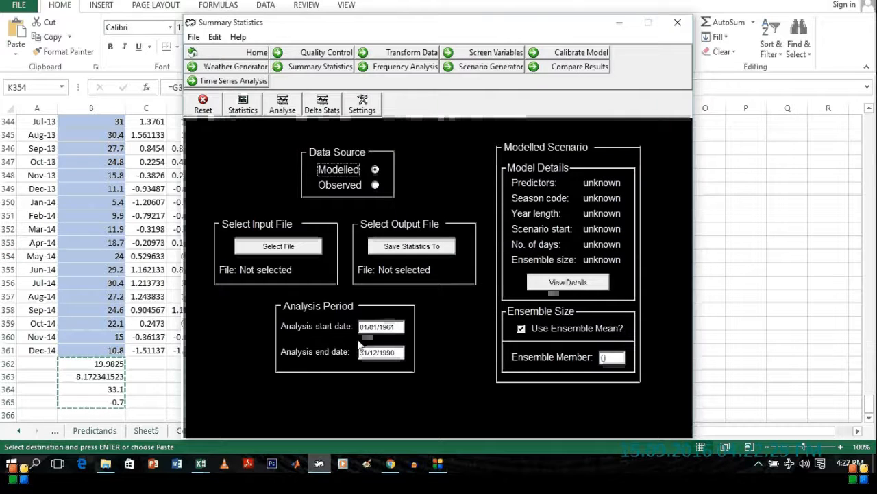
click(490, 69)
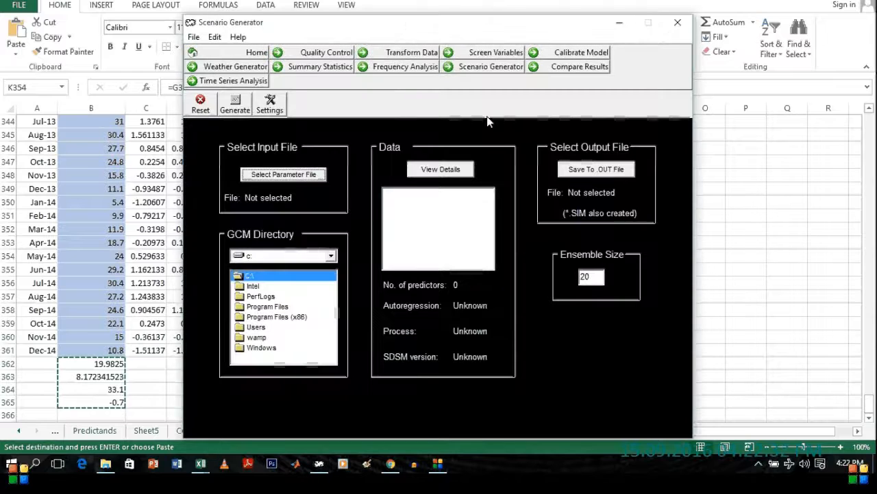
click(621, 26)
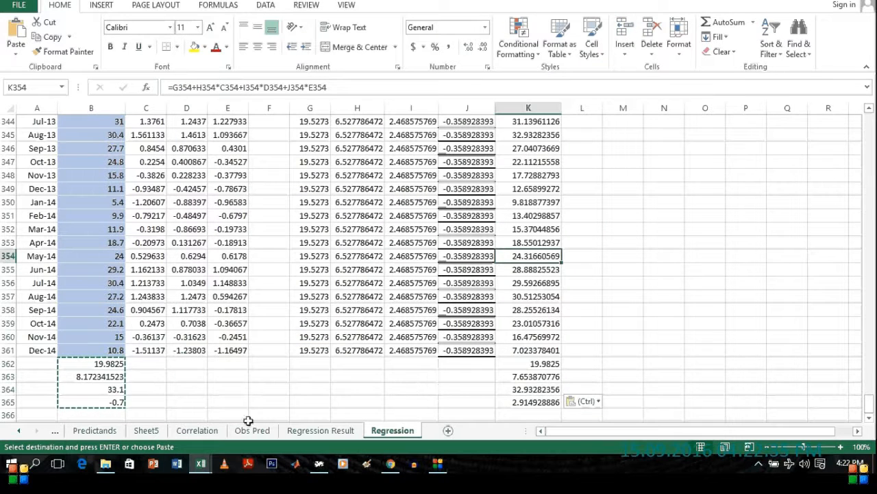
Rename Sheet5, which holds the tempas, p500as and shumas predictor columns, as Future Weather
click(96, 432)
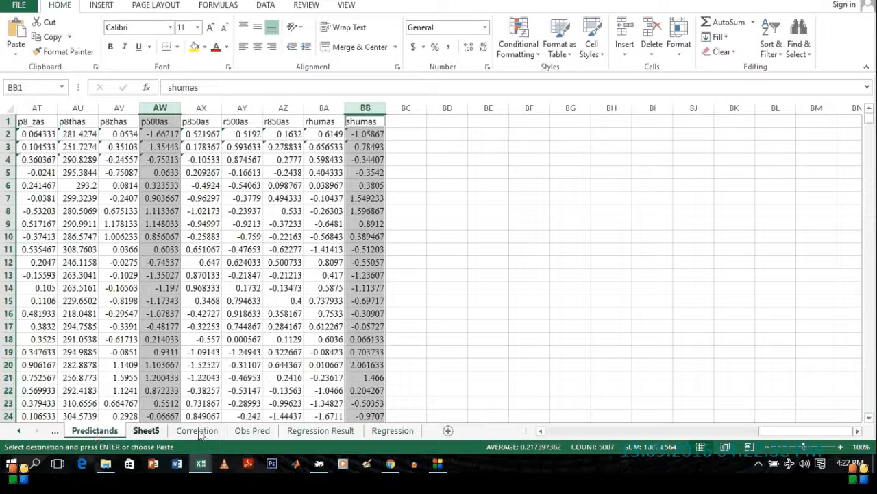
click(146, 431)
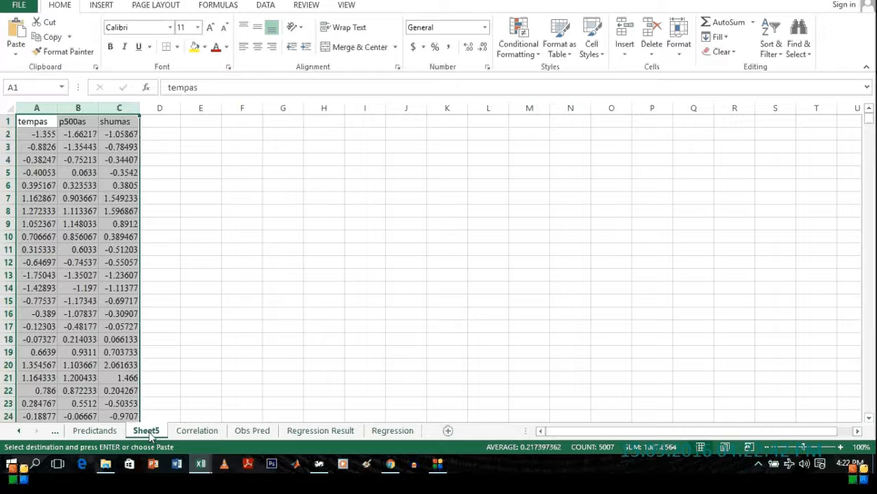
right_click(148, 431)
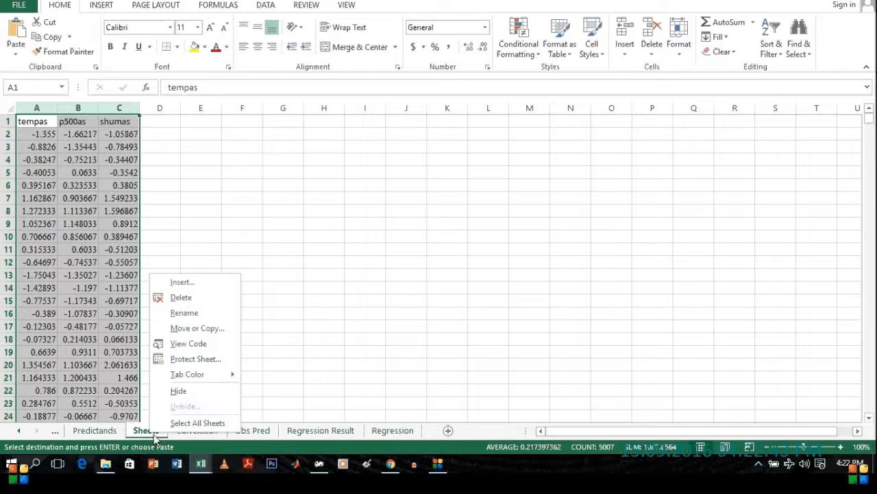
click(209, 315)
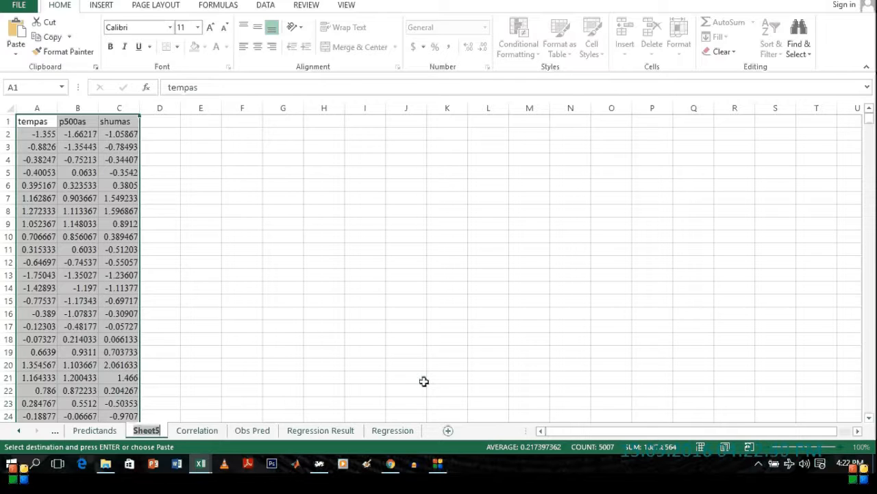
text(Futu)
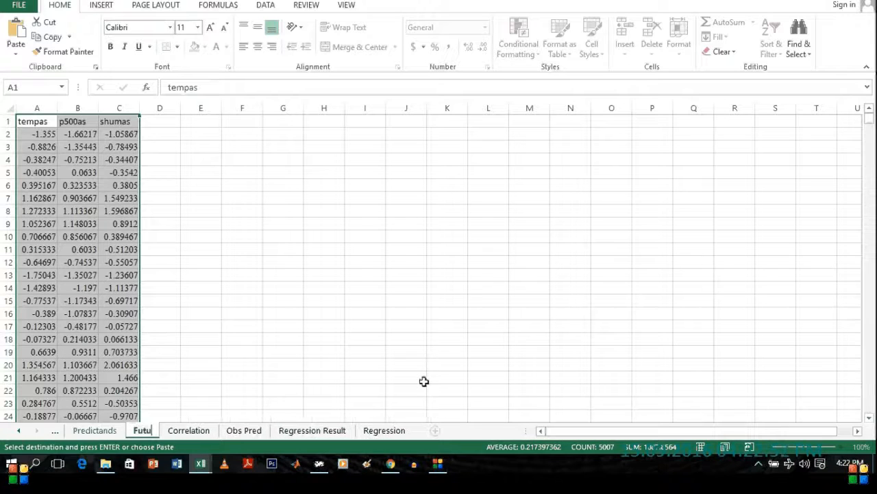
text(re W)
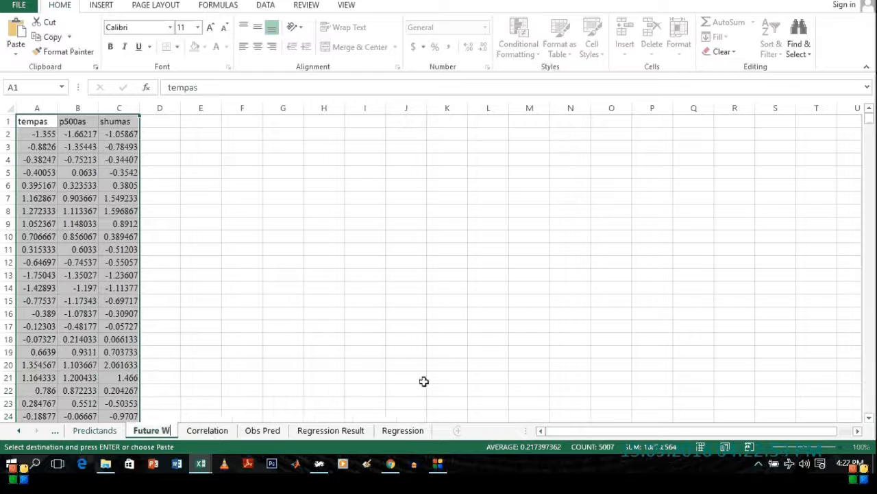
text(eather)
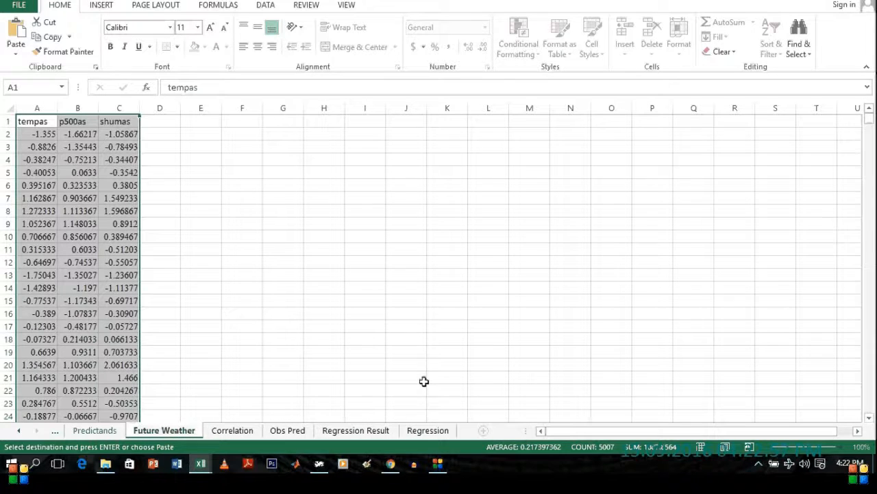
key(Return)
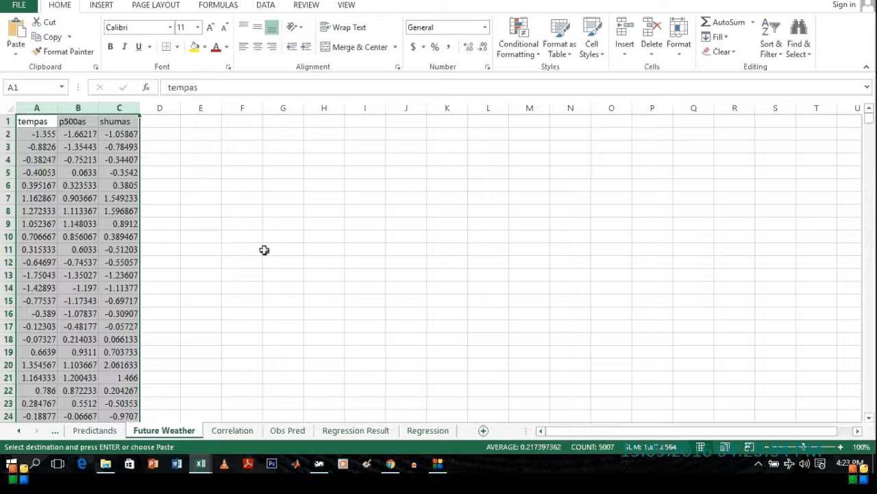
Copy the coefficient and Modelled Mean headings with their first data row, F1:K2, from the Regression sheet to D1 of Future Weather
click(421, 430)
click(467, 295)
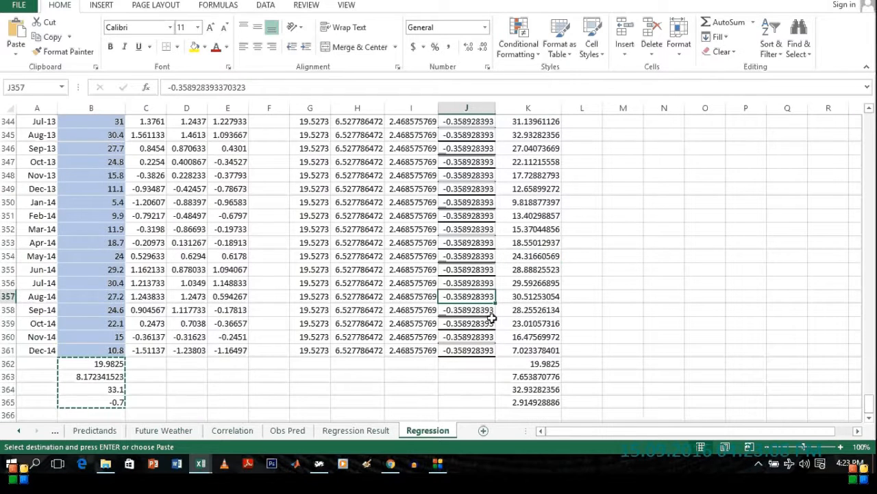
key(ctrl+Up)
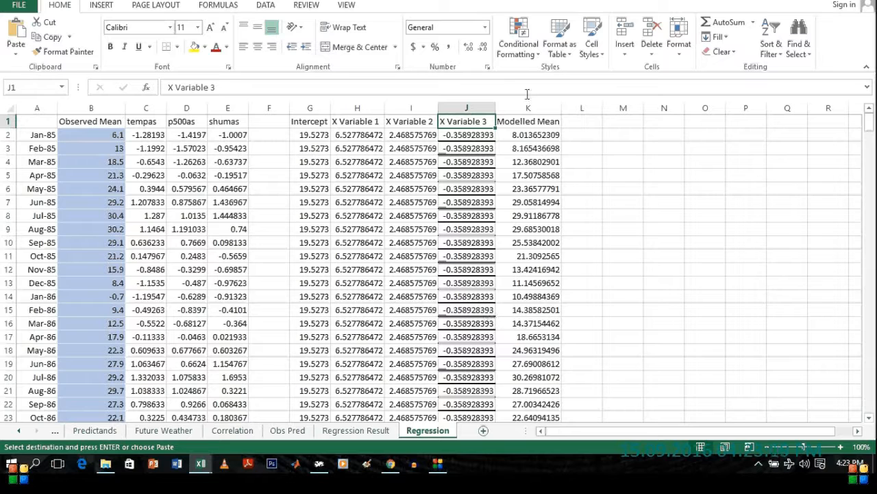
click(551, 135)
drag(436, 116, 280, 119)
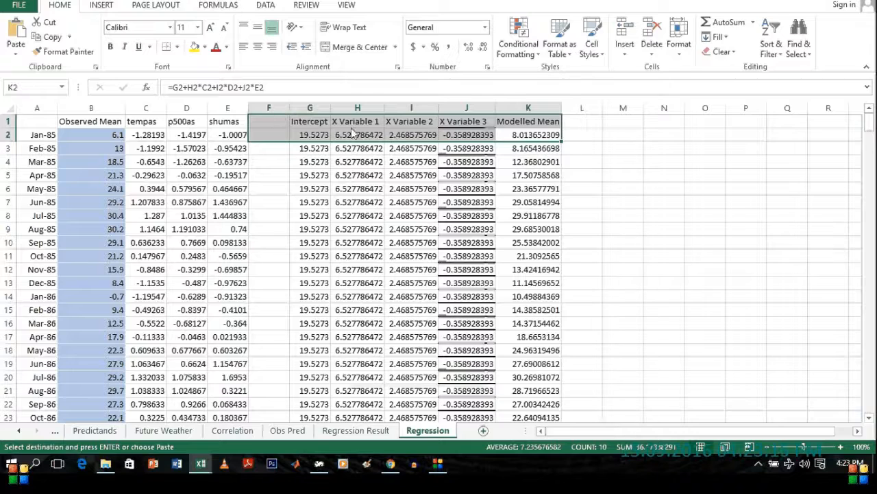
key(ctrl+c)
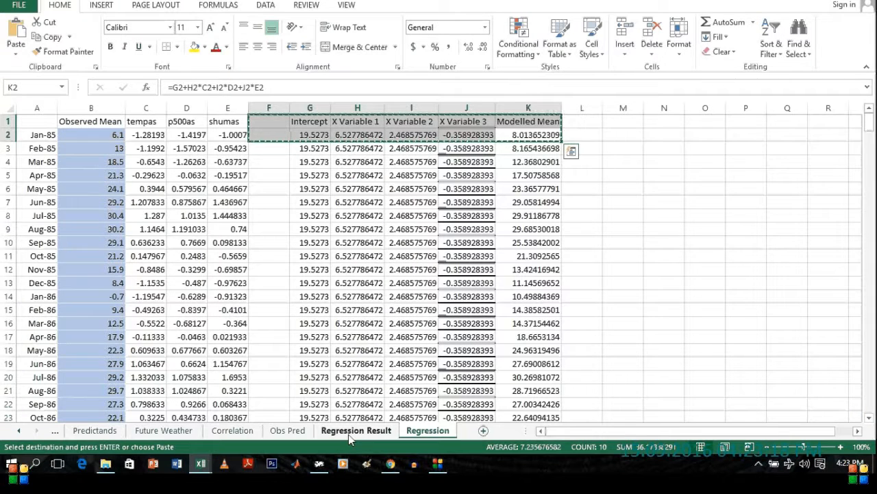
click(172, 434)
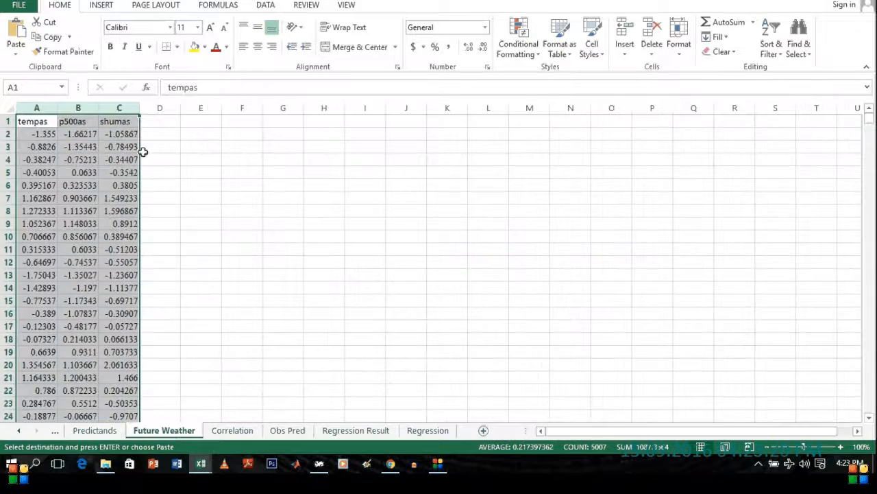
right_click(154, 122)
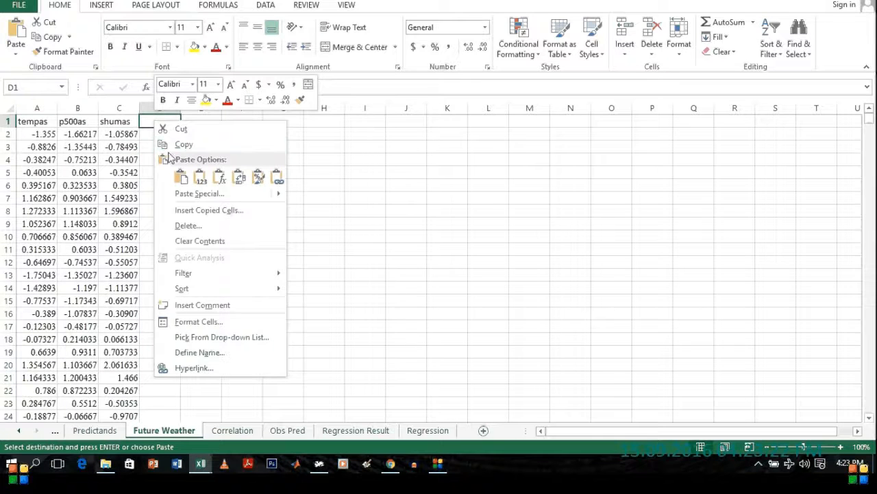
click(180, 176)
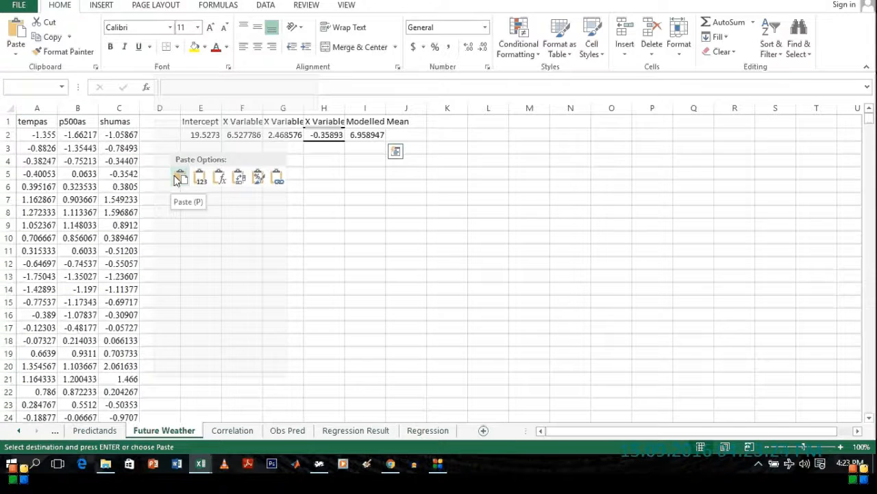
Auto-fit the widths of columns F to I on Future Weather to the X Variable and Modelled Mean contents
double_click(264, 109)
double_click(316, 108)
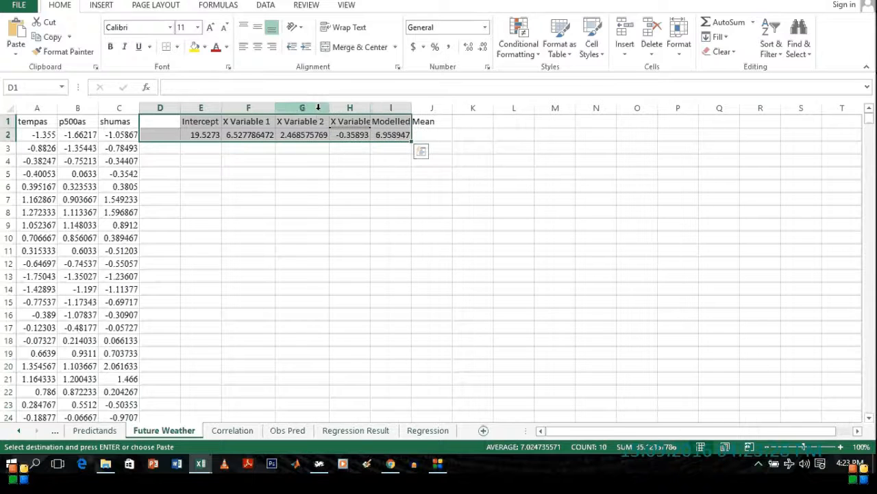
double_click(370, 107)
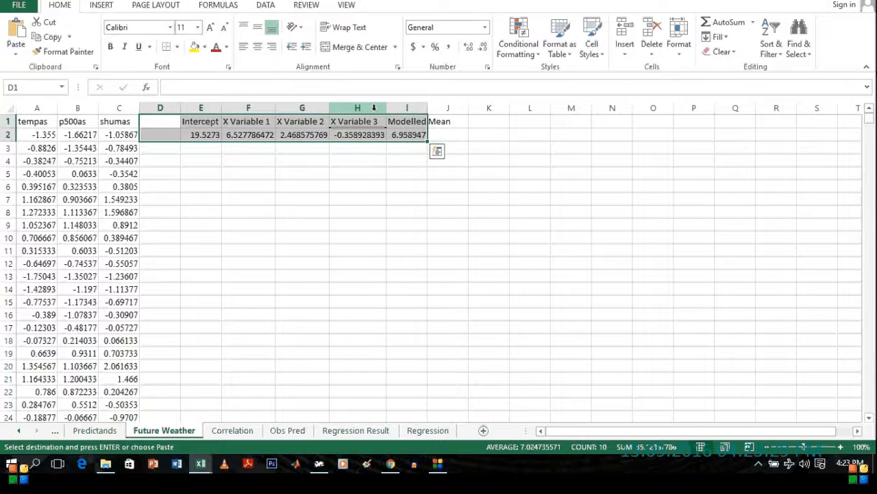
double_click(426, 109)
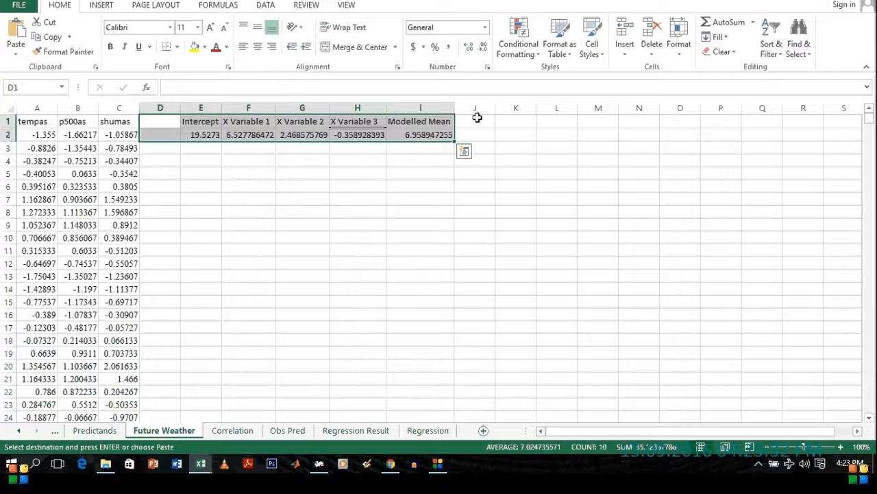
Fill only row 2 of the coefficients and Modelled Mean formula, D2:I2, down alongside all the predictor rows
double_click(454, 140)
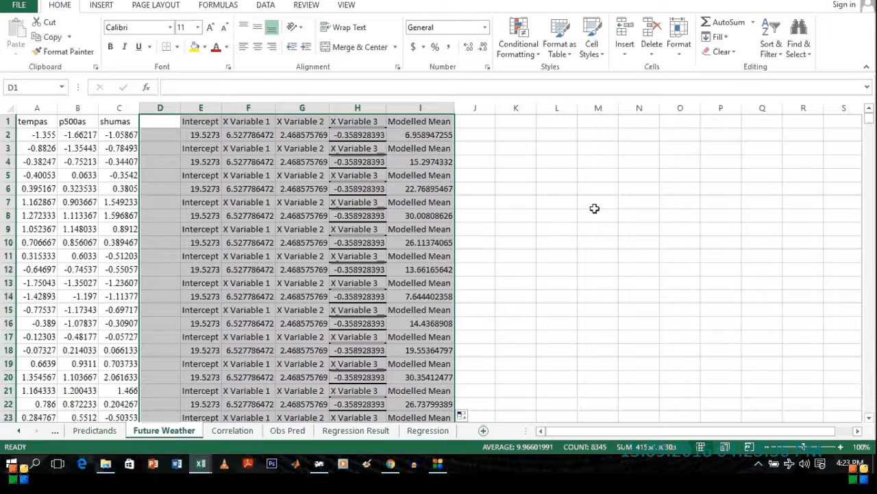
key(ctrl+z)
click(213, 134)
drag(169, 134, 458, 144)
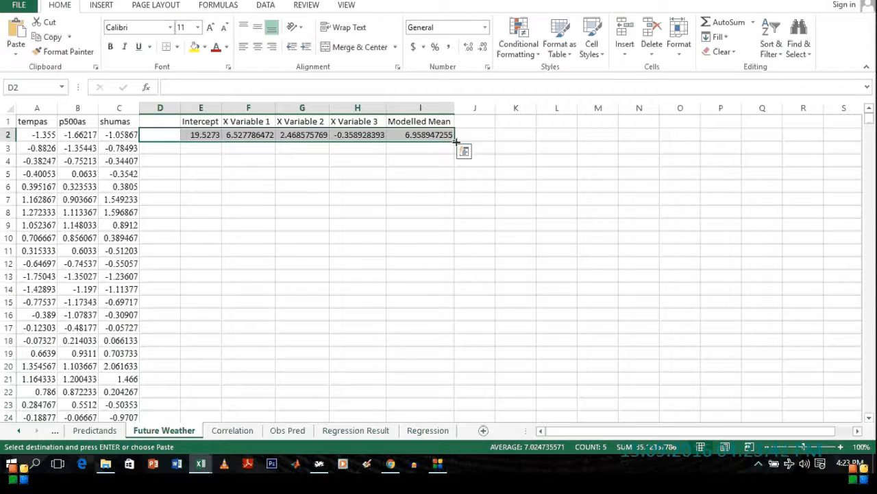
double_click(456, 141)
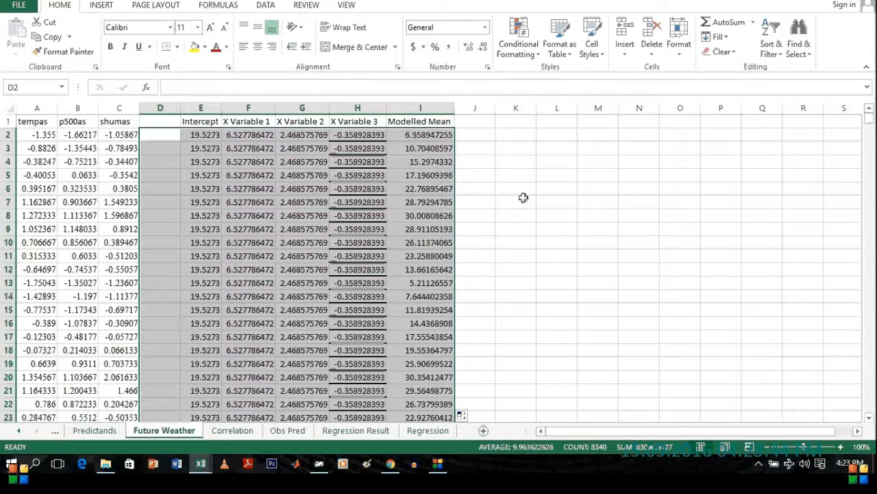
Enter Jan-1961 in cell J2 beside the first Modelled Mean value
key(ctrl+Down)
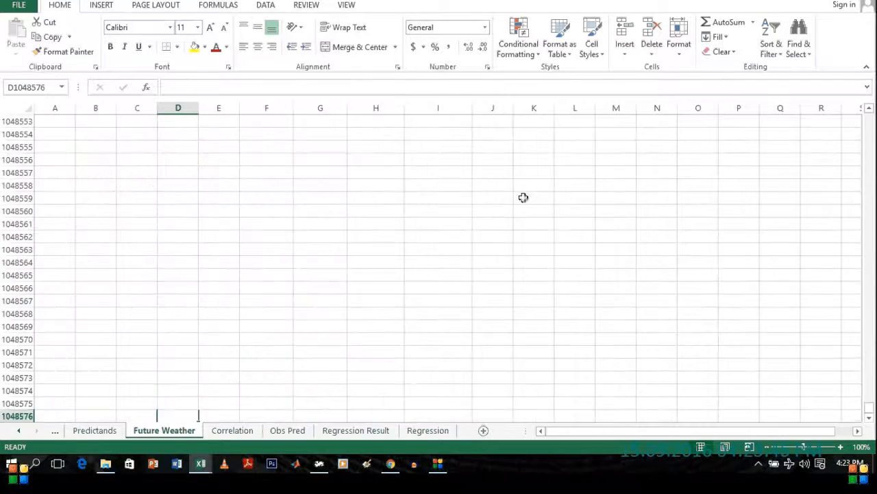
key(ctrl+Up)
key(Right)
key(Right)
key(Right)
key(Right)
key(Right)
key(Right)
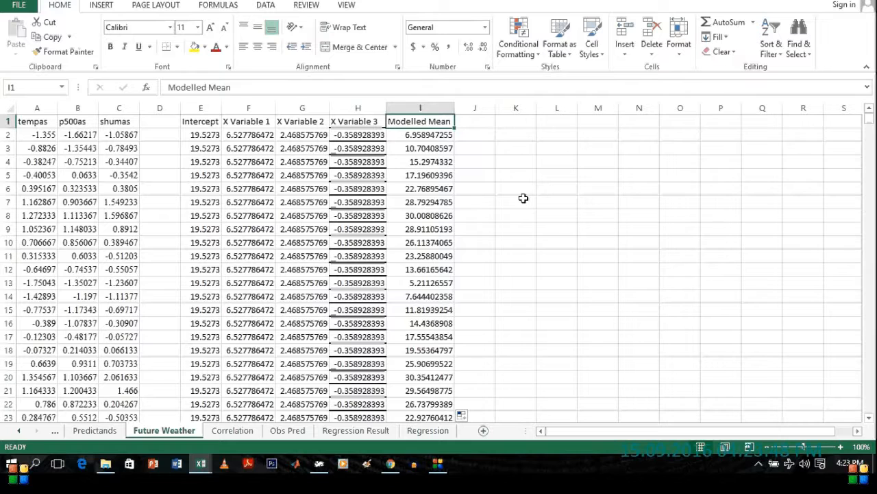
key(Down)
text(Ja)
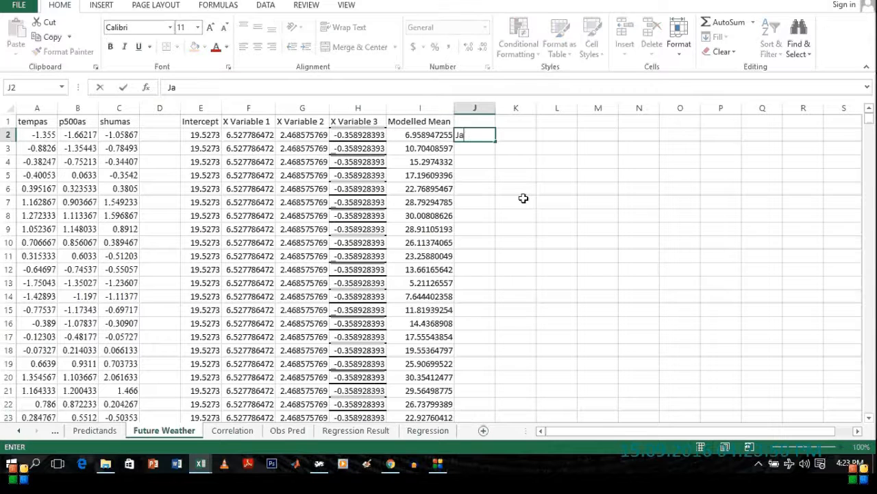
text(n-1961)
key(Return)
Enter Feb-1961 in cell J3 as the second month of the date series
key(Return)
text(F)
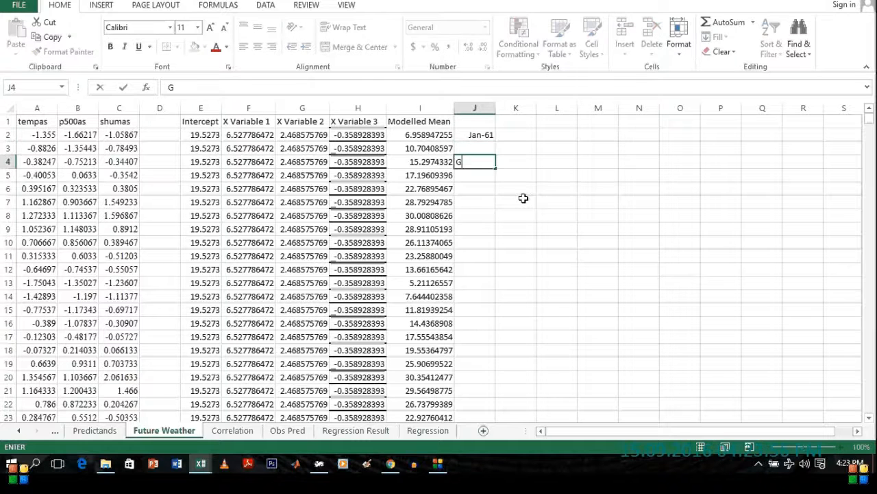
text(eb-196)
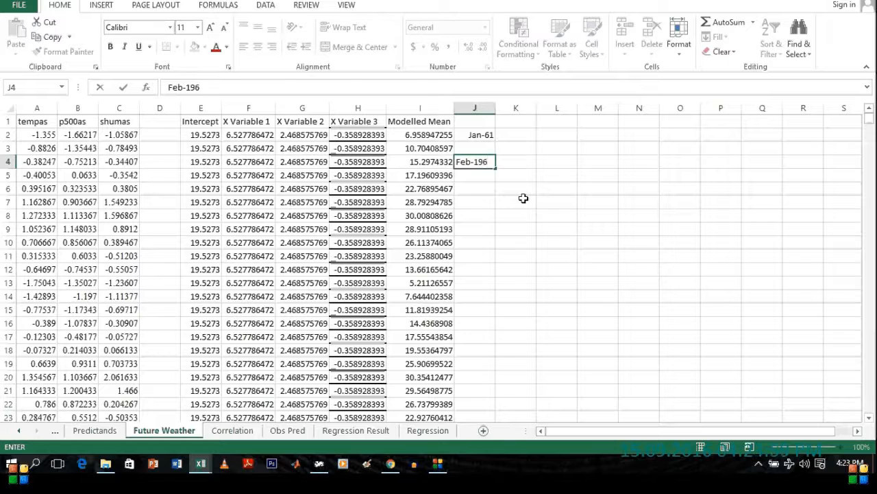
key(Up)
text(Feb)
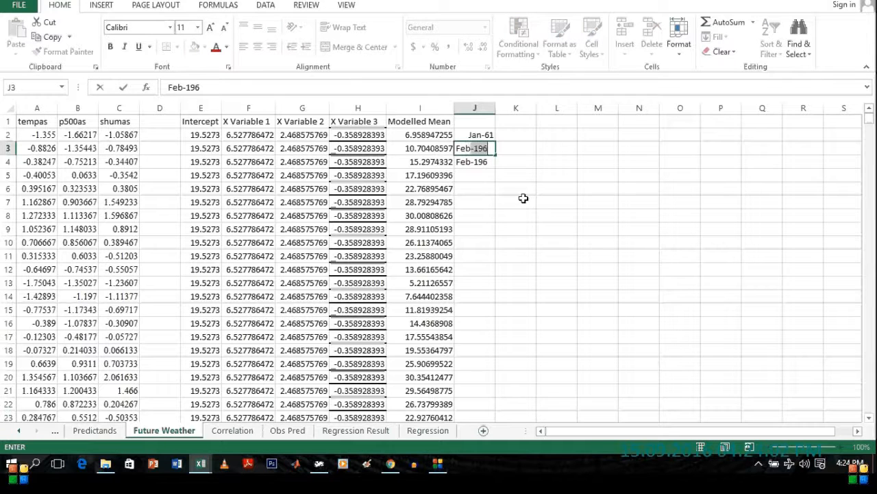
text(-1961)
Extend the monthly date series from J2:J3 down column J to the last data row, and check both ends of the series
click(484, 135)
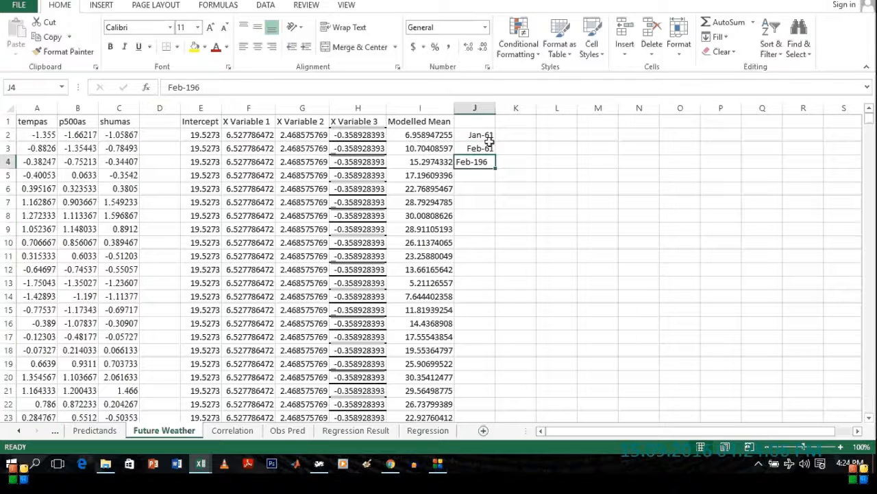
drag(493, 143, 493, 166)
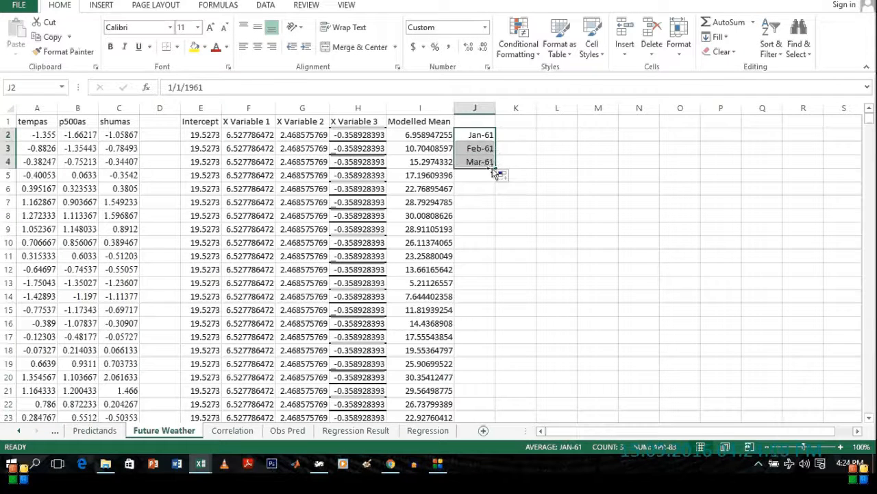
double_click(494, 168)
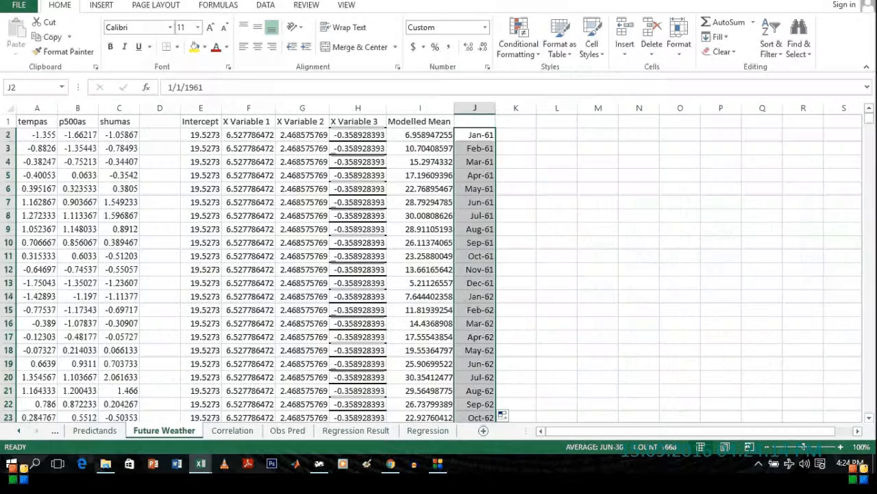
key(ctrl+Down)
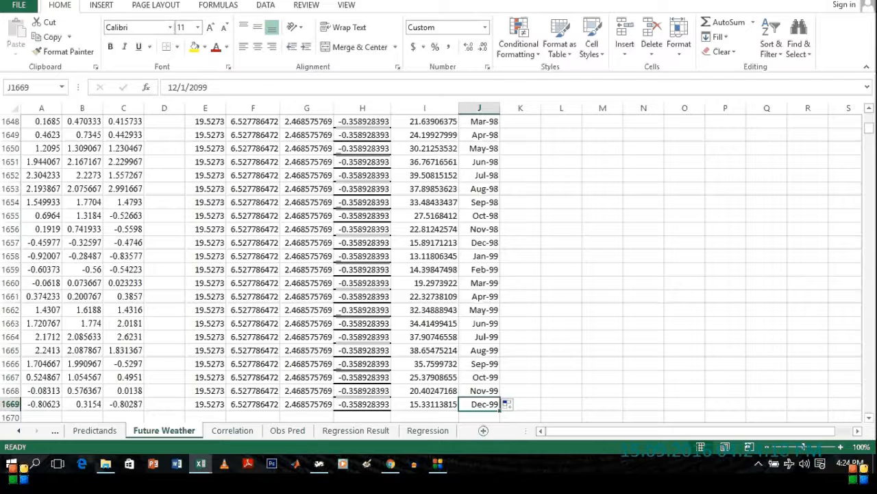
key(ctrl+Up)
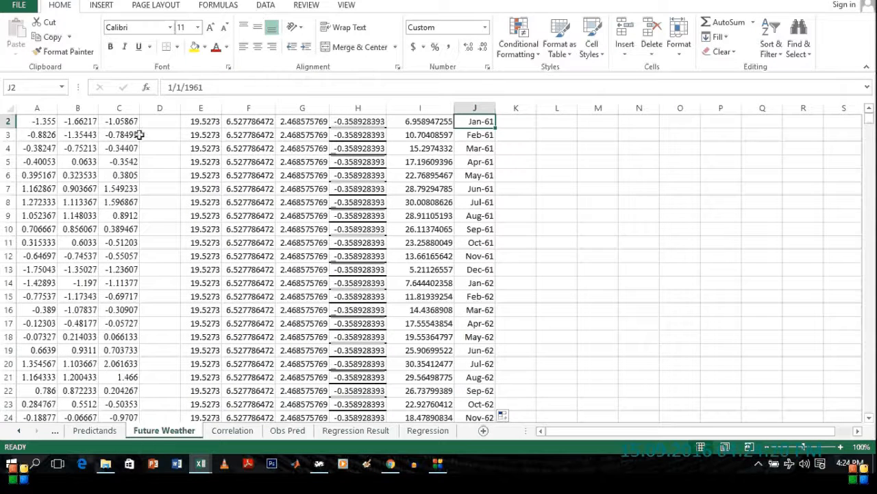
Switch to SDSM, view its Compare Results, Scenario Generator and Time Series Analysis screens, and close the program
click(318, 463)
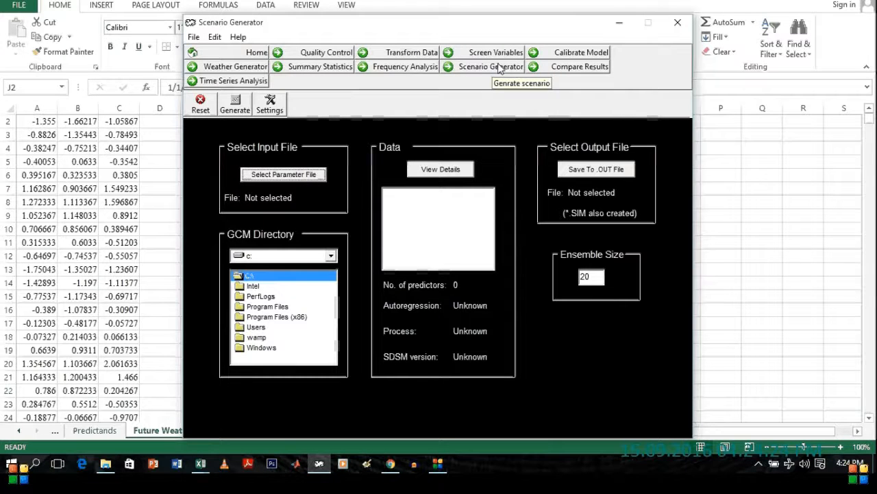
click(581, 66)
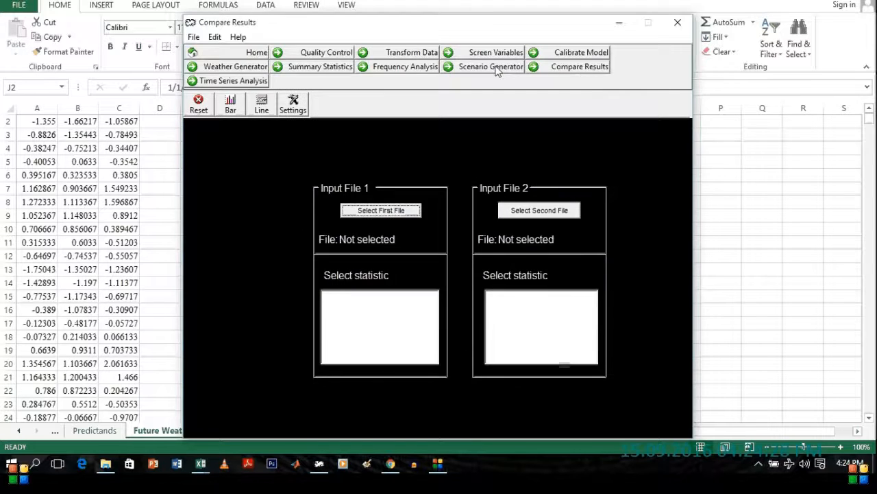
click(497, 69)
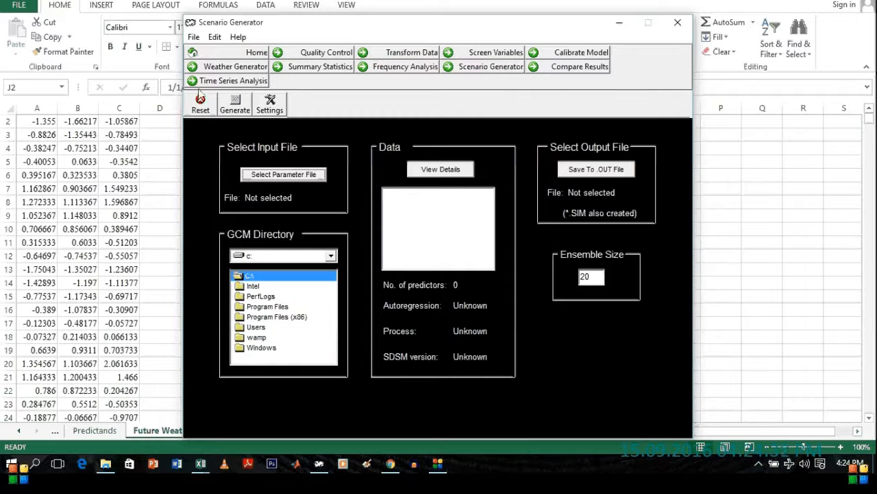
click(219, 81)
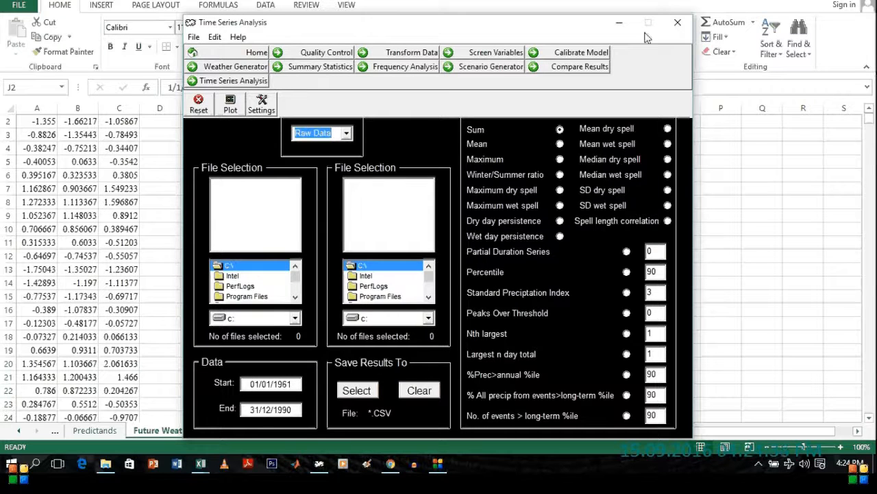
click(676, 23)
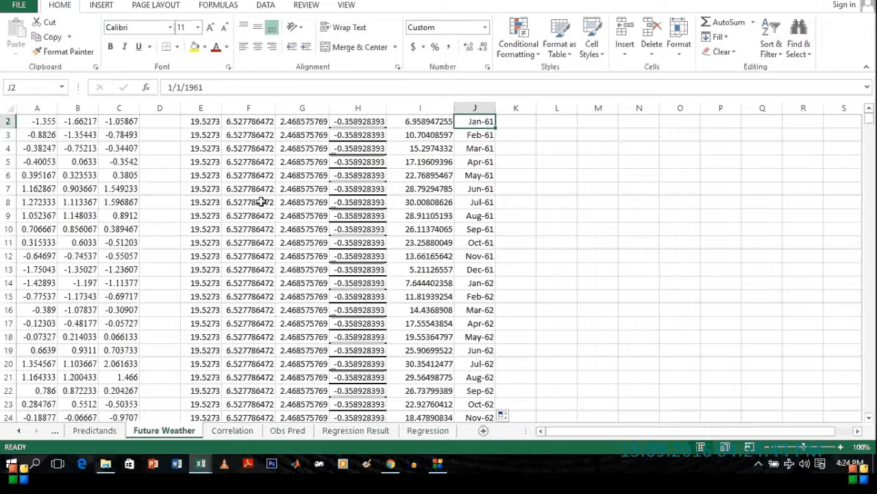
scroll(713, 237, up, 1)
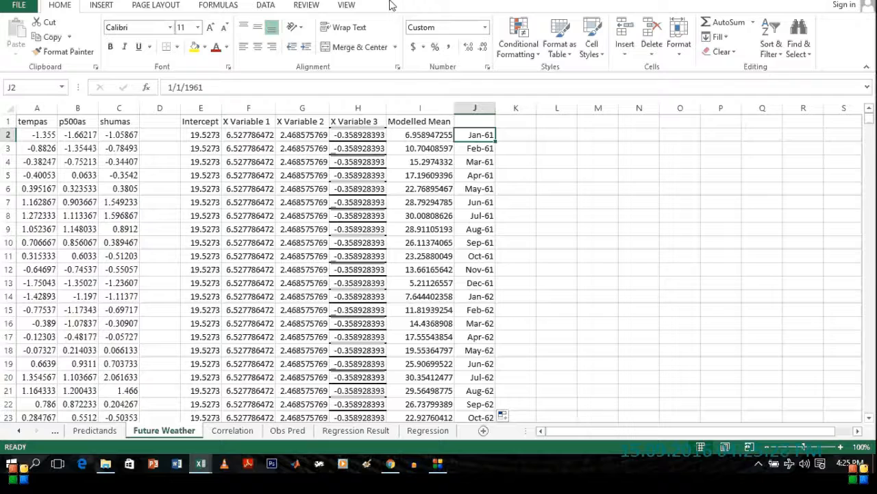
key(F7)
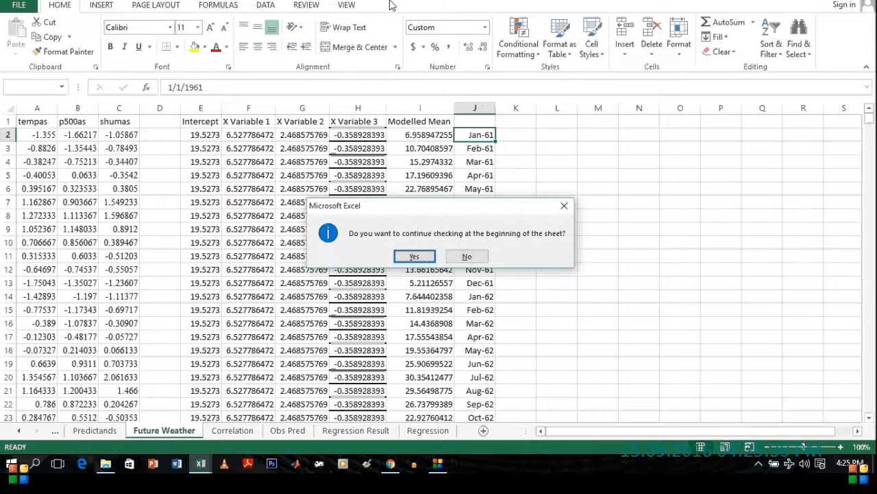